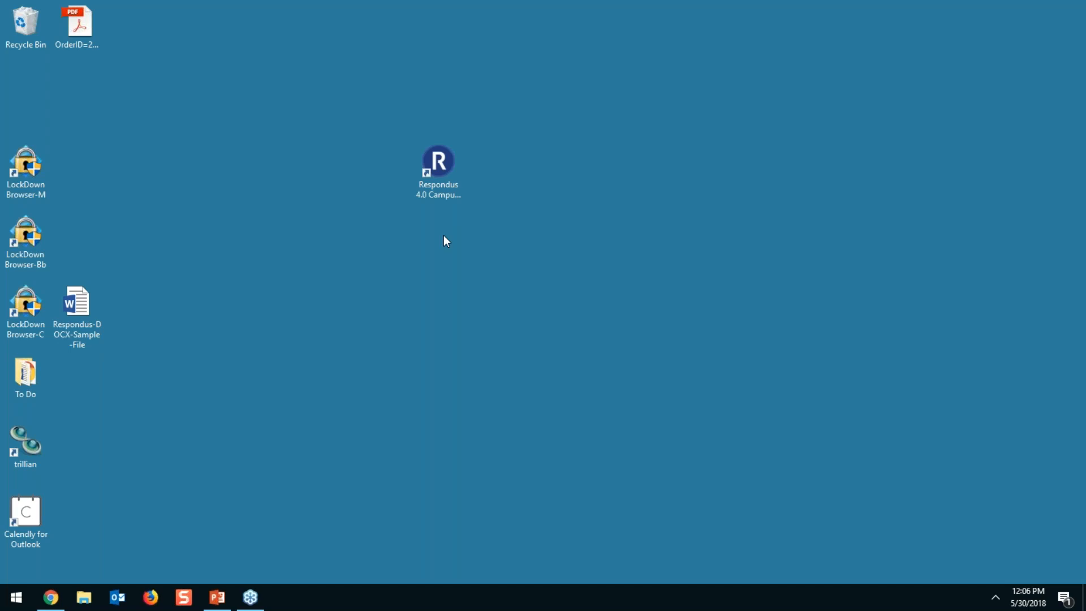
- Launch Respondus 4.0 Campus-Wide from the desktop and try to enter the Edit section without an open file
click(435, 180)
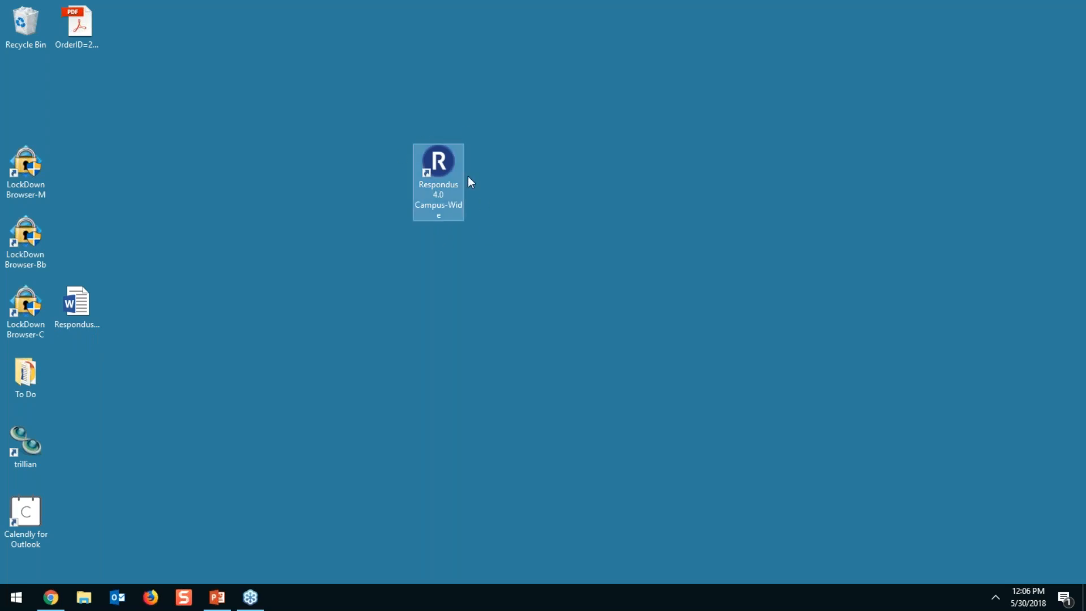
double_click(450, 171)
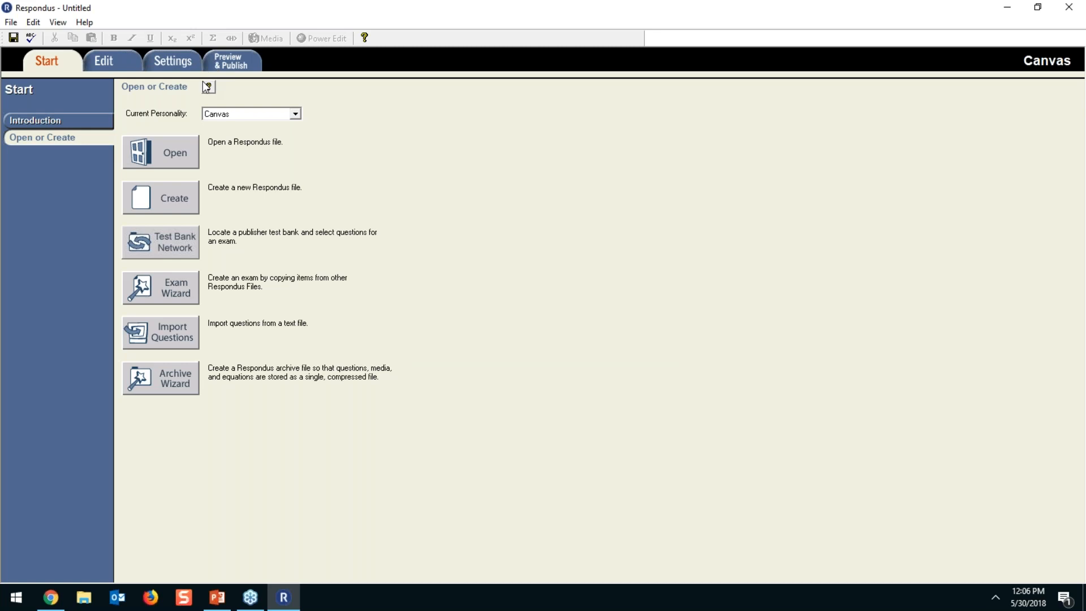
click(124, 64)
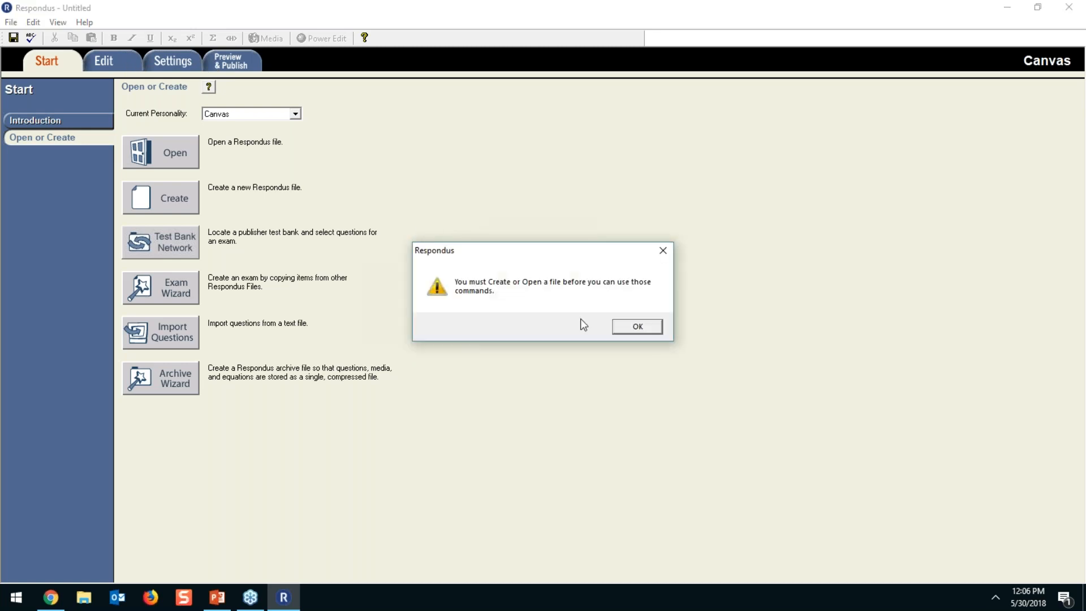
click(638, 328)
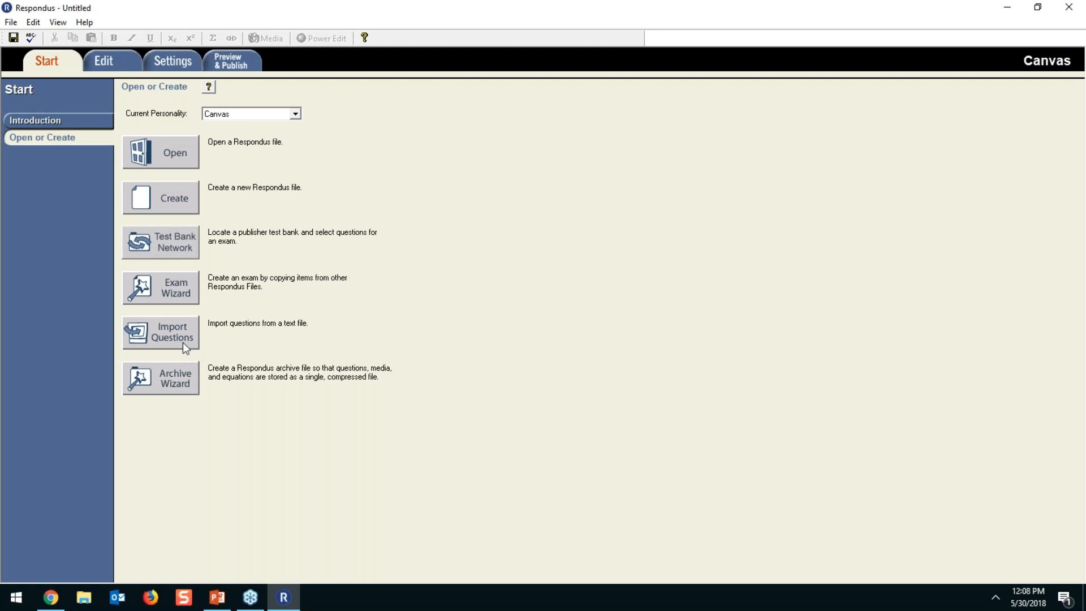
- Begin importing questions and set the type of file to Microsoft Word 2007 (DOCX)
click(182, 342)
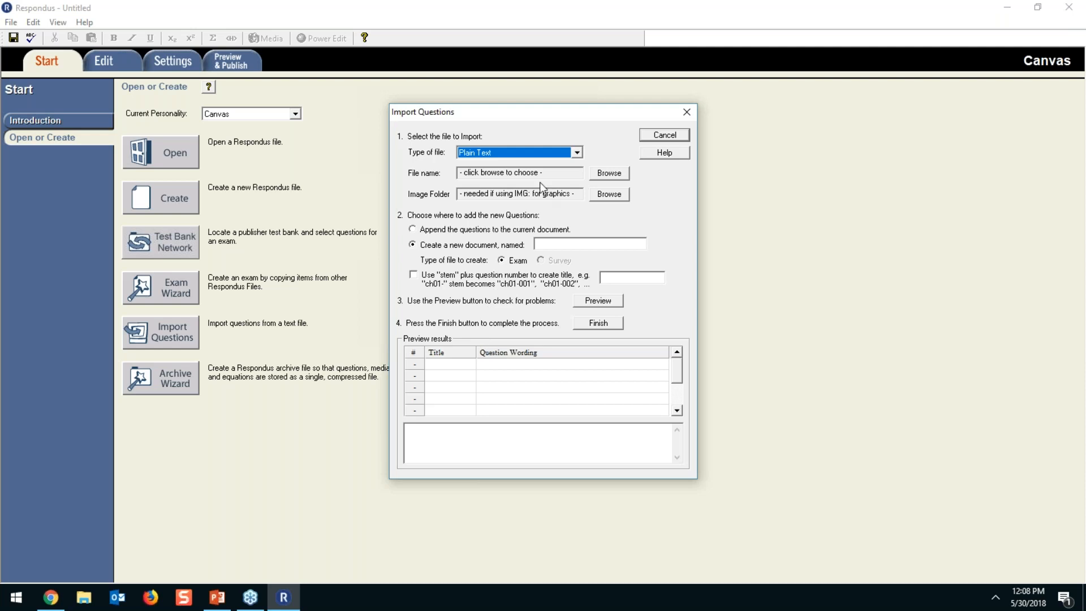
click(577, 153)
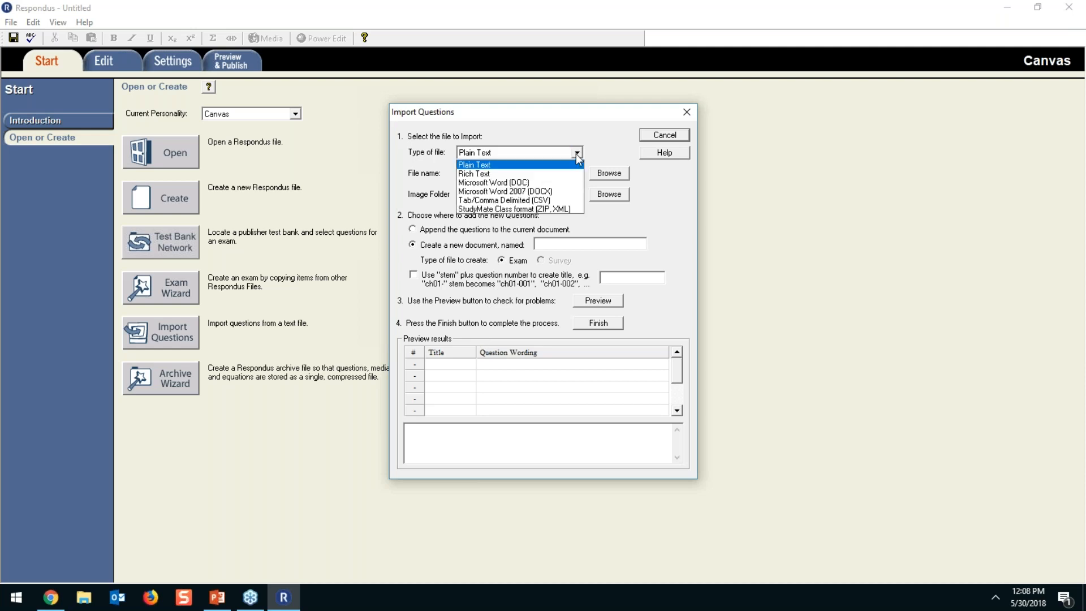
click(576, 191)
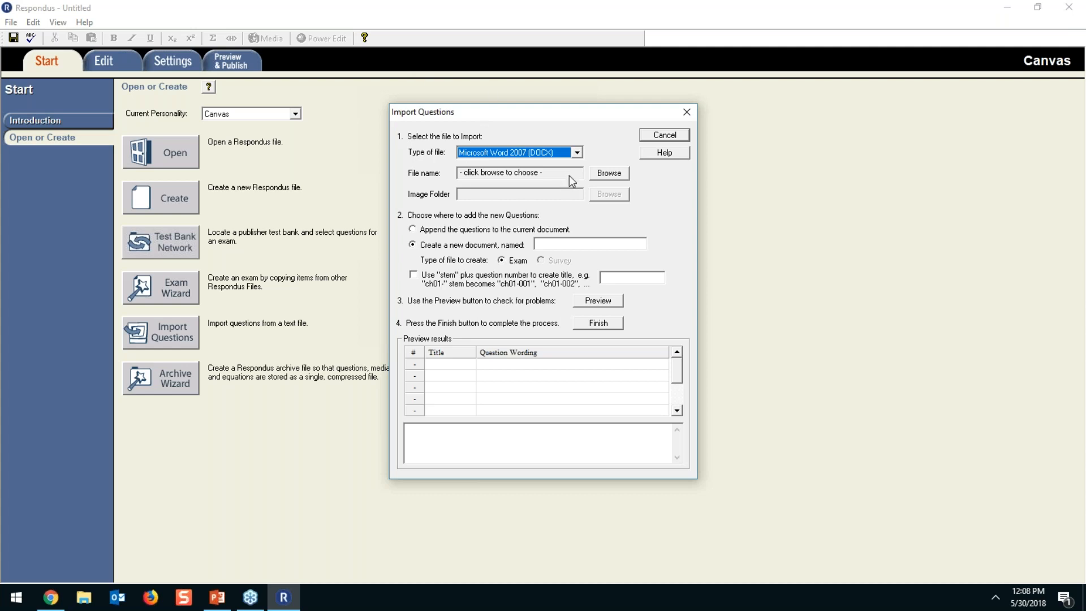
- Consult the import help on the Standard Format, examining the rules for question numbers, wording, answers, titles, correct answers and feedback
click(660, 155)
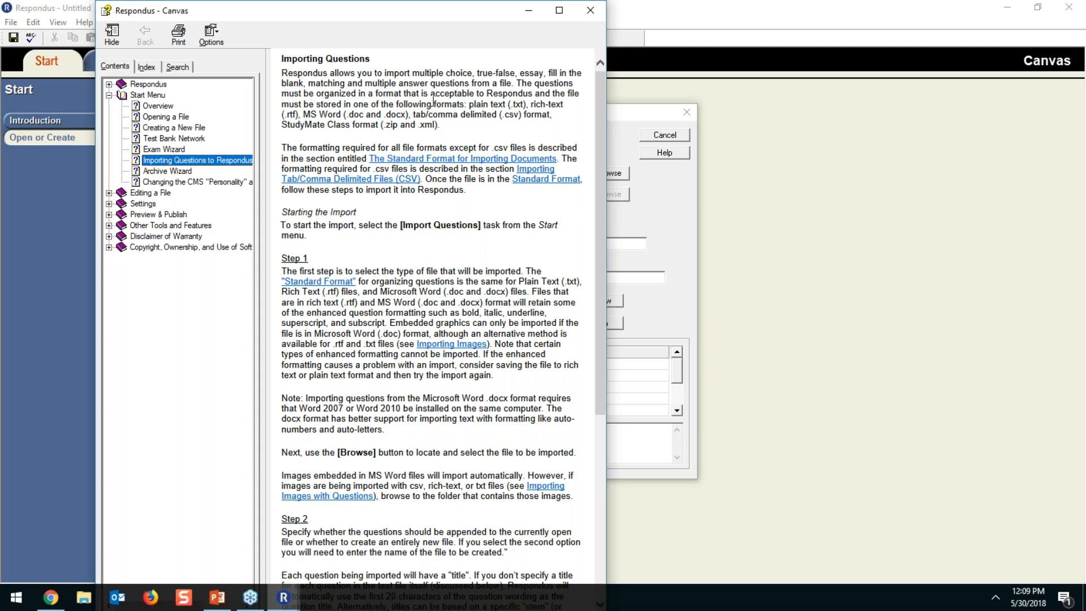
click(514, 161)
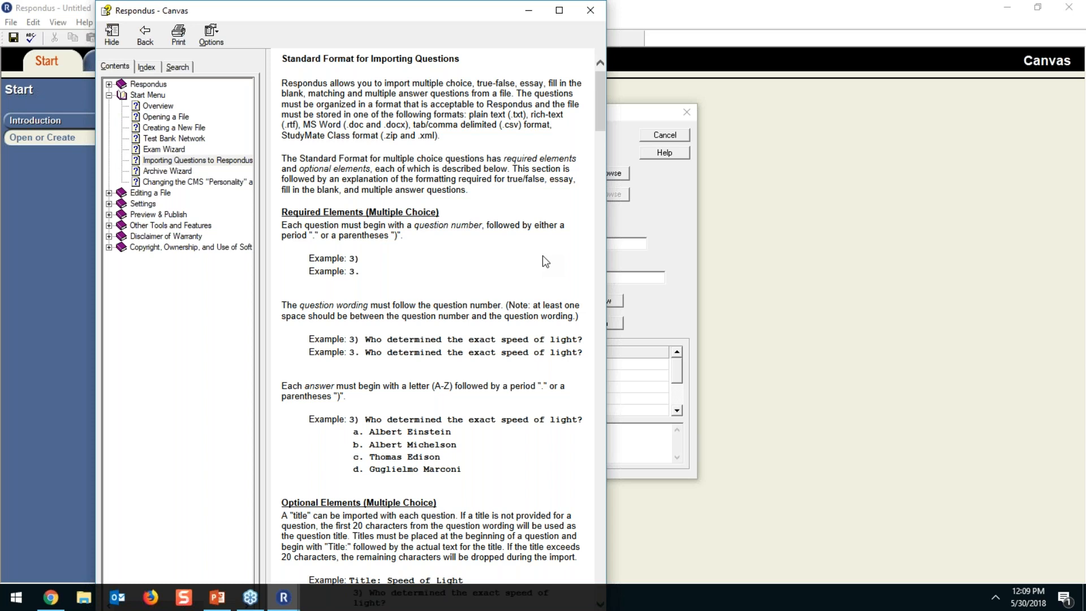
scroll(430, 317, down, 1)
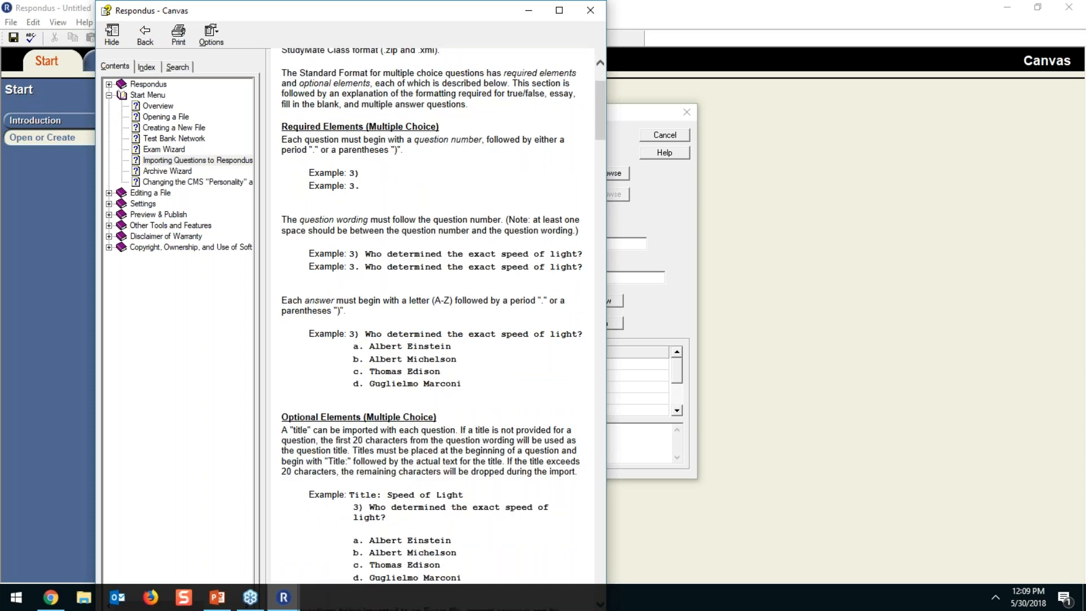
drag(360, 254, 559, 251)
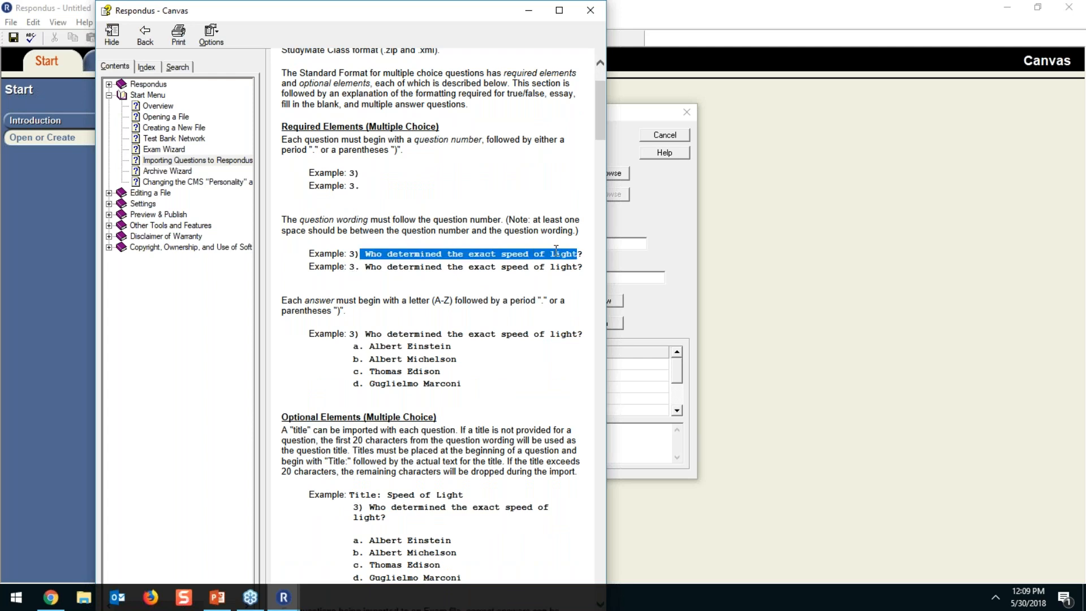
click(416, 381)
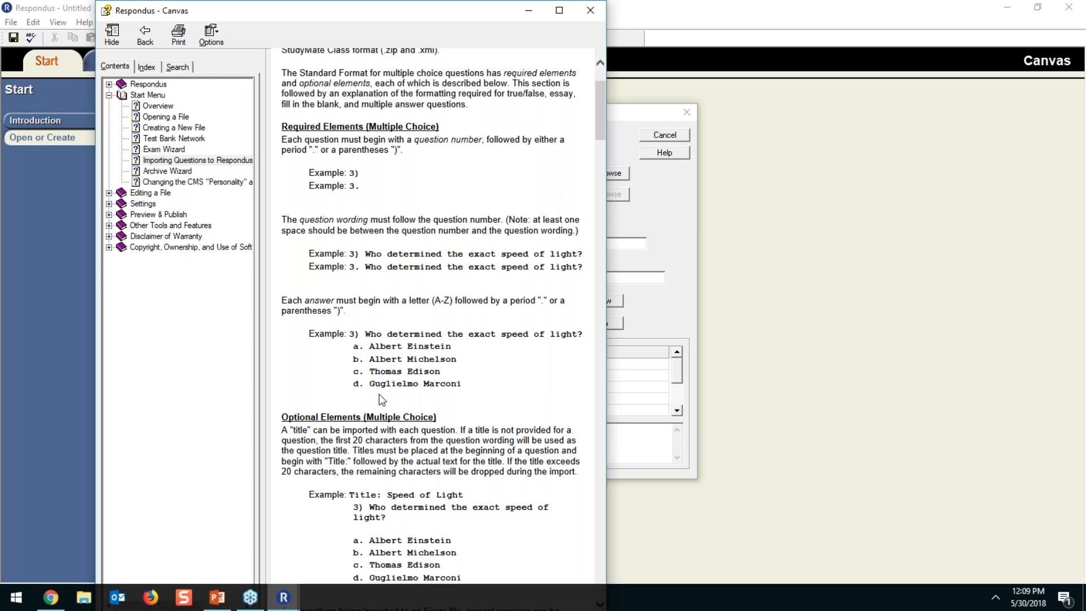
scroll(500, 391, down, 5)
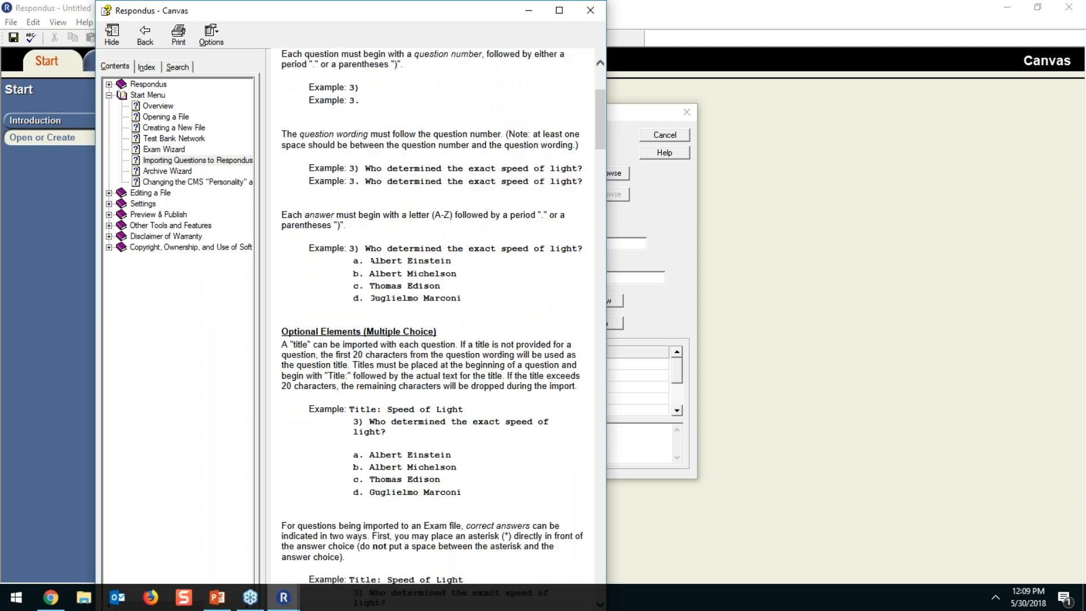
scroll(473, 360, down, 3)
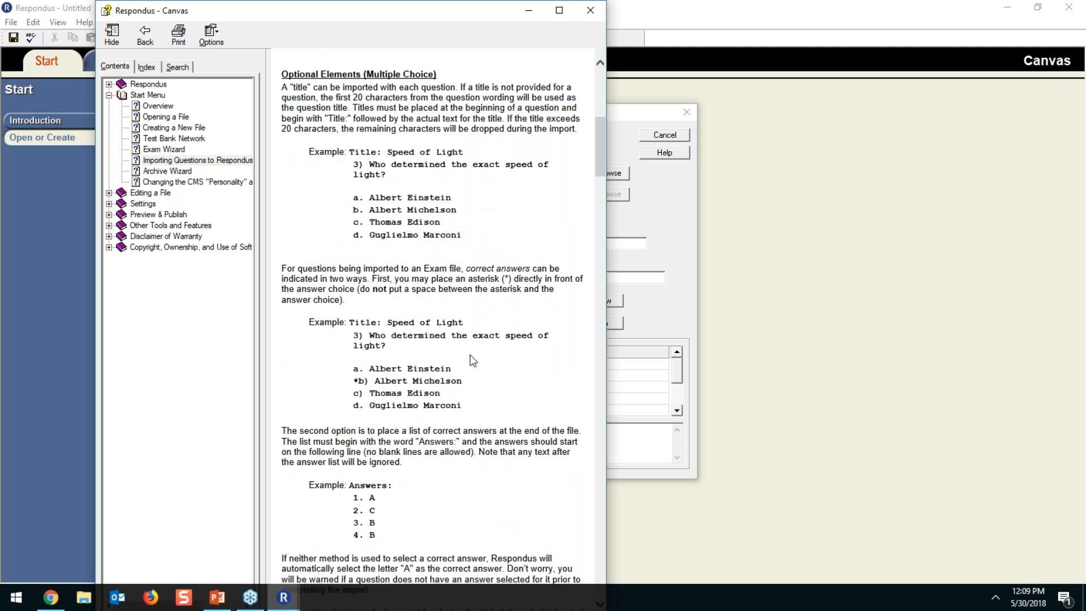
scroll(473, 360, down, 10)
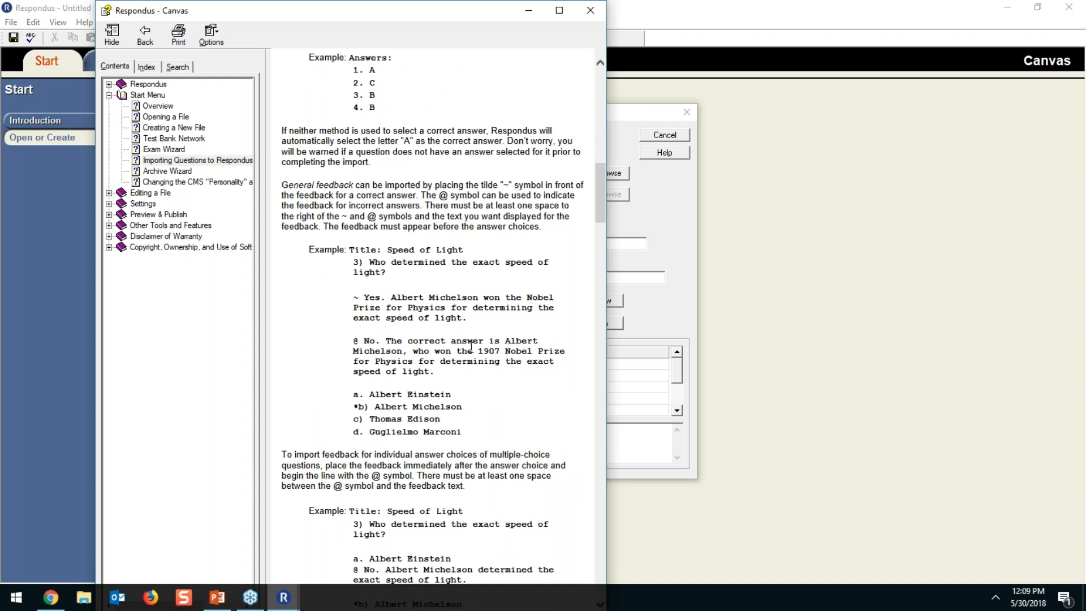
scroll(471, 346, down, 4)
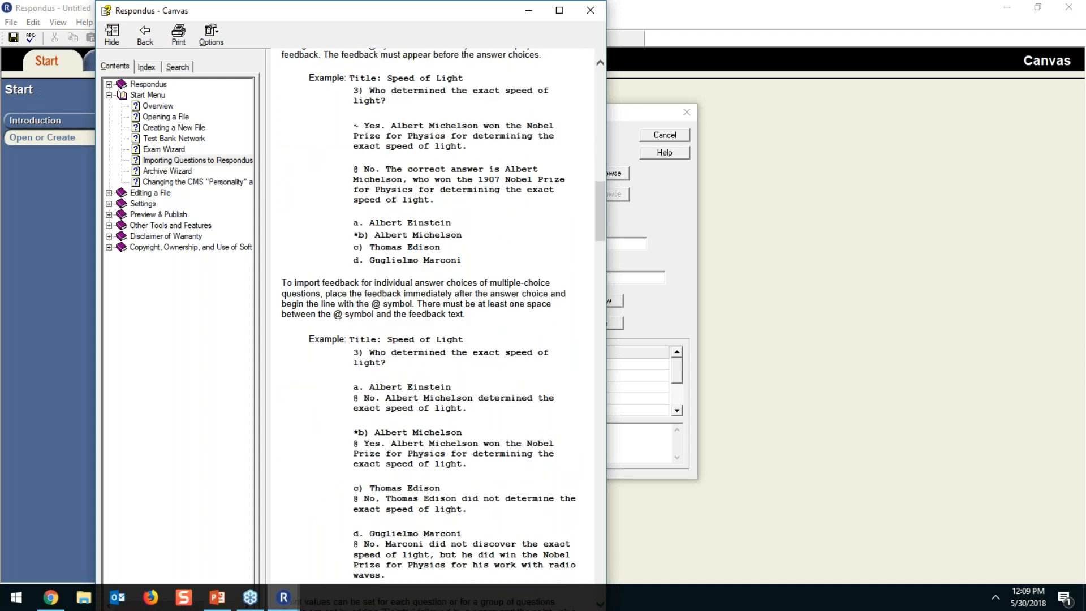
scroll(436, 317, up, 18)
scroll(432, 317, up, 6)
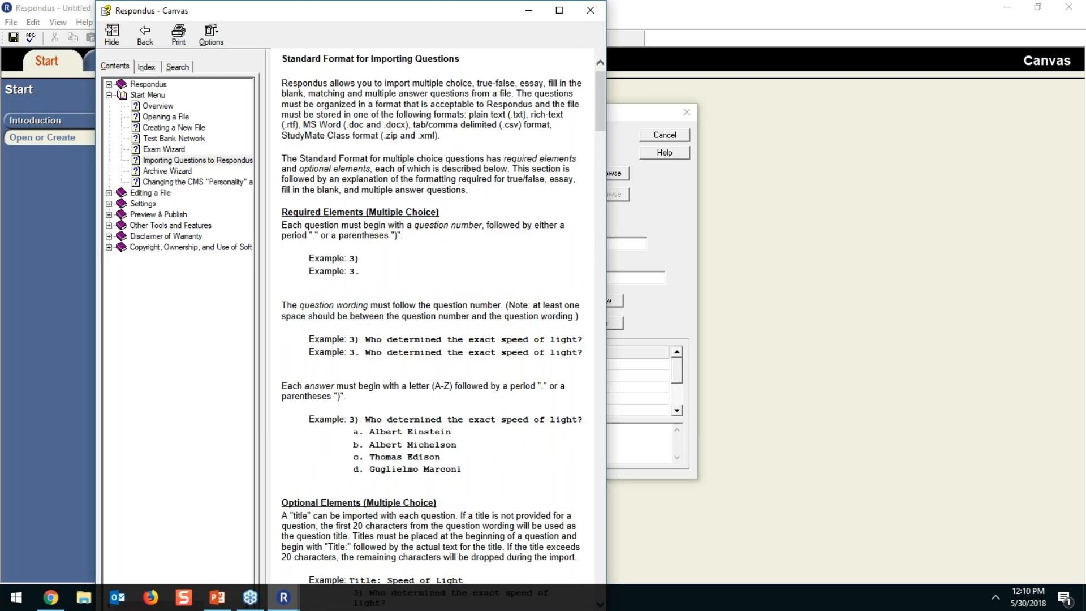
click(592, 16)
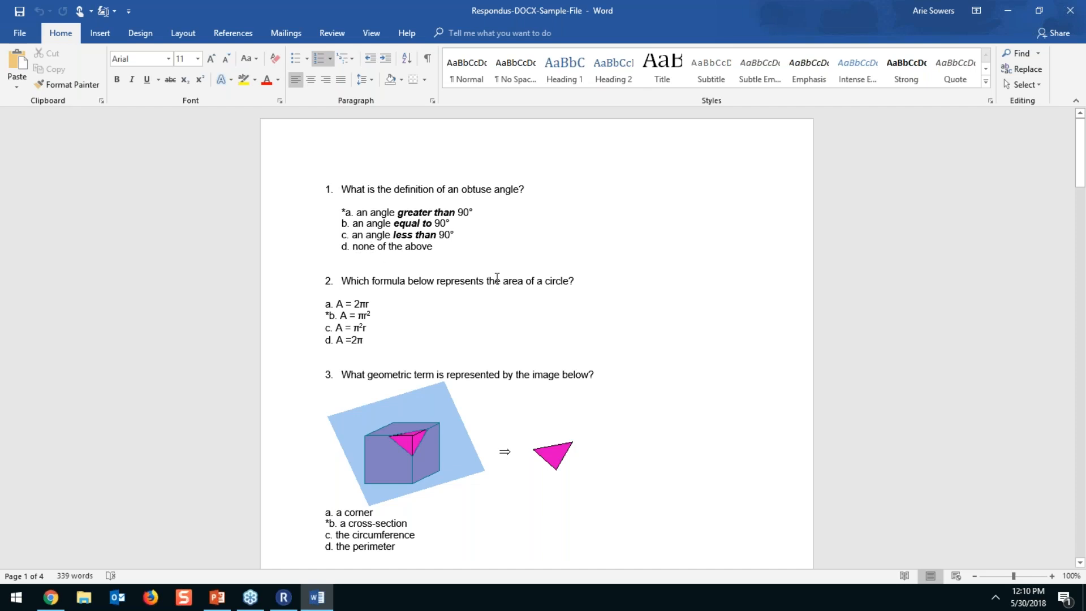
- In Respondus-DOCX-Sample-File in Word, examine the asterisk in front of answer a of question 1
drag(346, 212, 327, 213)
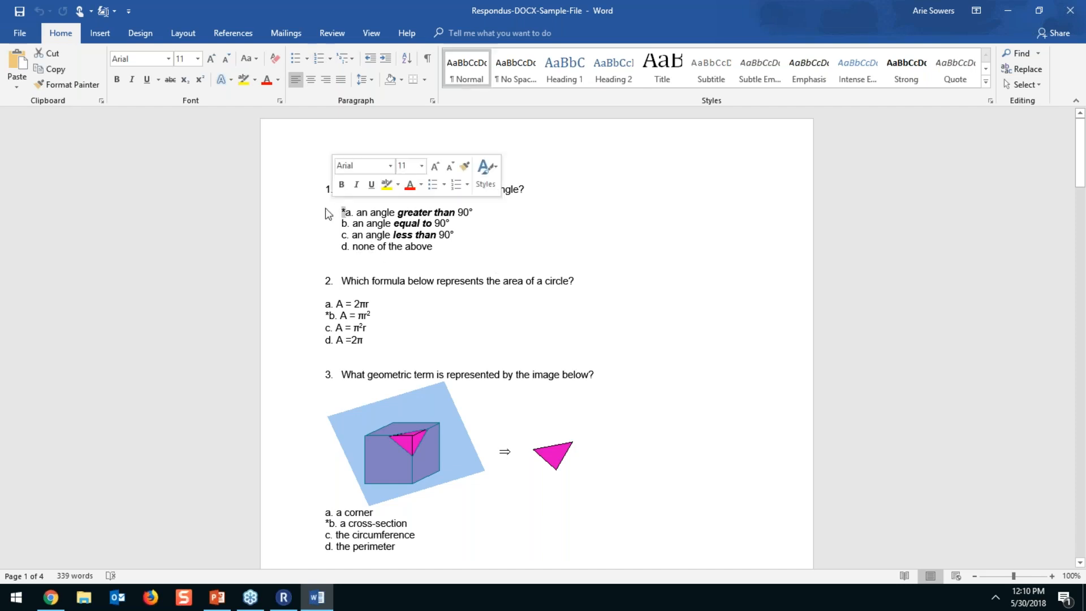
click(324, 235)
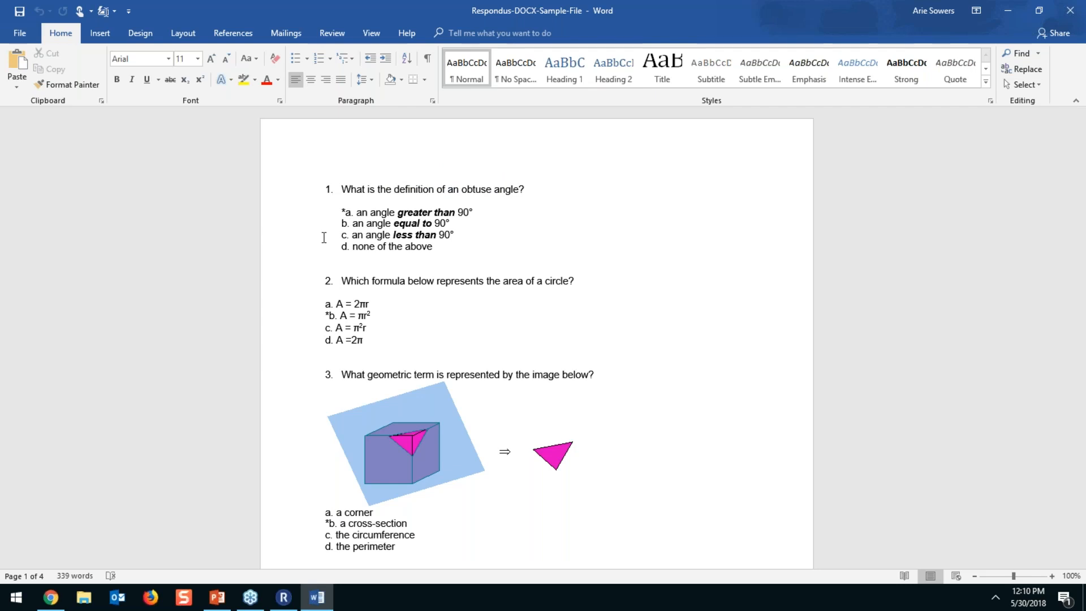
- Add an answer list below question 11, headed "Answers:" with the entries "1. a" and "2. b"
scroll(319, 238, down, 10)
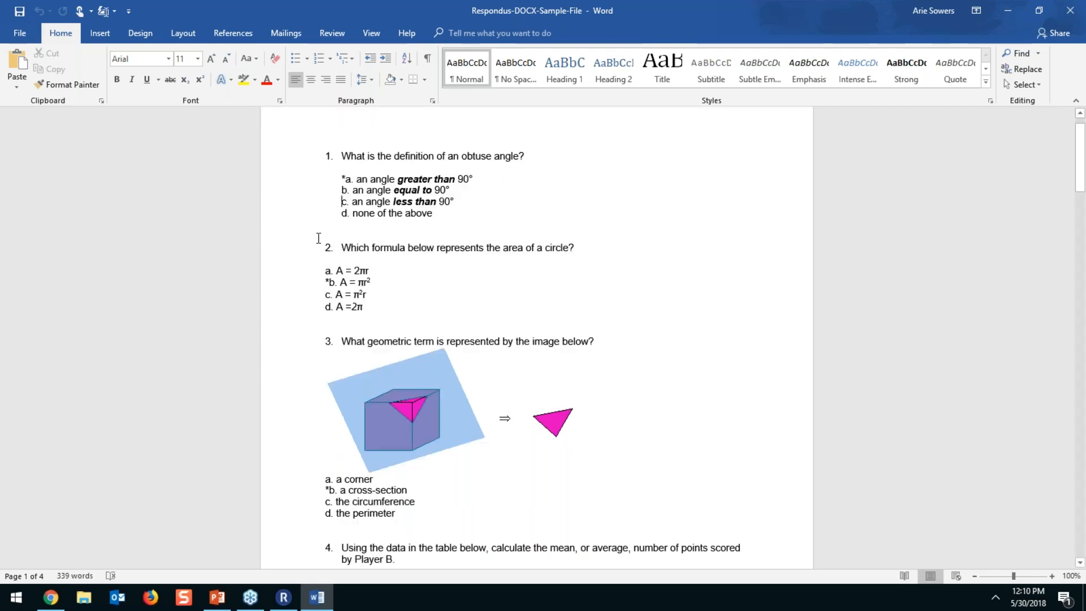
scroll(470, 247, down, 15)
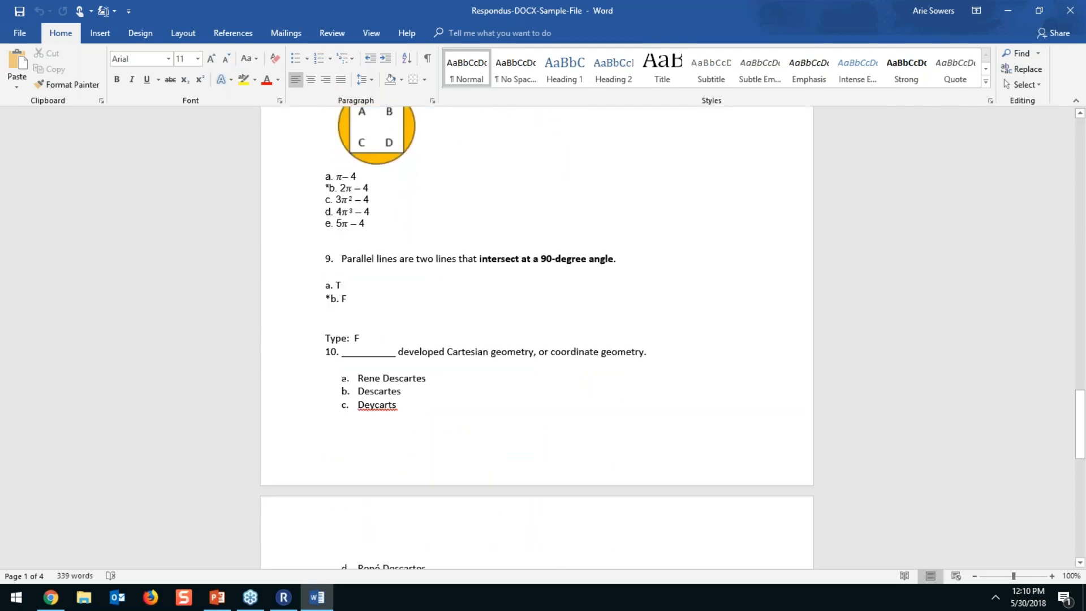
key(Return)
text(Answers:)
key(Return)
key(Return)
text(1. a)
key(Return)
text(2. b)
key(Return)
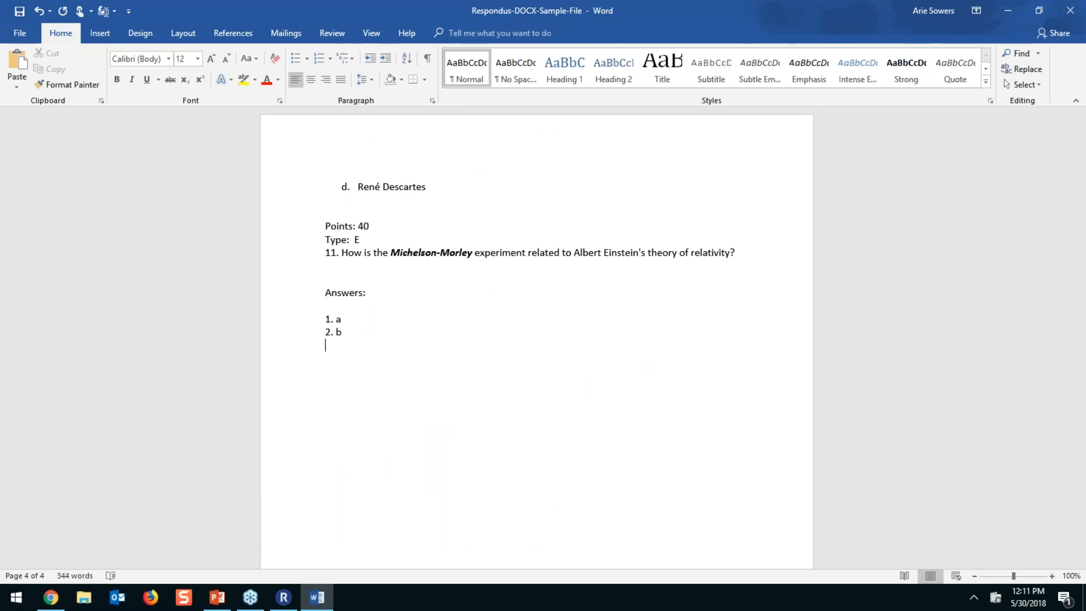
- Examine the sample questions from the start, including text formatting, images, the table and bulleted lists, up to the "Type: F" line above question 10
key(ctrl+Home)
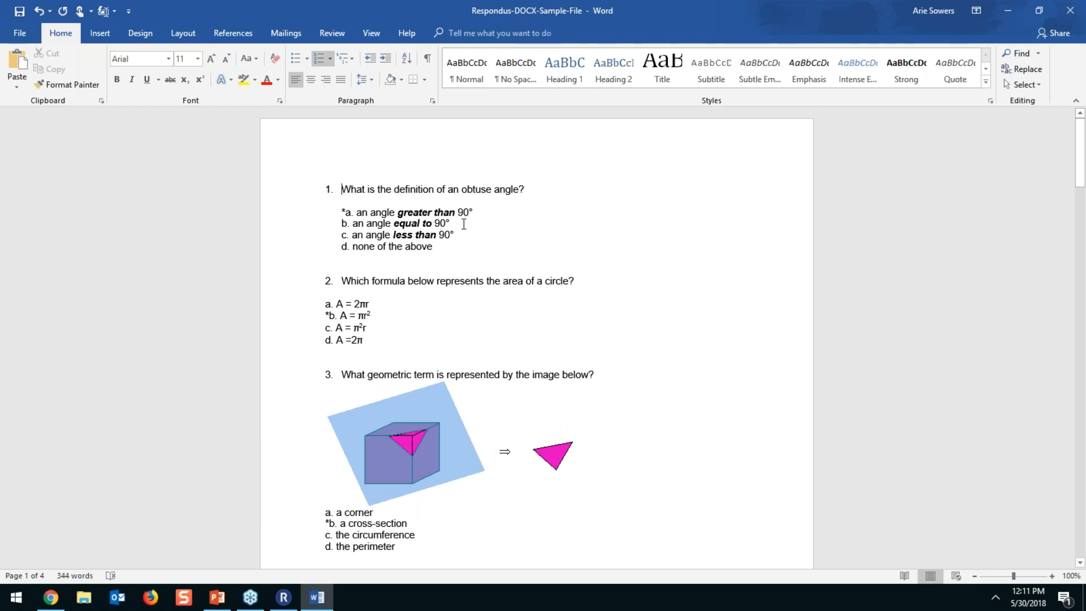
click(413, 234)
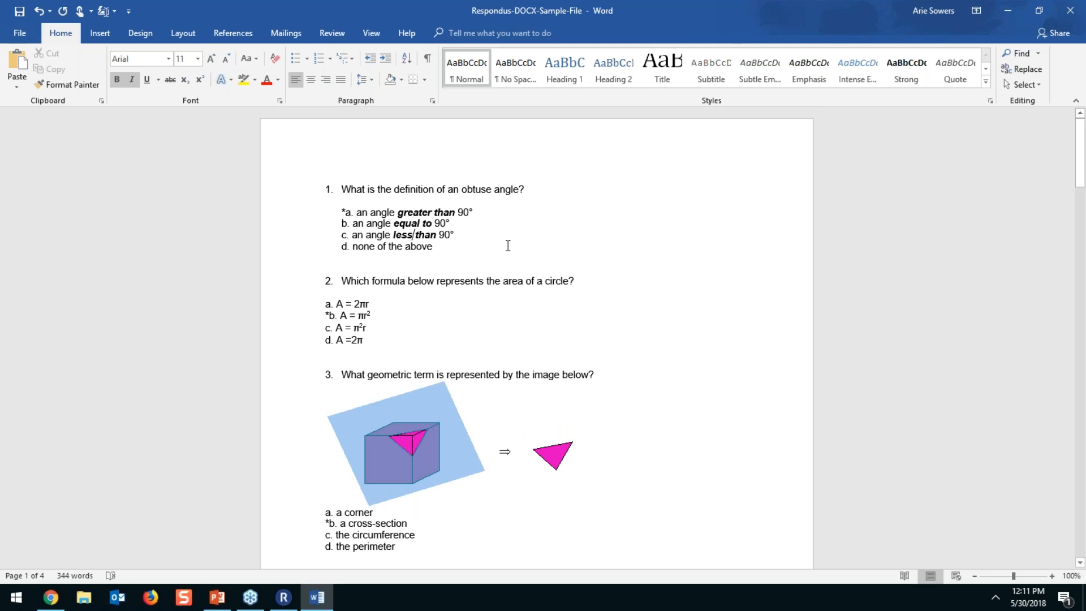
scroll(508, 246, down, 3)
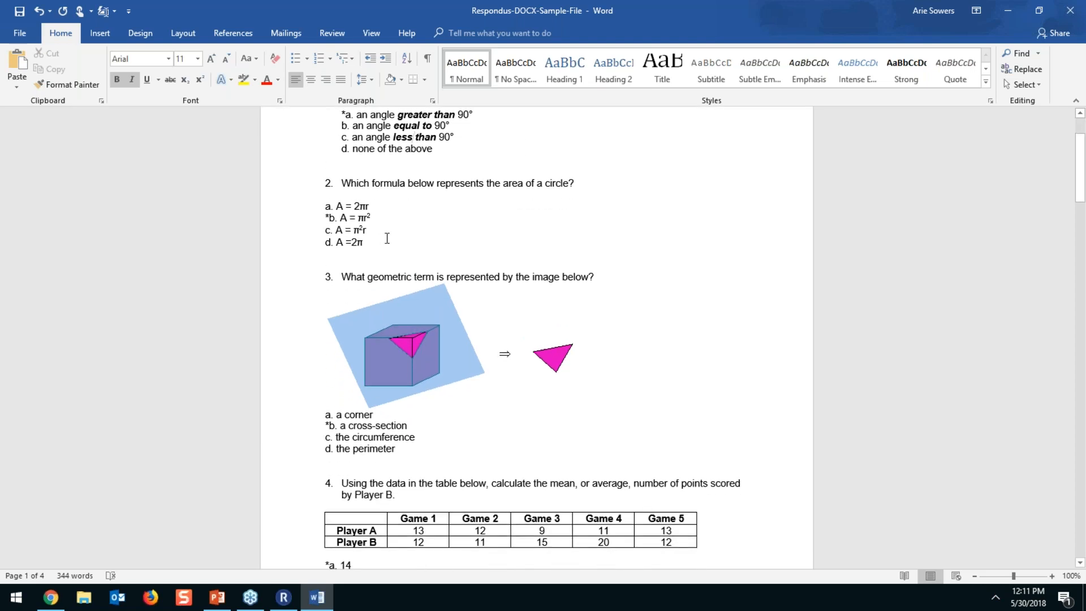
click(450, 338)
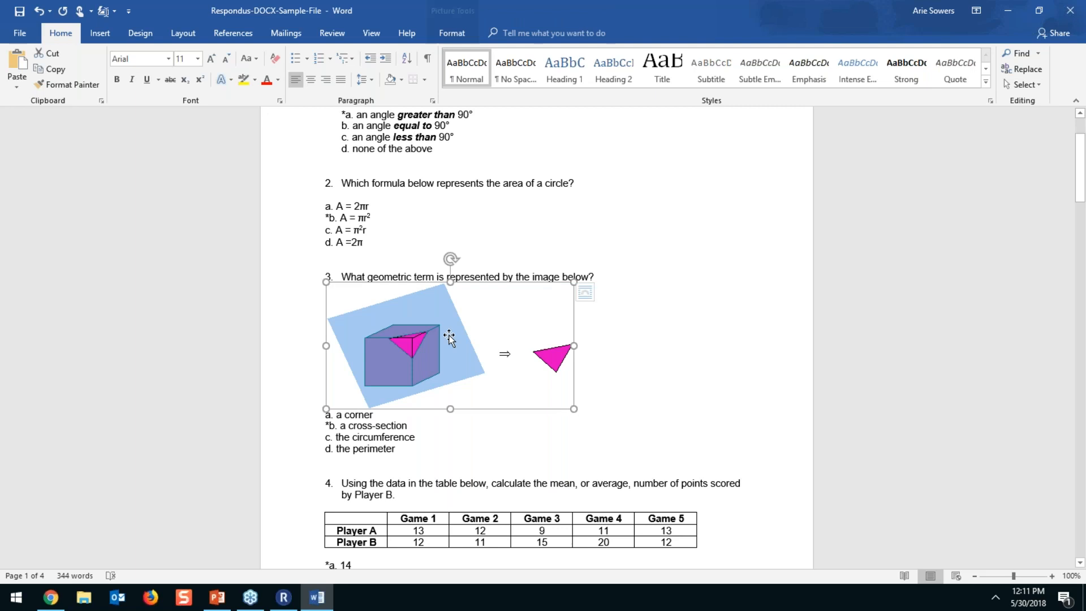
click(709, 324)
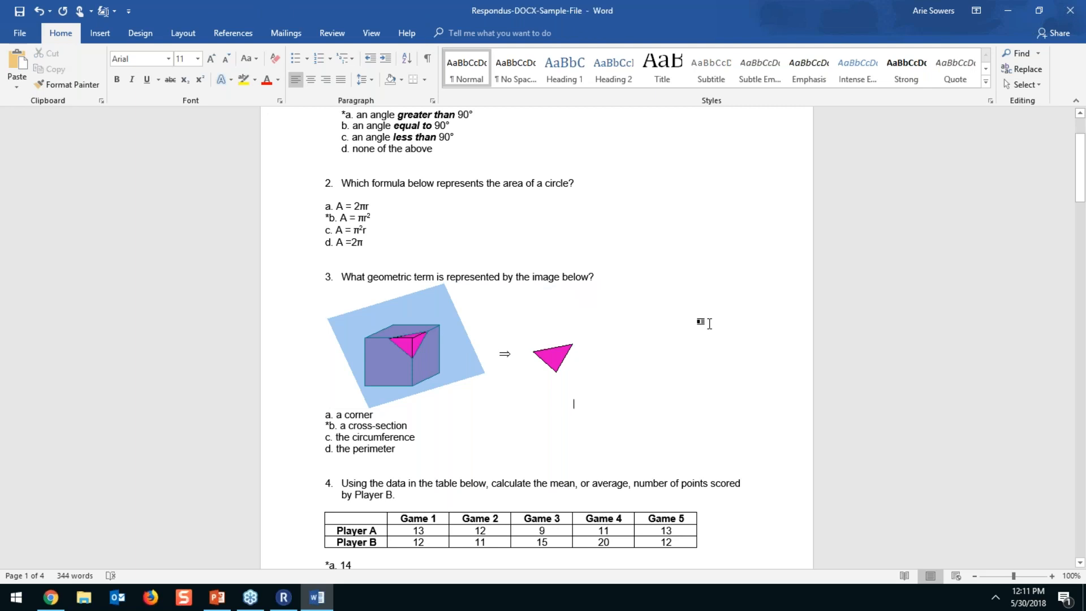
scroll(710, 324, down, 8)
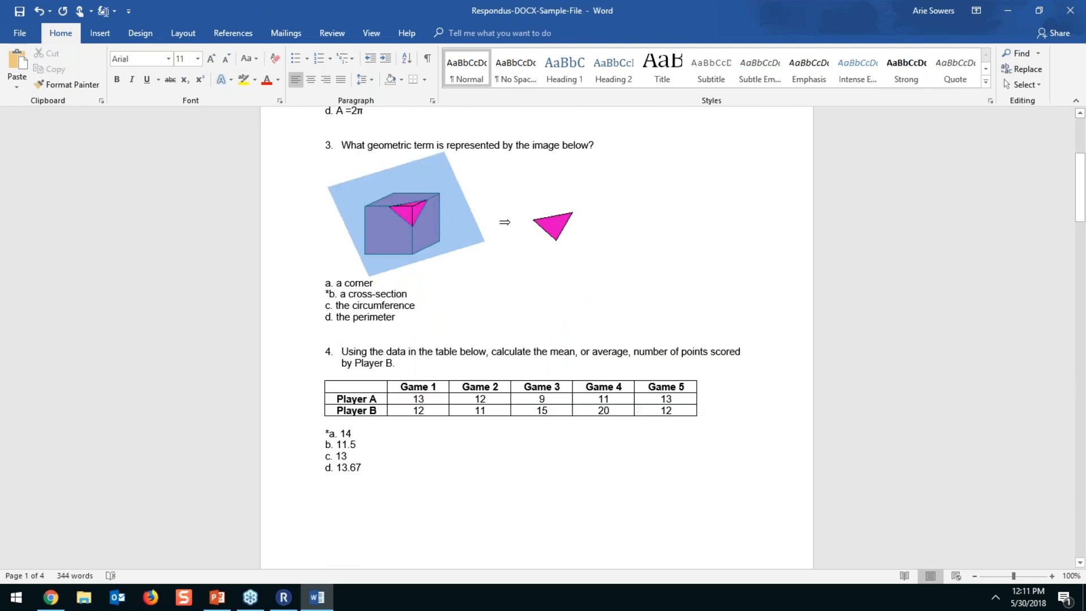
scroll(551, 307, down, 10)
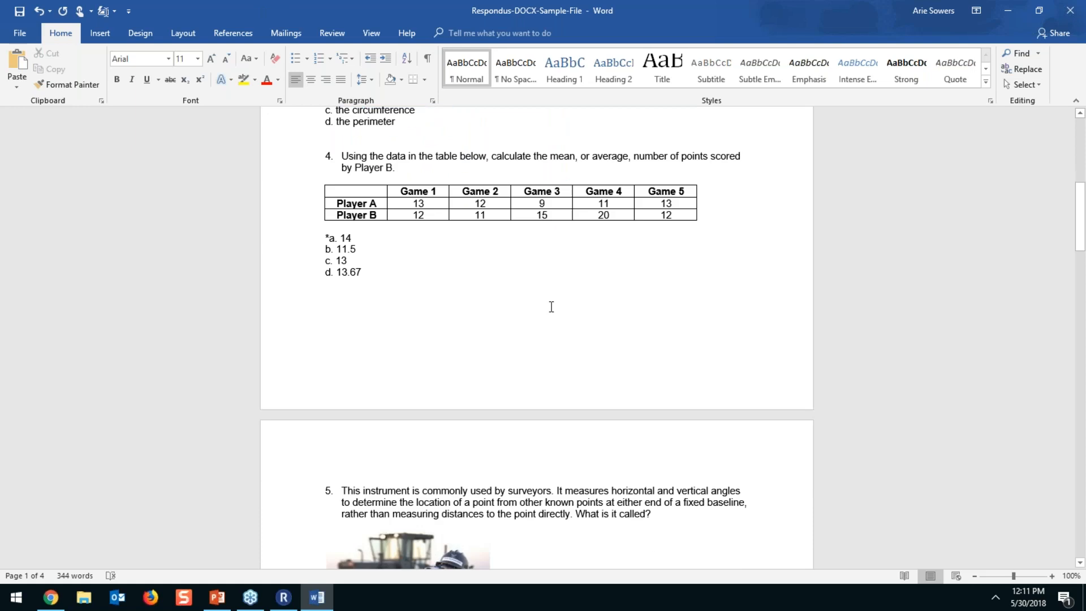
scroll(673, 356, down, 15)
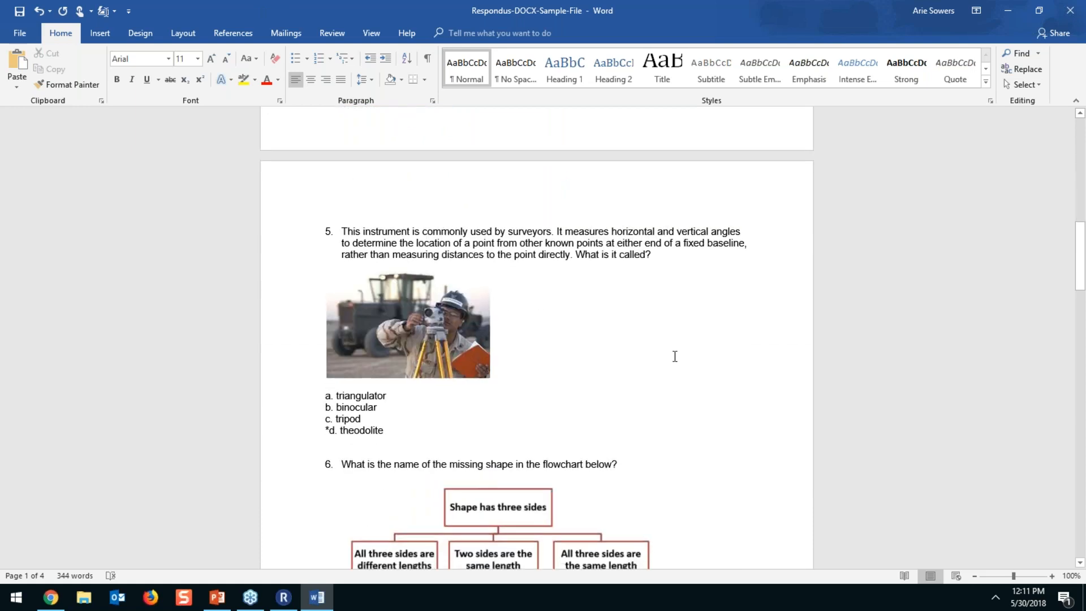
scroll(675, 356, down, 6)
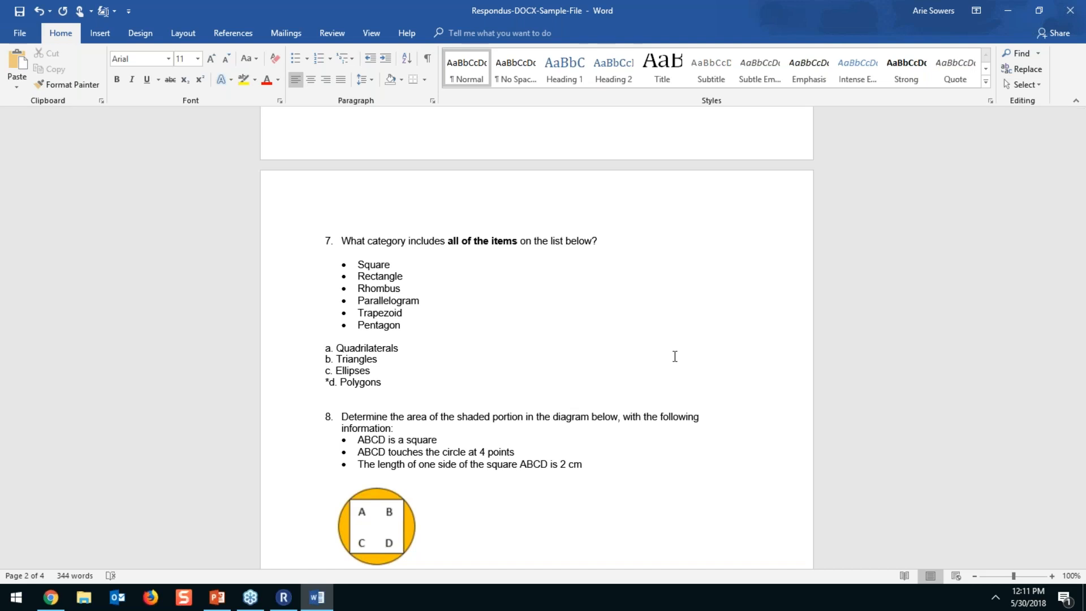
scroll(675, 356, down, 6)
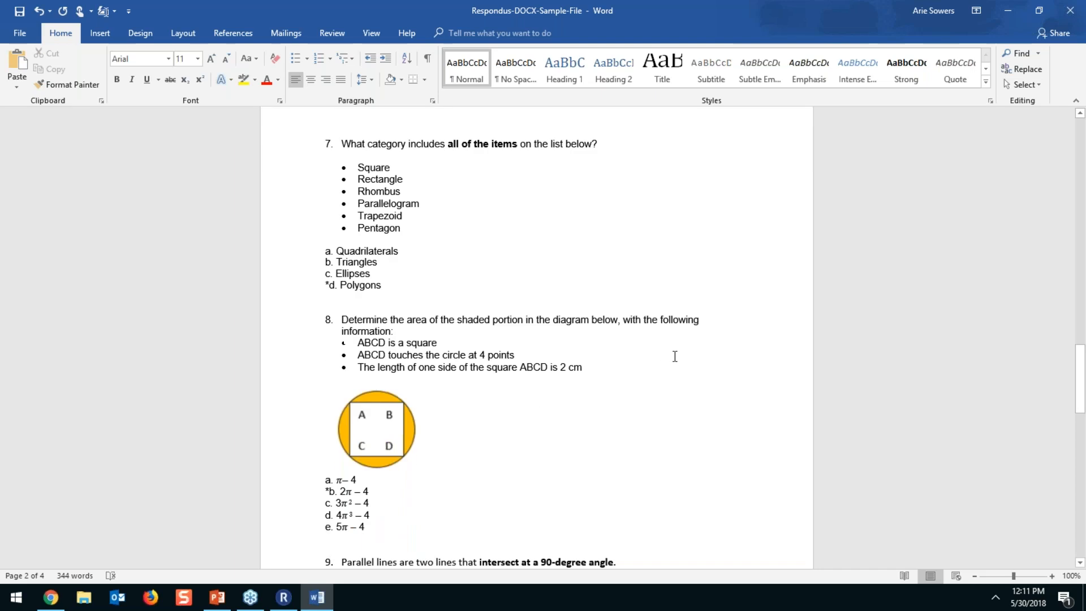
scroll(675, 356, down, 2)
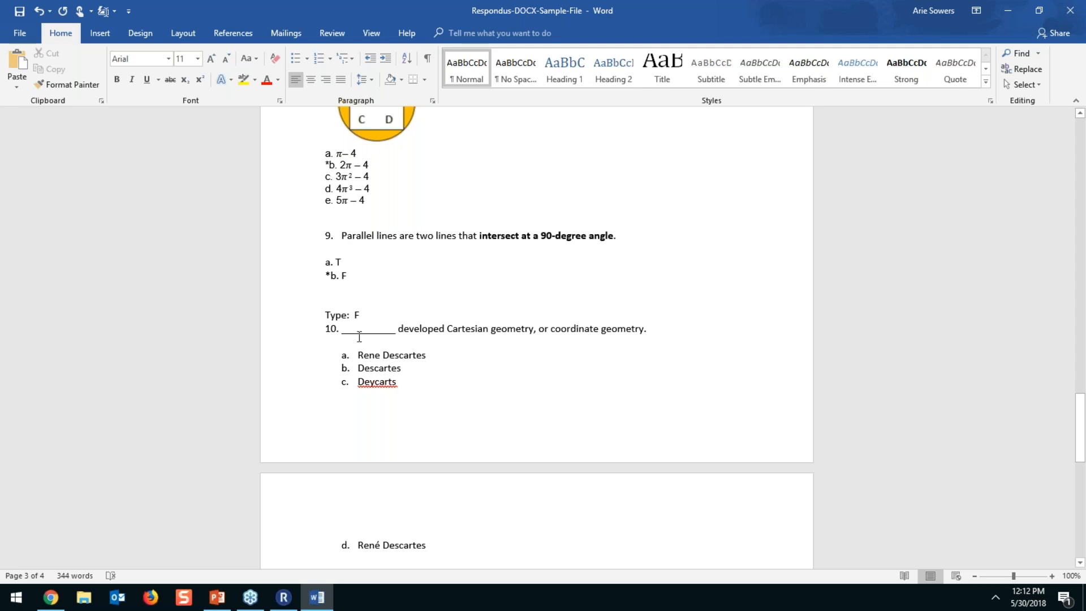
drag(321, 312, 393, 313)
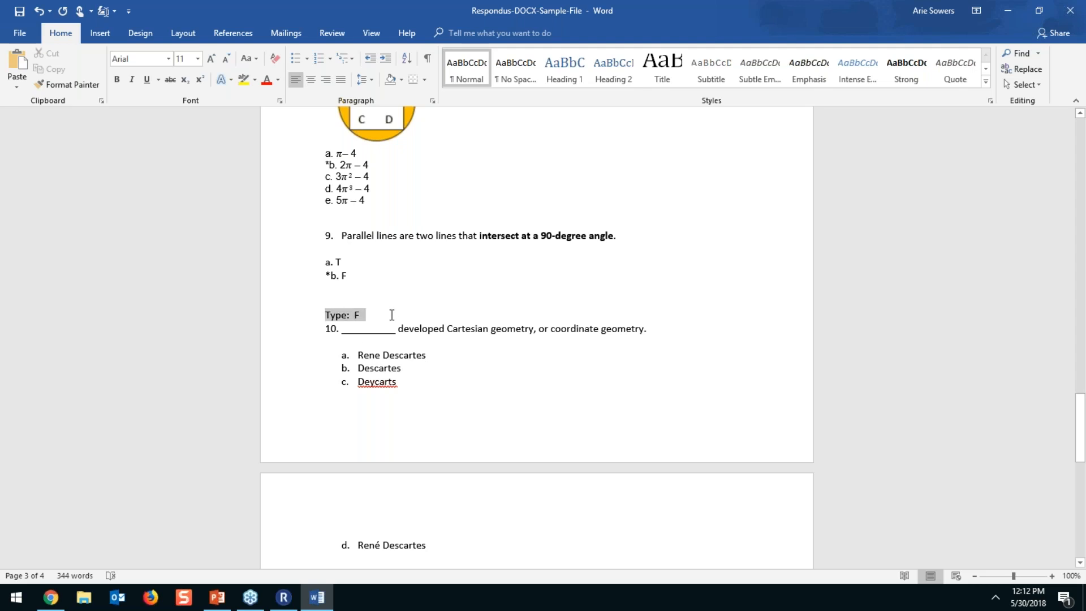
- Examine question 10's "Type: F" line and its list of accepted answer spellings, continuing to question 11
click(389, 322)
drag(367, 315, 317, 317)
click(310, 359)
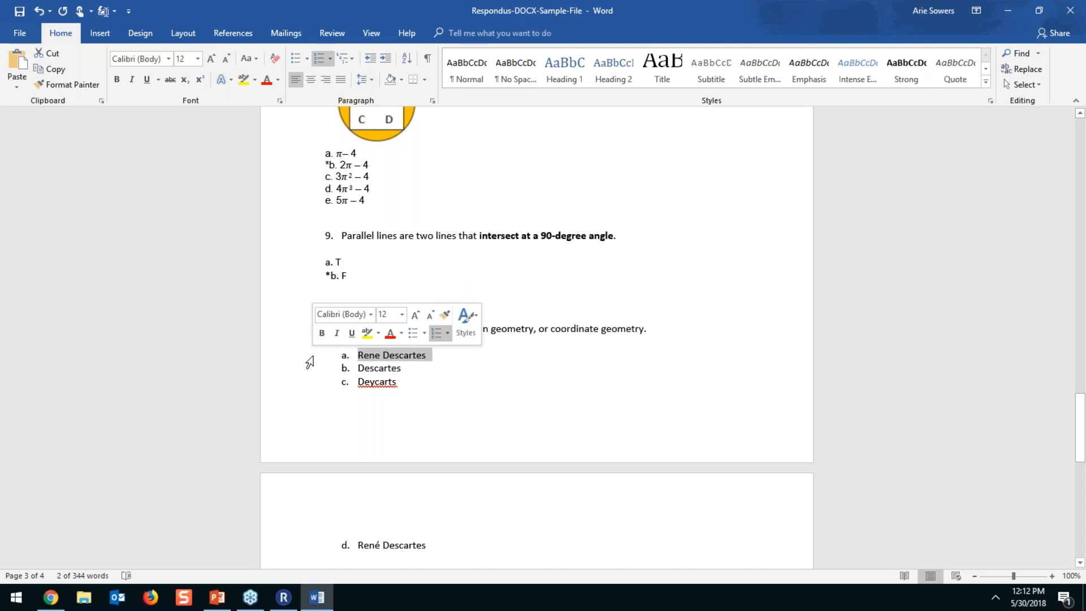
click(346, 276)
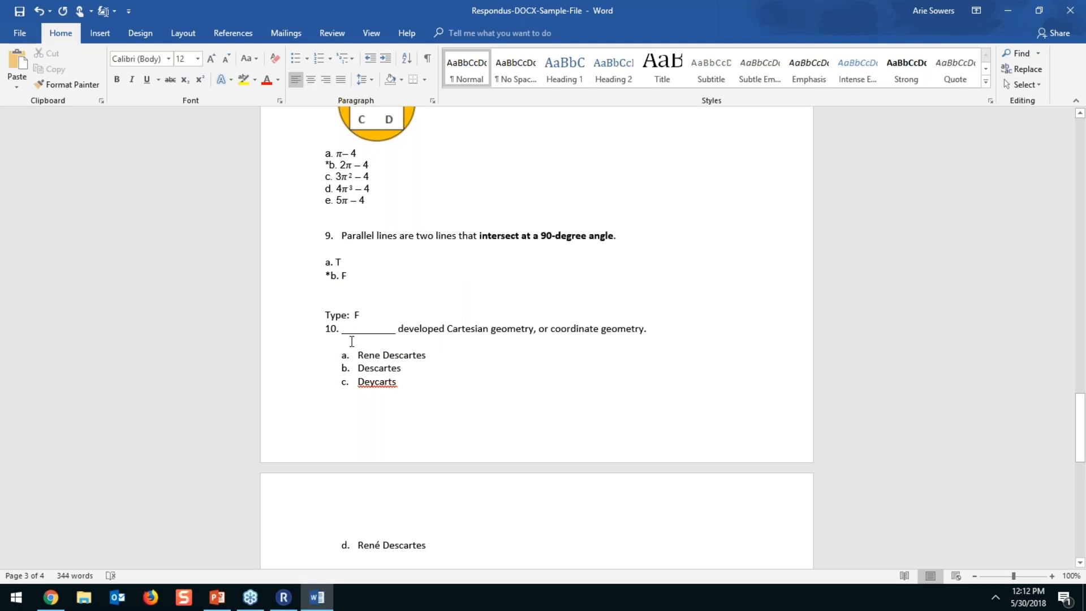
scroll(463, 320, down, 1)
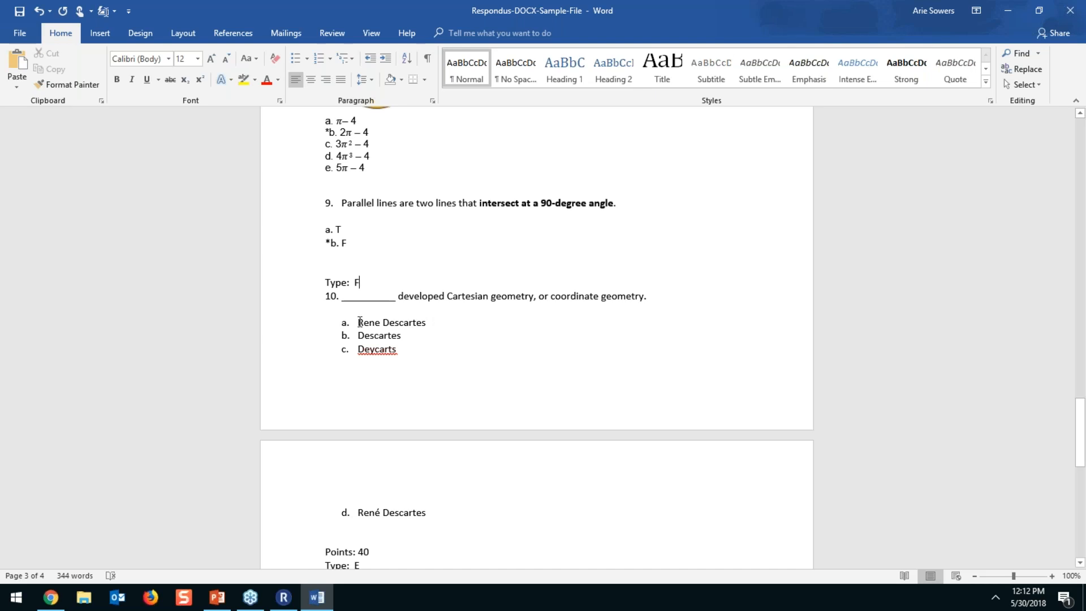
drag(358, 320, 443, 323)
double_click(385, 335)
click(440, 341)
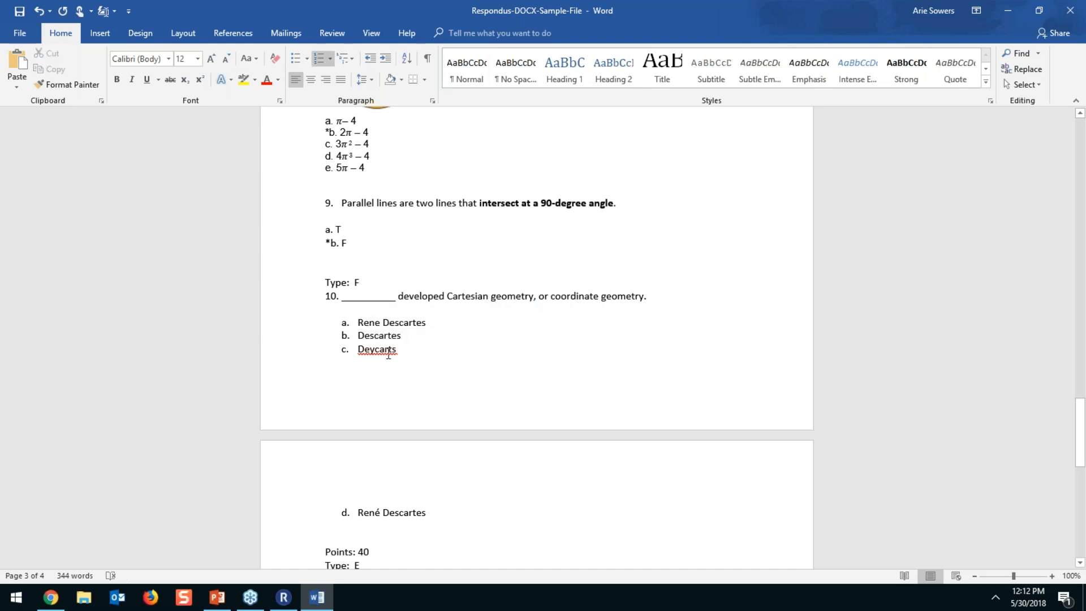
scroll(388, 355, down, 2)
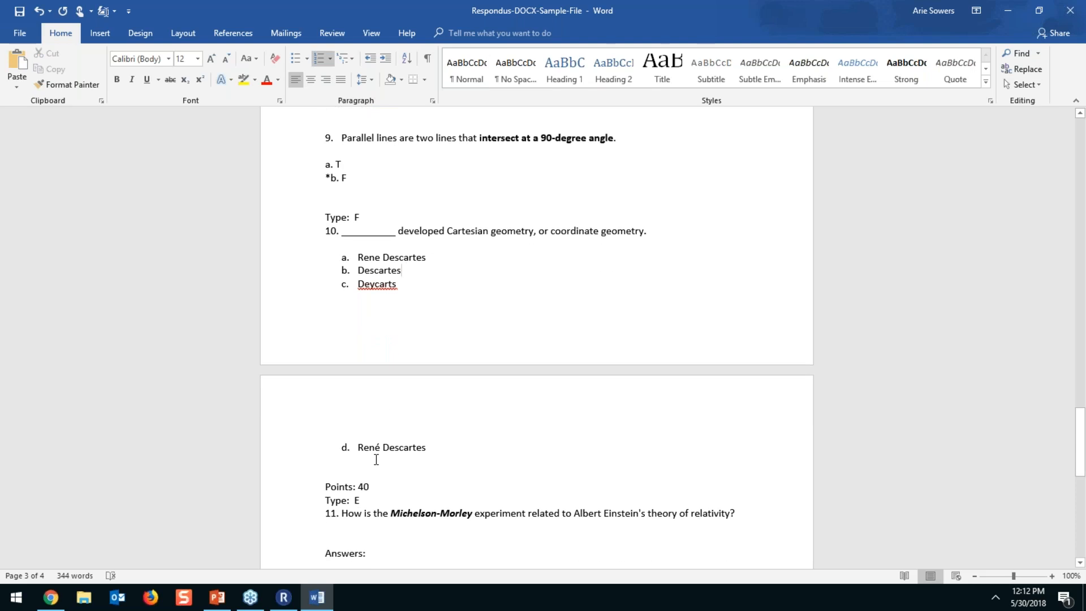
scroll(376, 459, down, 3)
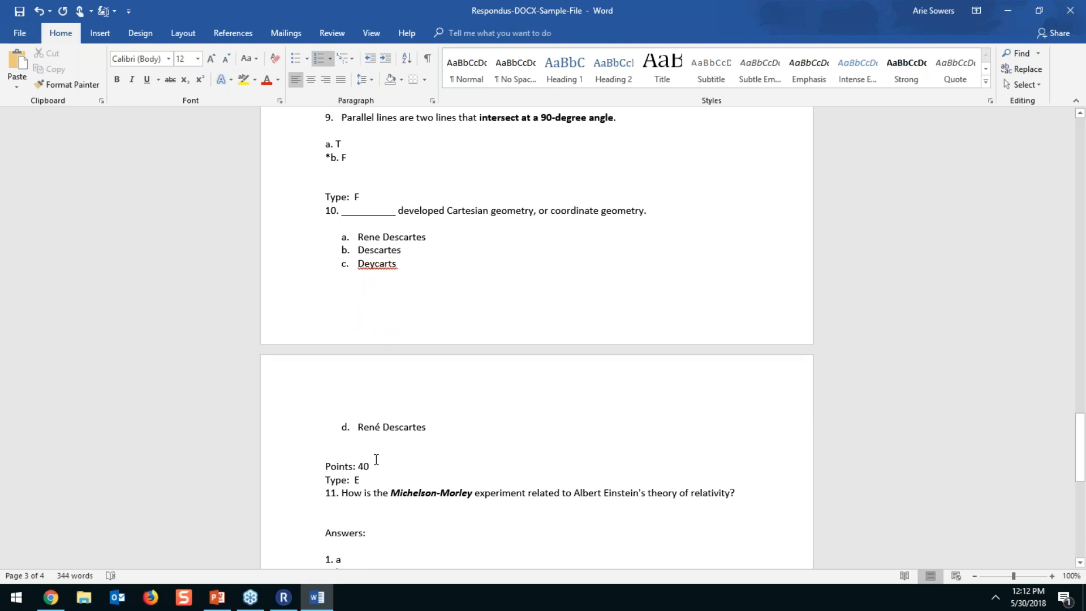
- Examine the "Points: 40" line above essay question 11, compare it with question 10, and look back over the earlier questions
drag(324, 389, 386, 391)
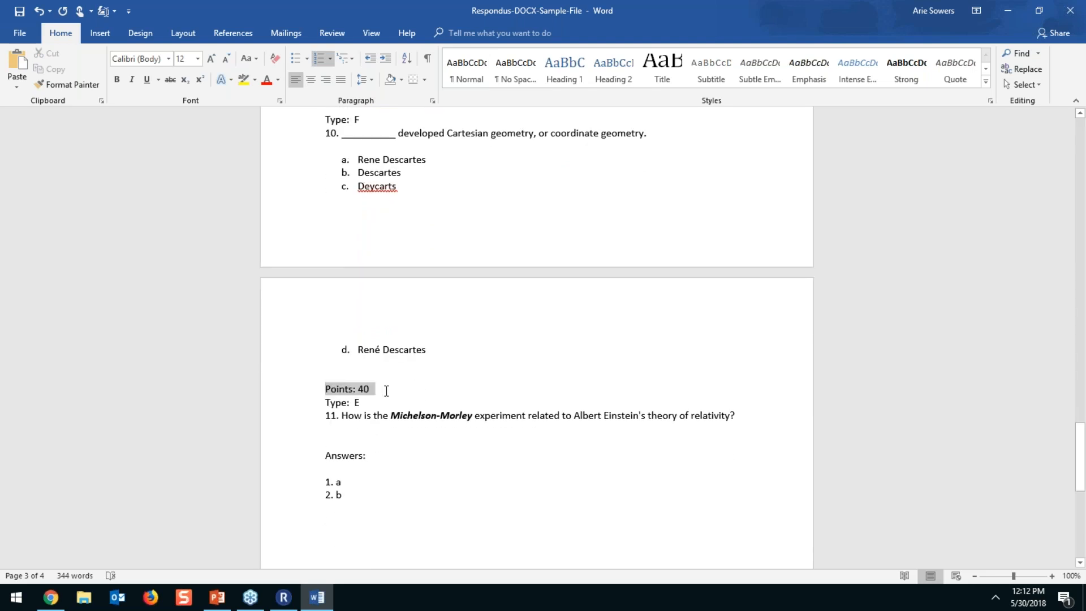
click(387, 390)
scroll(387, 385, up, 2)
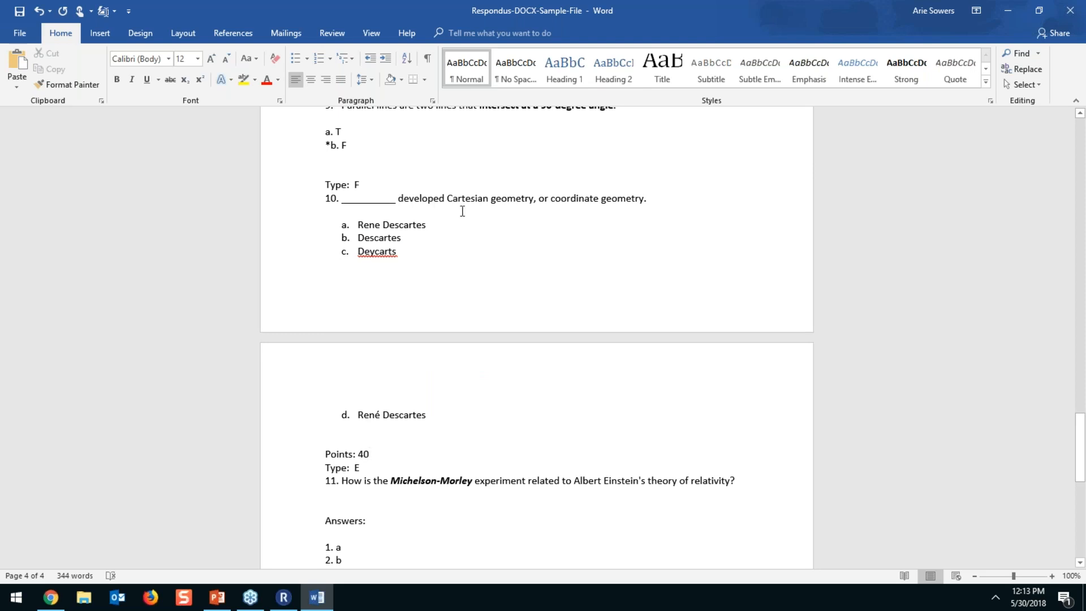
scroll(462, 211, down, 4)
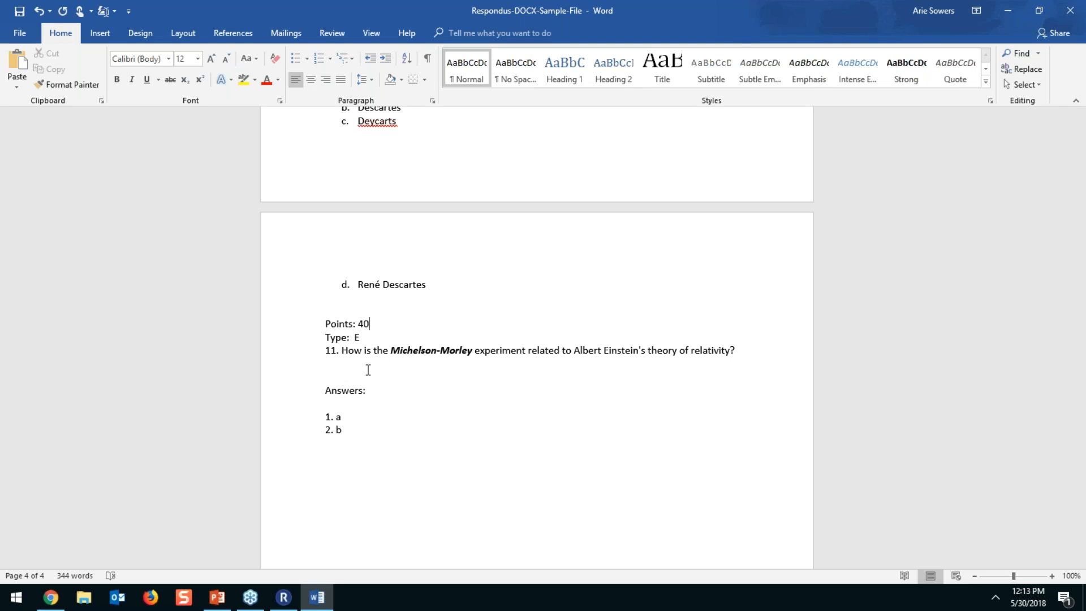
scroll(362, 356, up, 6)
scroll(363, 356, up, 12)
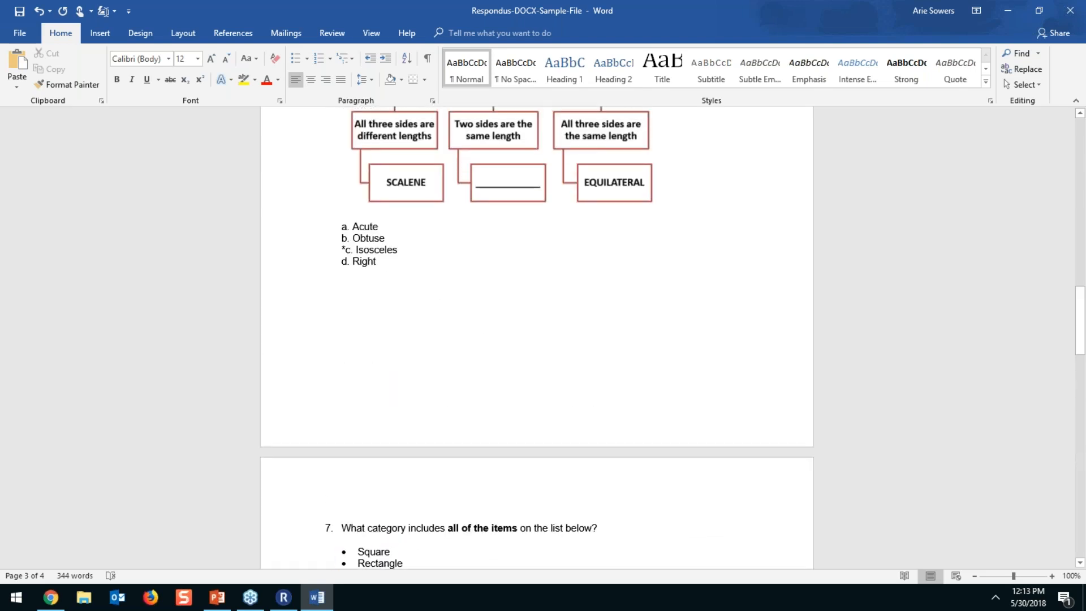
- Close the sample document without saving its changes and switch to Respondus
click(1071, 10)
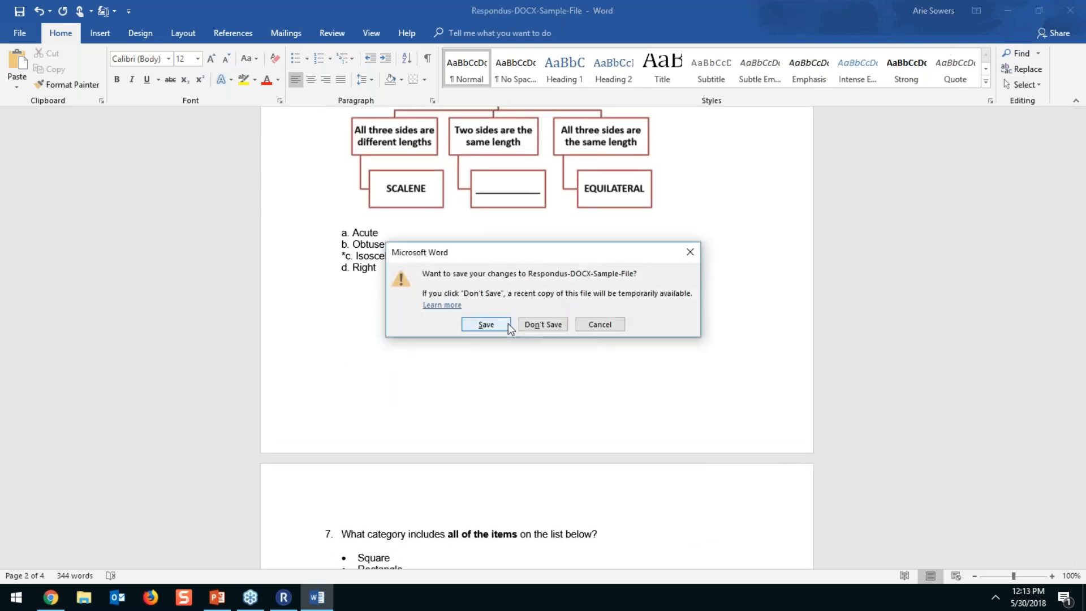
click(543, 324)
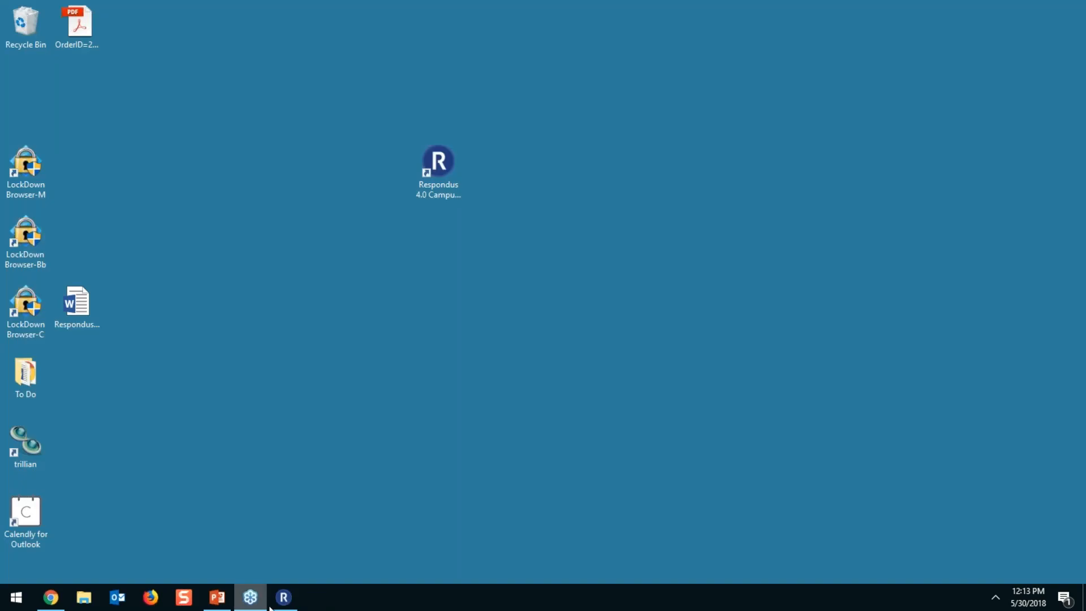
click(283, 598)
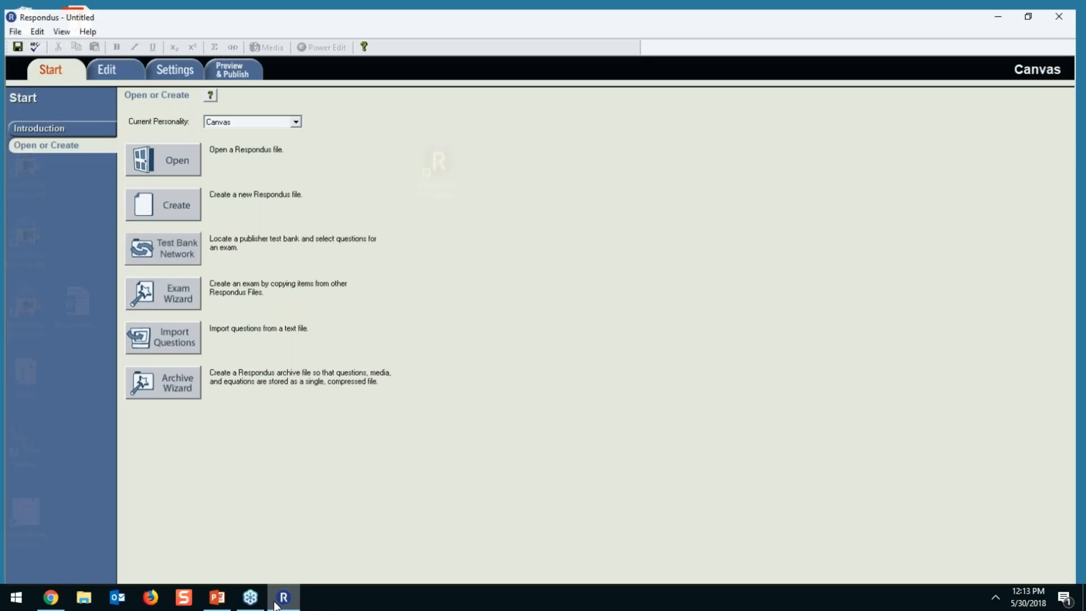
- Set up a question import of type Microsoft Word 2007 (DOCX), choosing Respondus-DOCX-Sample-File from the Desktop as the source
click(517, 152)
click(517, 195)
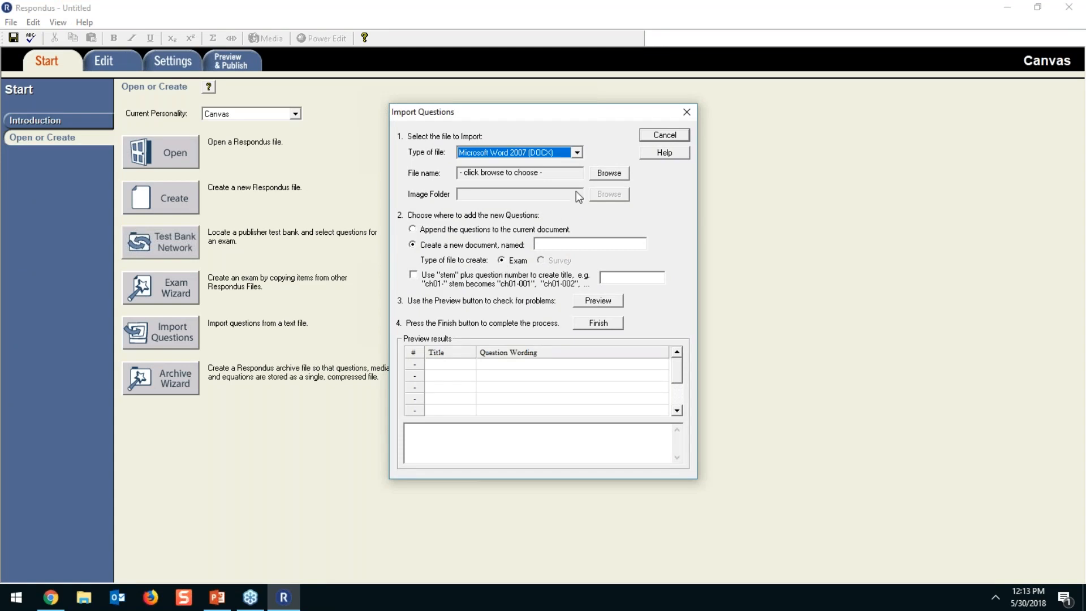
click(603, 172)
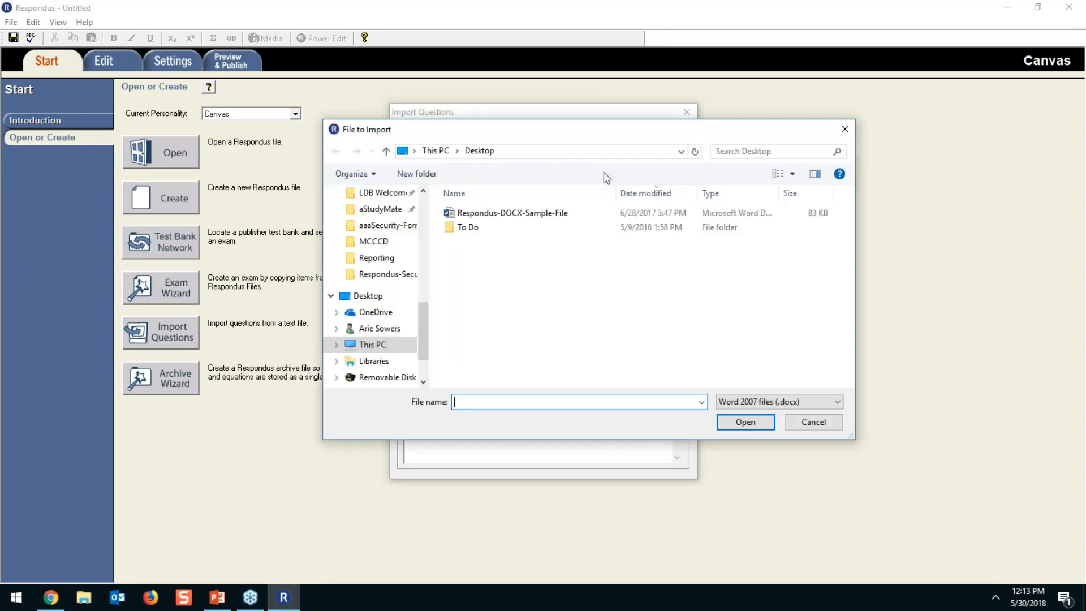
click(556, 213)
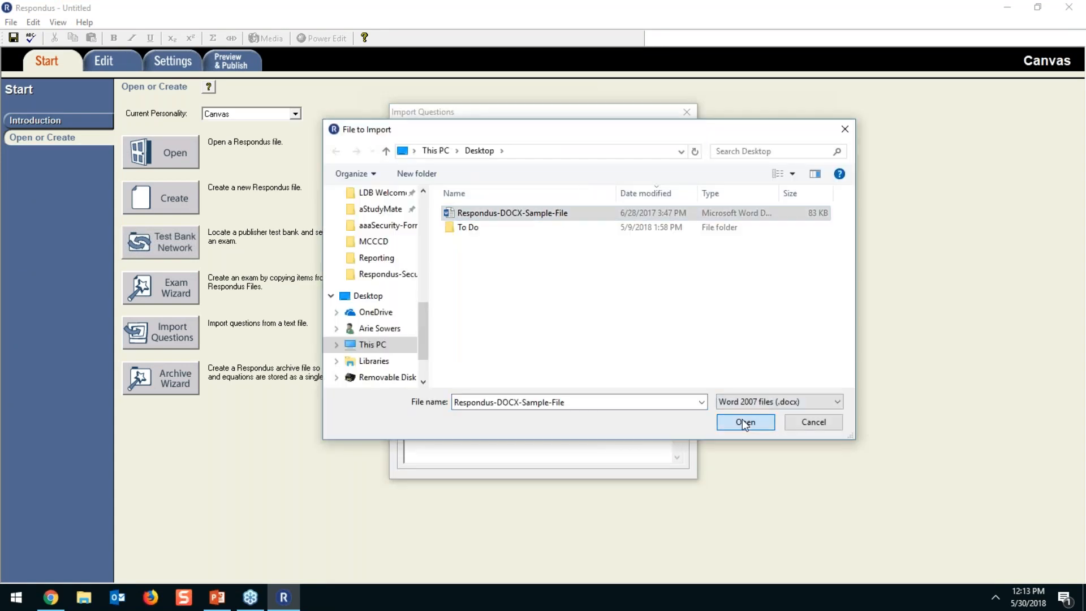
click(743, 419)
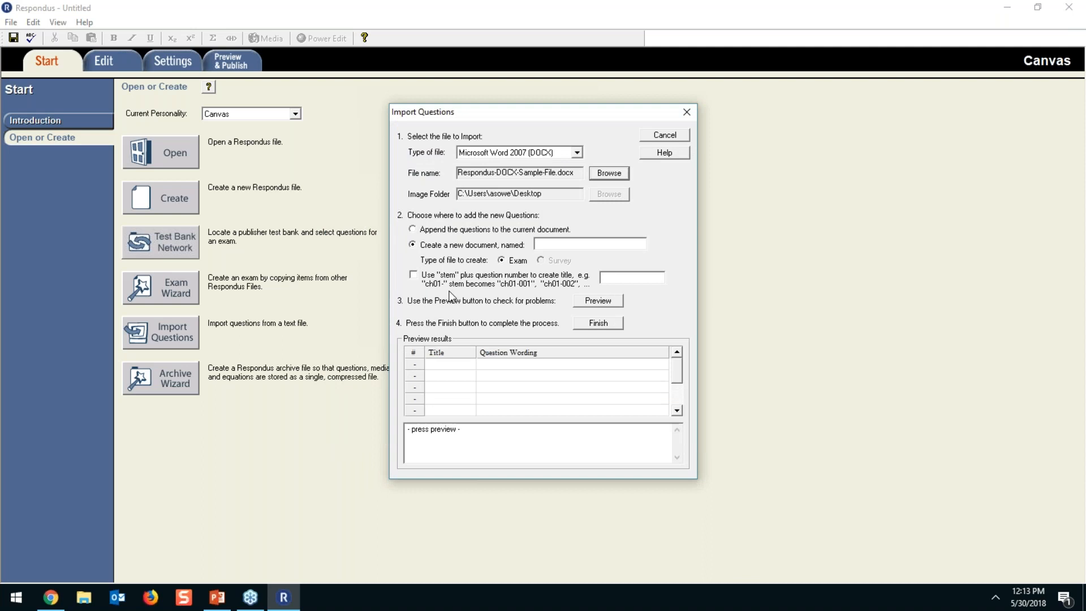
- Name the new exam document for the imported questions Training053018
click(562, 244)
text(Trainin)
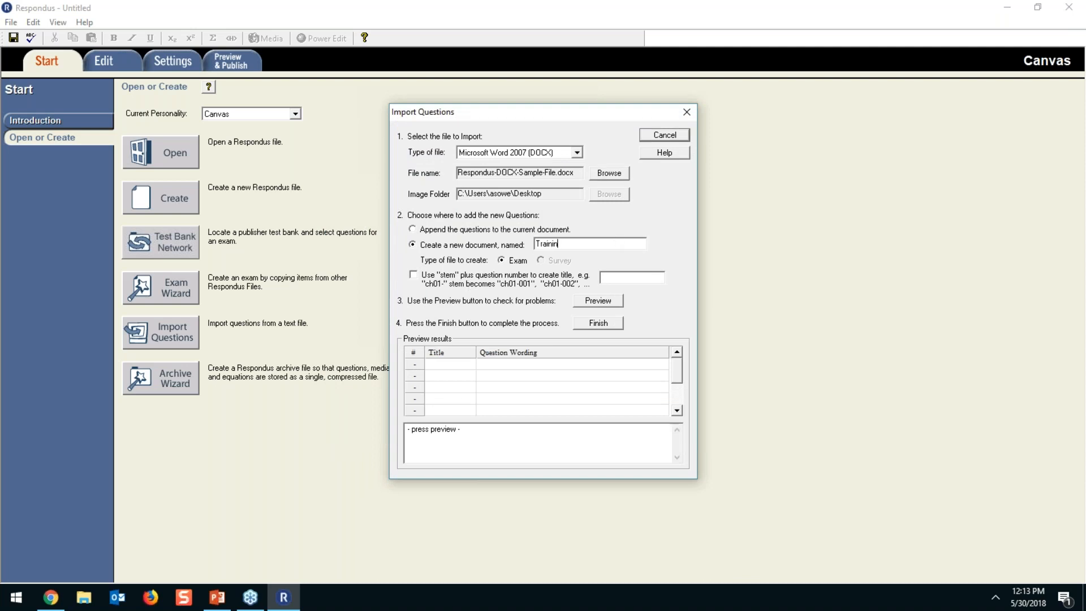
text(ng)
key(BackSpace)
text(053018)
- Preview the questions to check for problems and complete the import
click(616, 303)
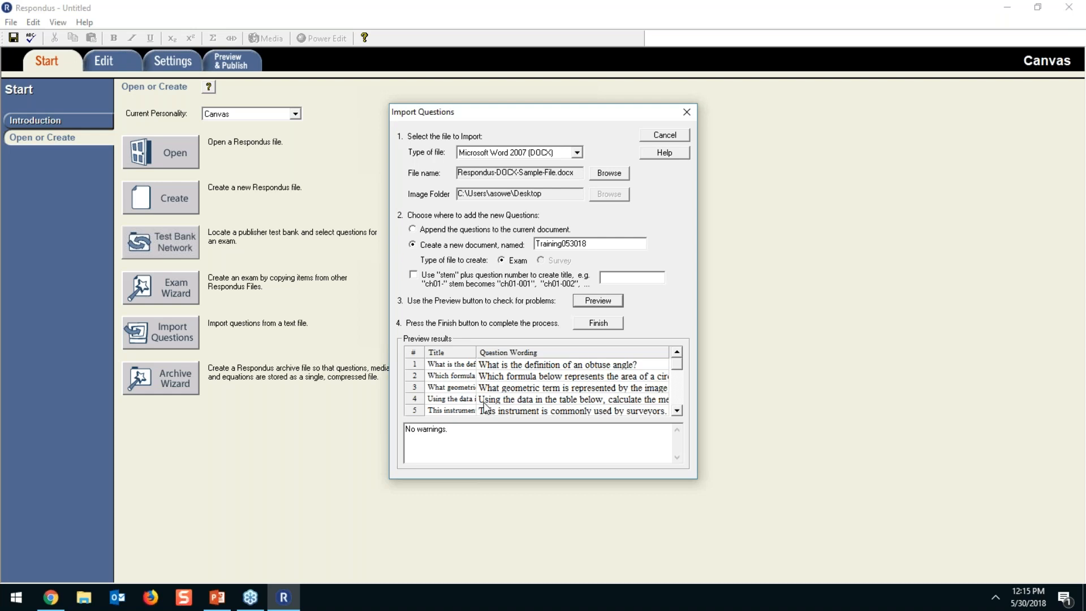
click(599, 323)
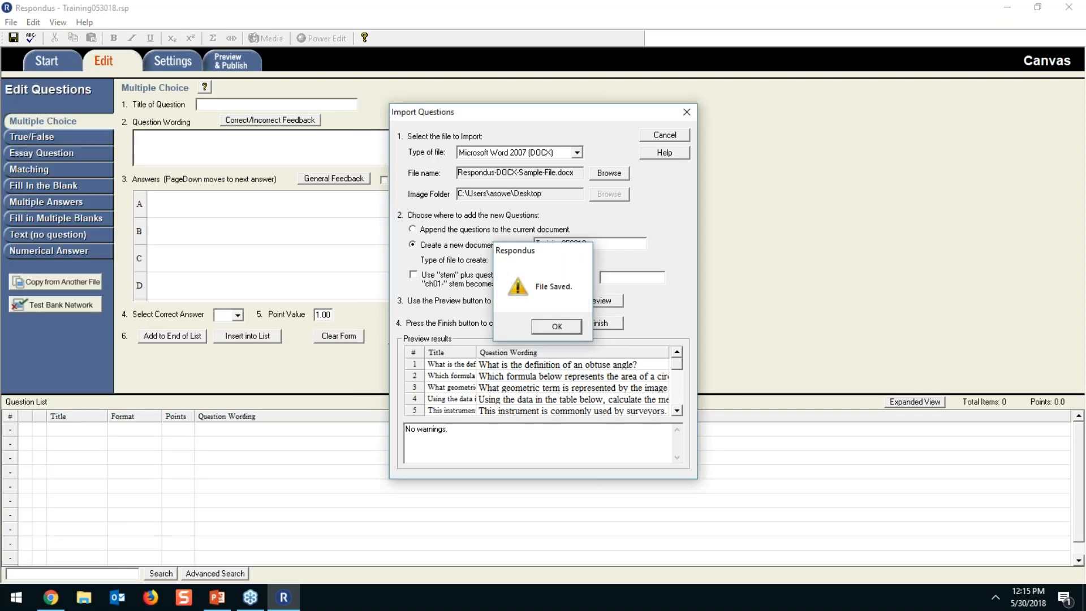
key(Return)
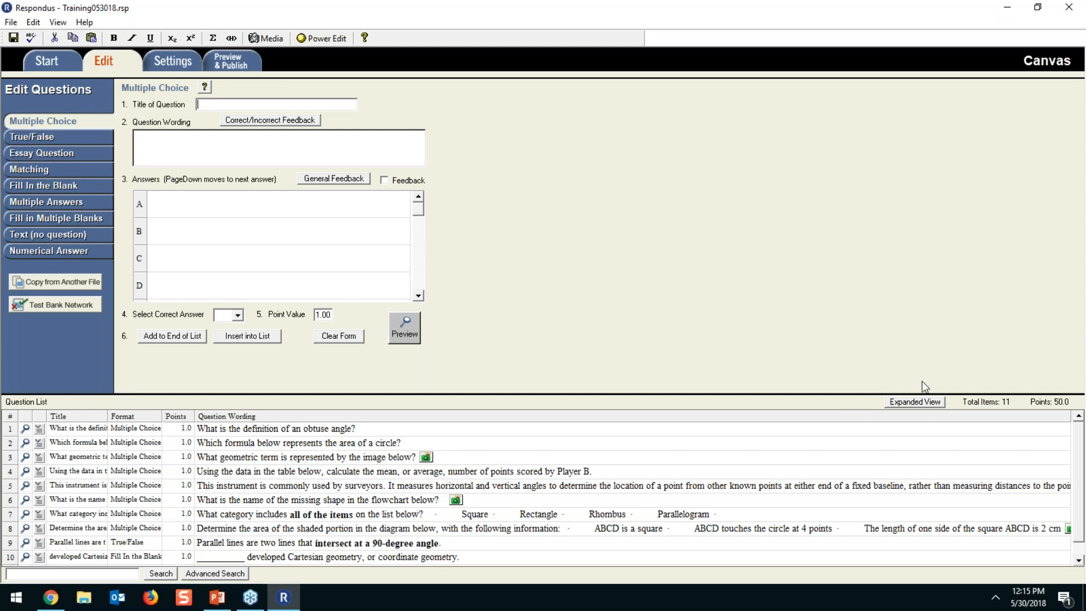
- Show the question list in the expanded view and sort it by title in descending order
click(917, 403)
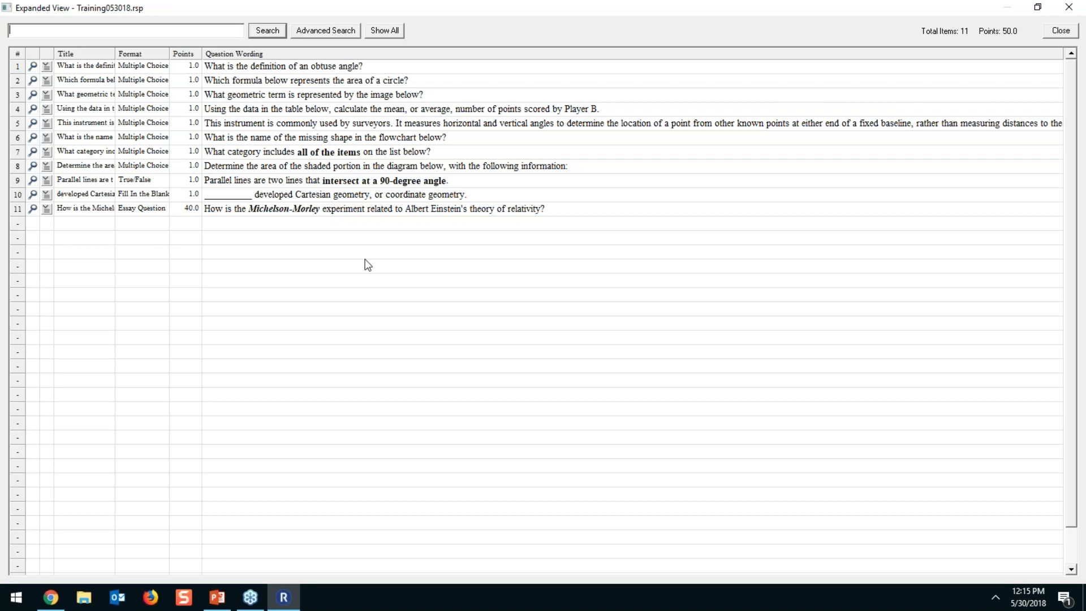
click(109, 53)
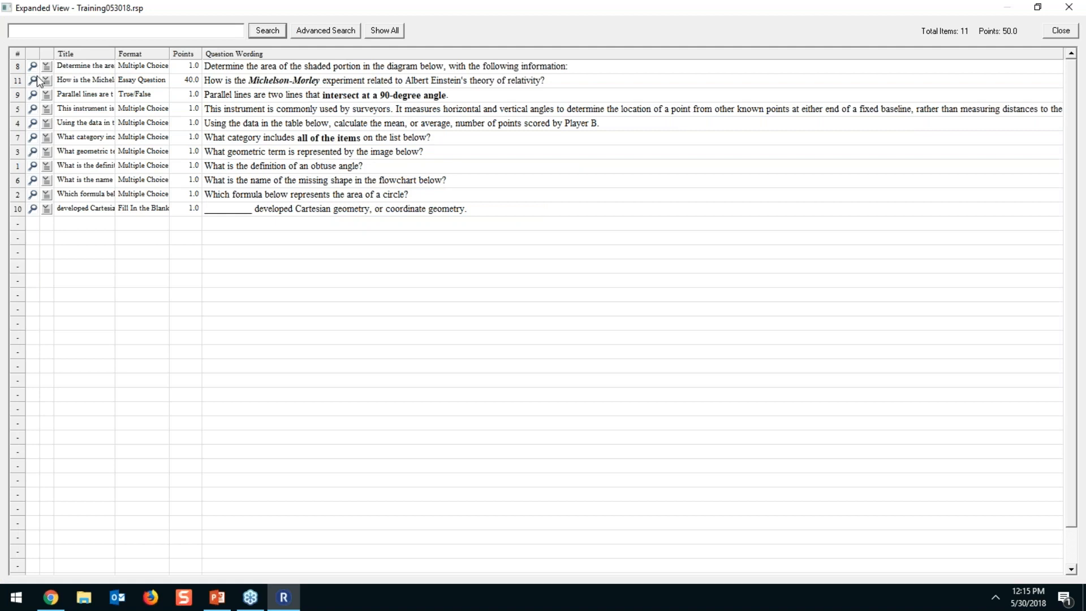
click(86, 54)
- Set the points to 3 for both the Cartesian geometry fill-in-the-blank question and the parallel lines true/false question
click(178, 65)
text(3)
key(Return)
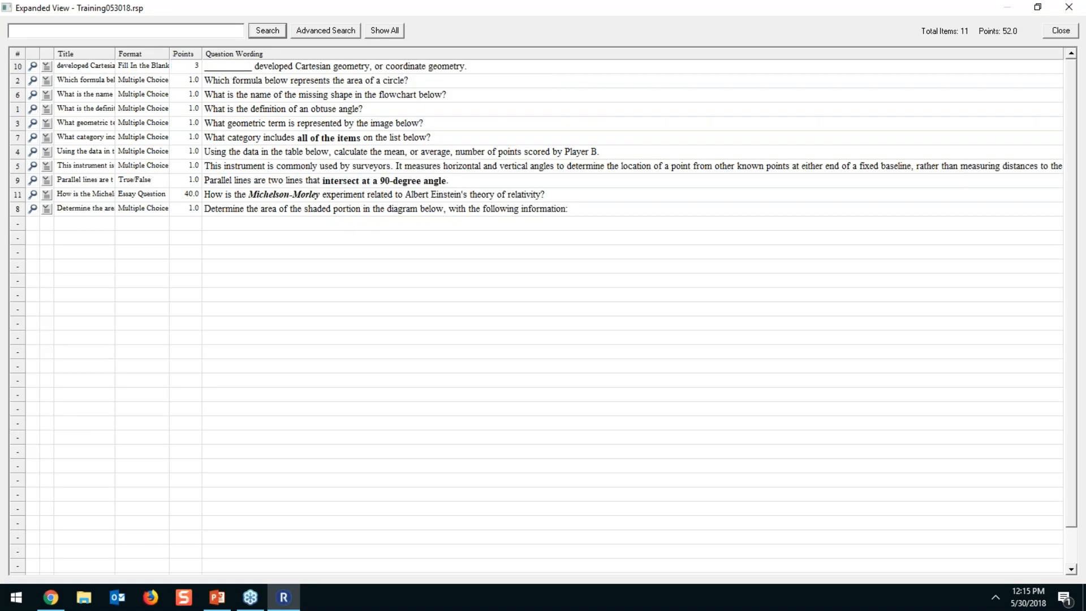
click(181, 181)
text(3)
key(Return)
- Preview the Cartesian geometry question, and open the question about the area of a circle for editing
click(33, 67)
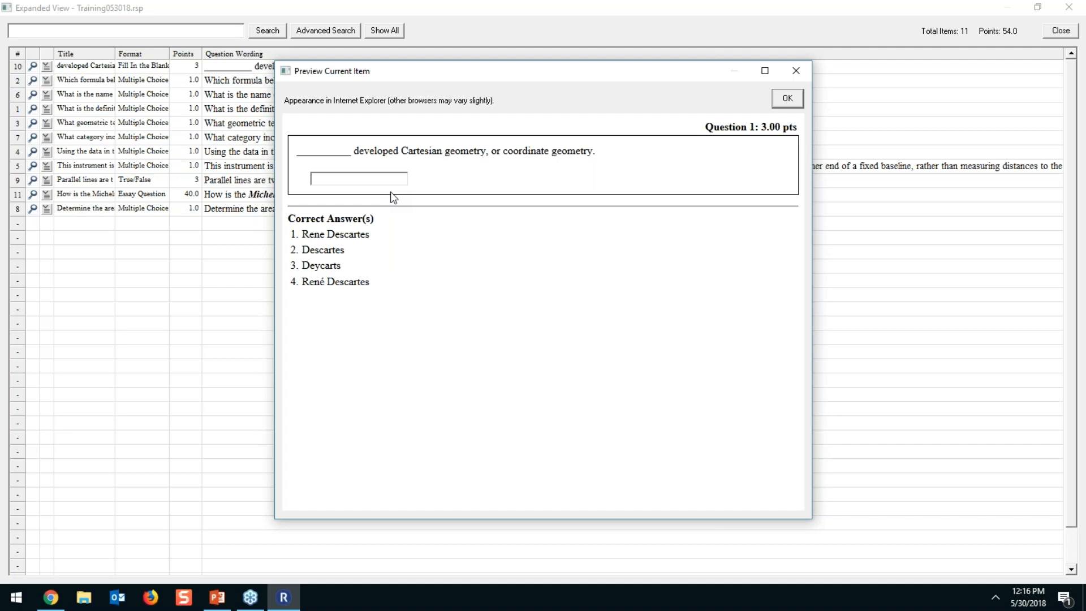
key(Escape)
right_click(44, 73)
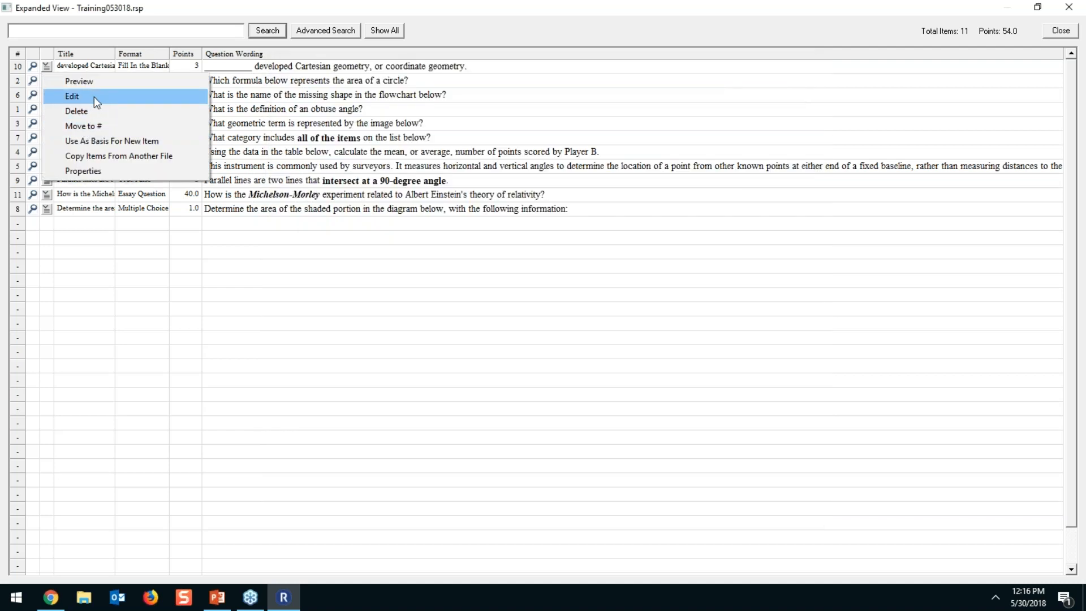
right_click(44, 89)
click(71, 110)
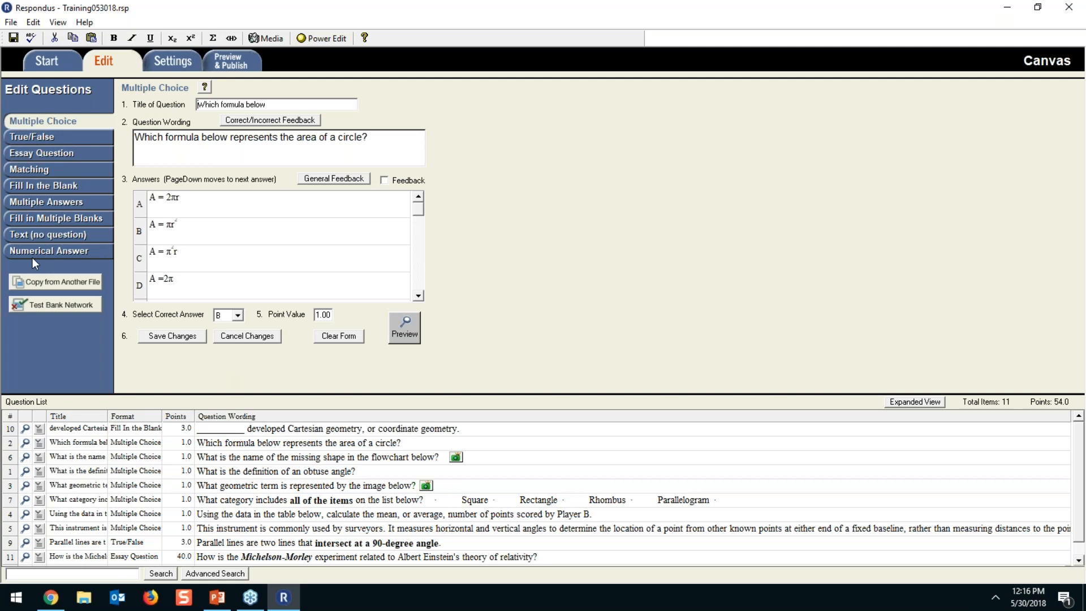
- Review the available personalities on the start page, keep Canvas, and return to the question being edited
click(36, 62)
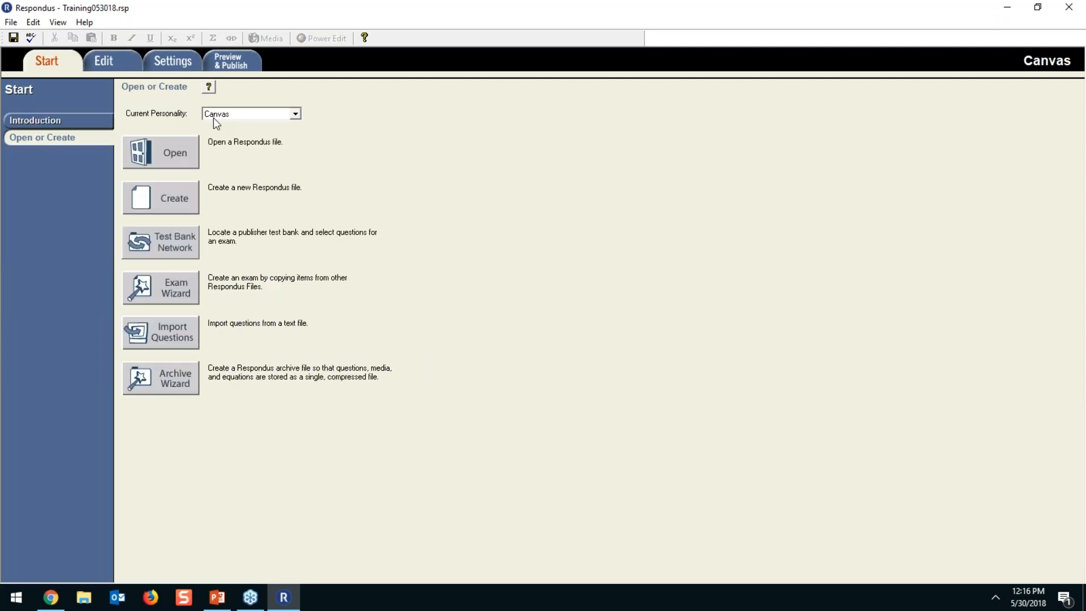
click(263, 116)
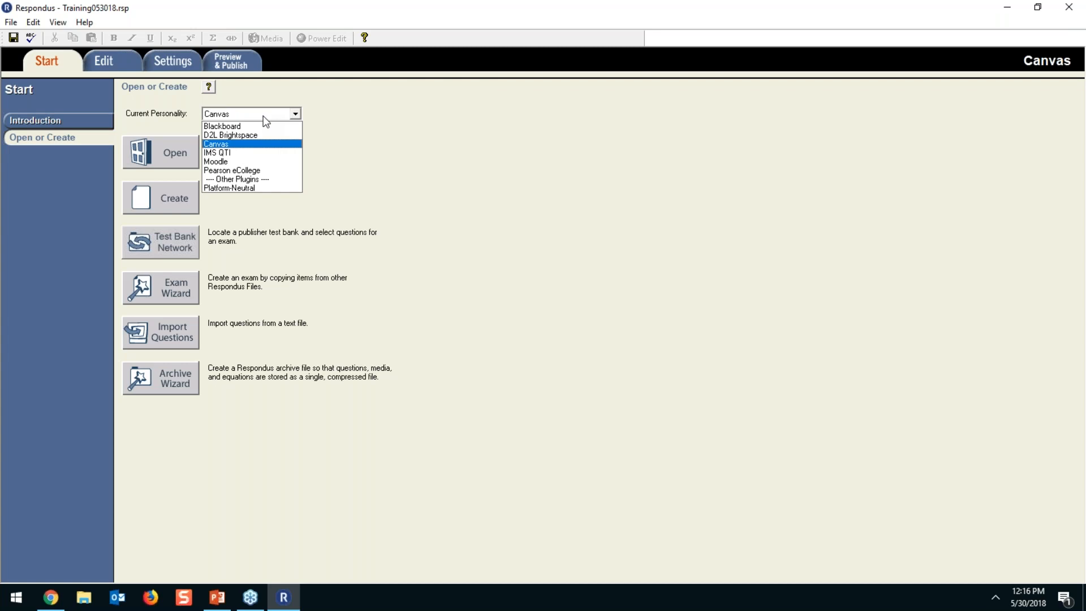
click(263, 117)
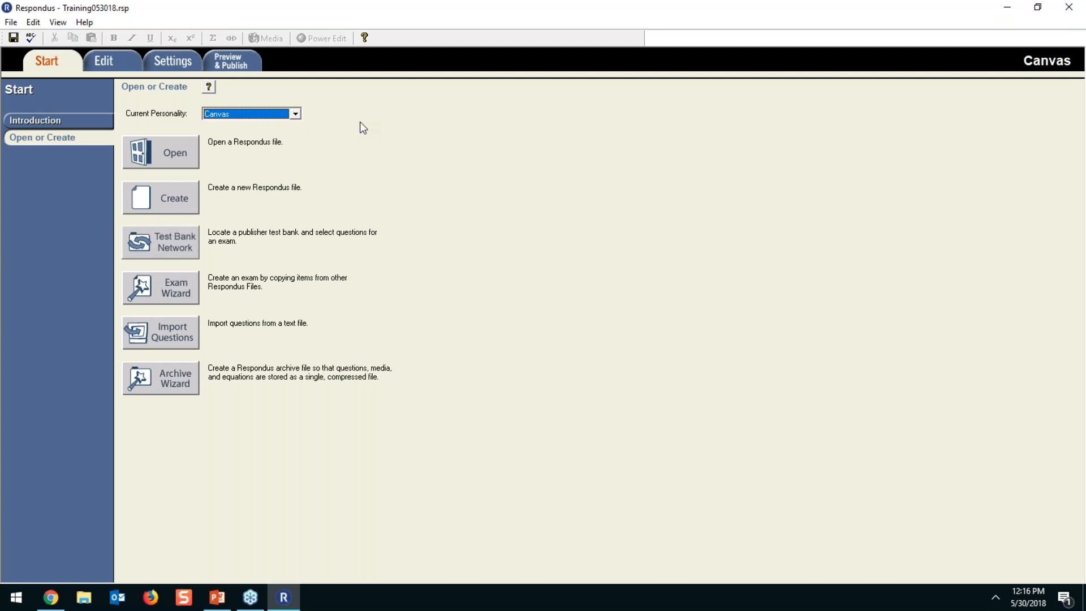
click(289, 113)
click(315, 115)
click(96, 60)
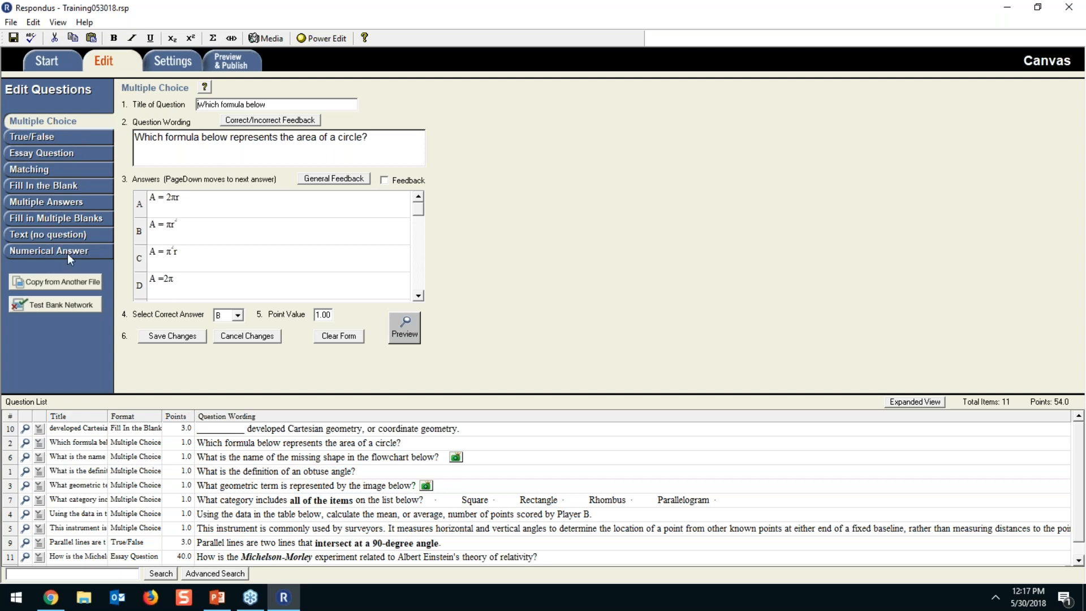
- Examine the circle-area question's wording and its correct/incorrect, general and per-answer feedback options without entering any feedback
click(395, 138)
drag(395, 138, 123, 138)
click(234, 120)
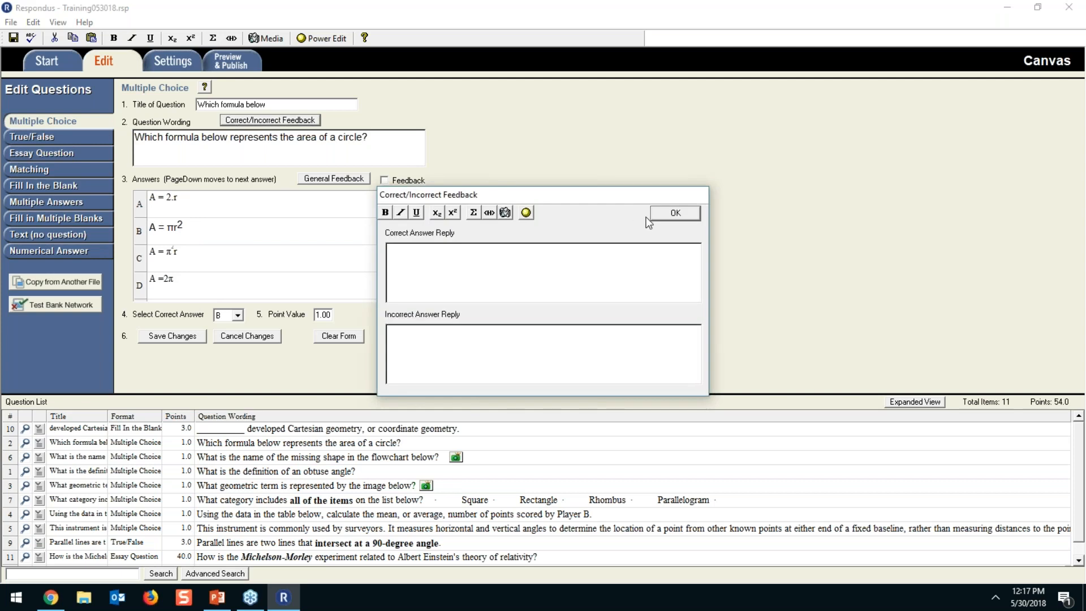
click(658, 214)
click(334, 178)
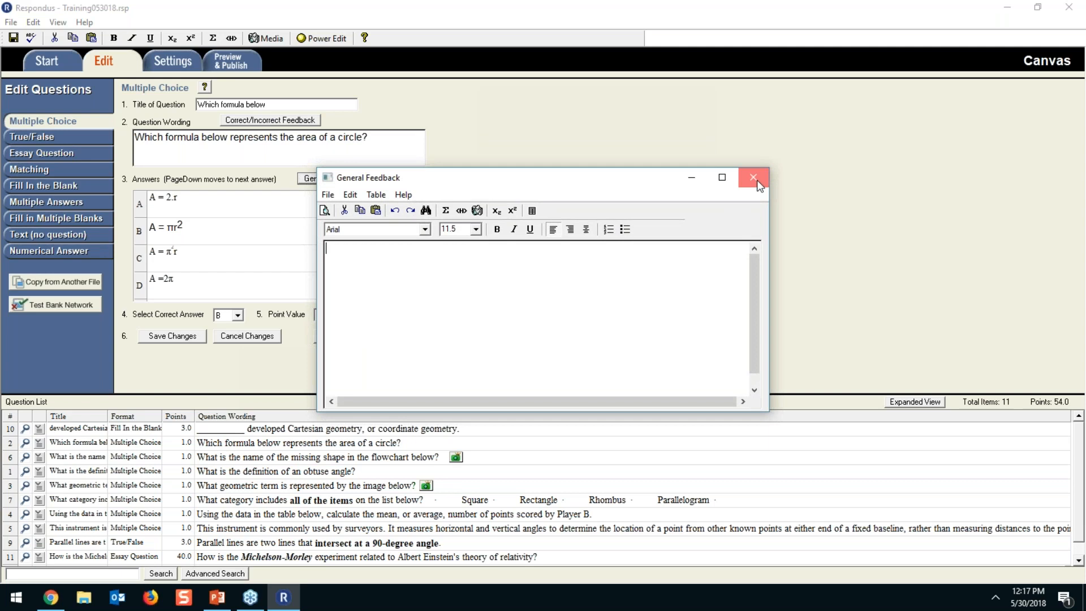
click(754, 178)
click(384, 180)
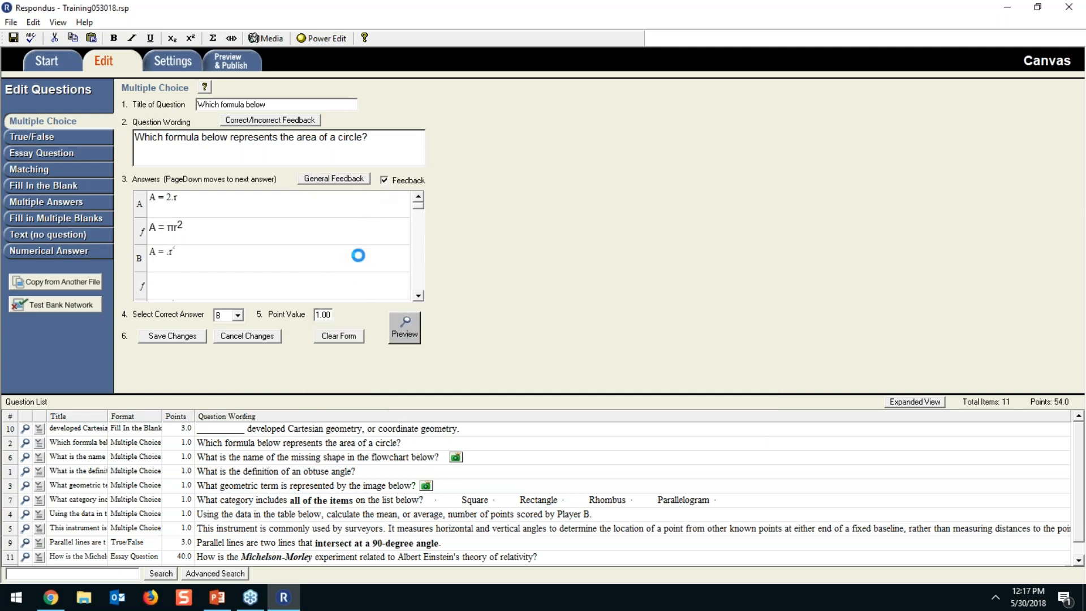
click(385, 181)
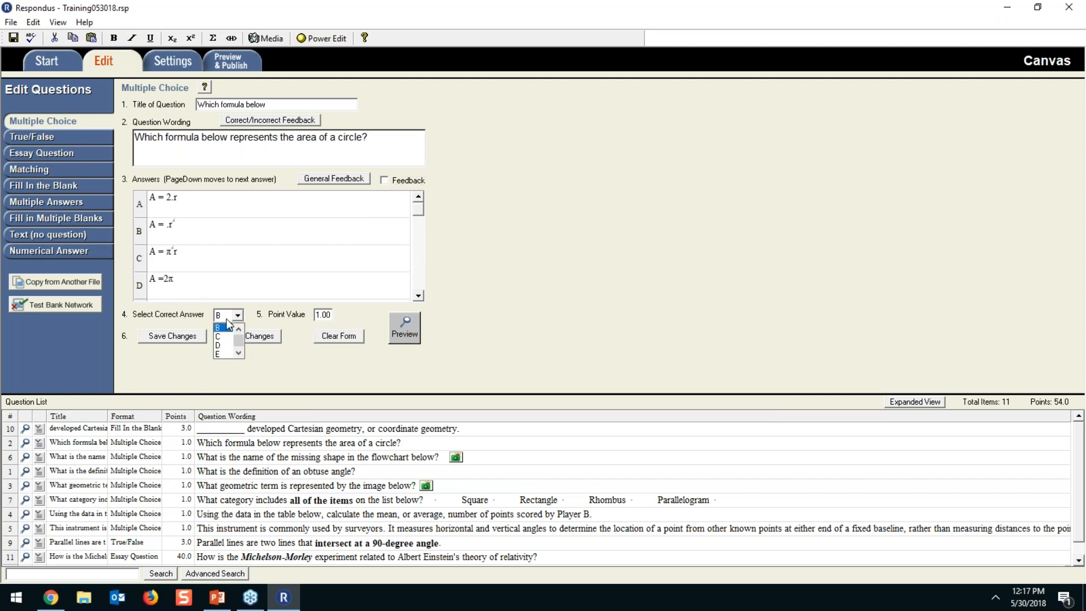
- Set the point value of the circle-area multiple-choice question to 3 and save the changes
click(329, 315)
drag(329, 314, 291, 314)
text(3)
click(198, 338)
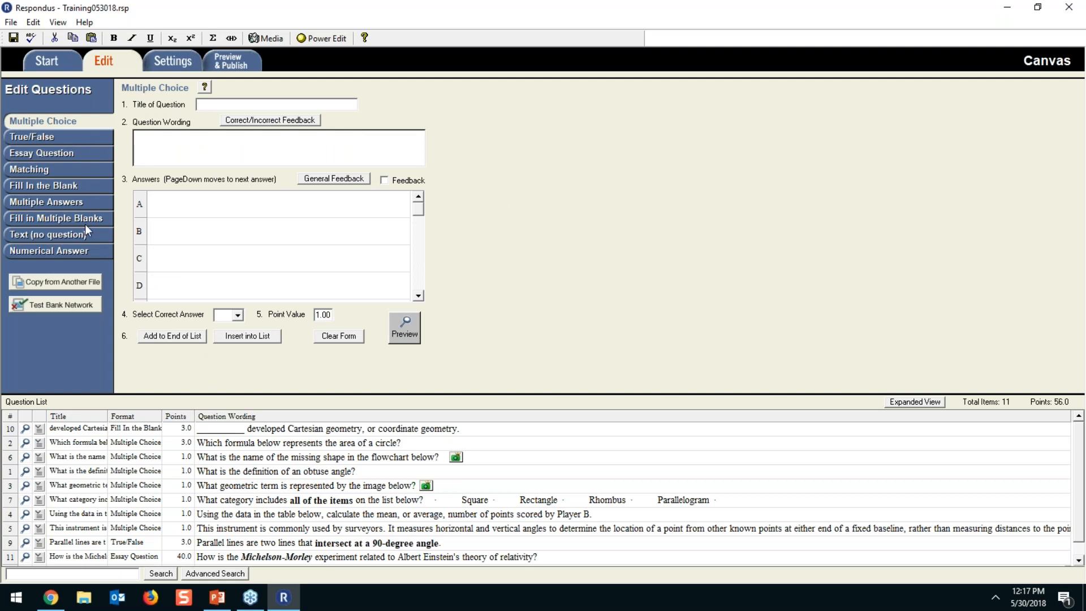
- Switch to the essay question form and open the Michelson-Morley essay question for editing
click(86, 154)
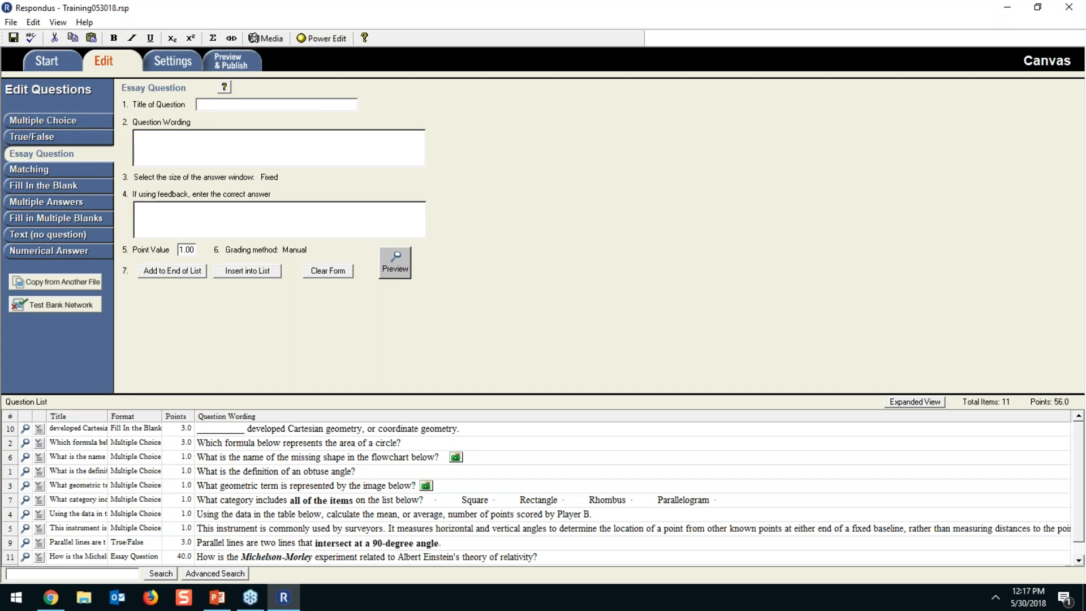
click(220, 148)
scroll(89, 489, down, 1)
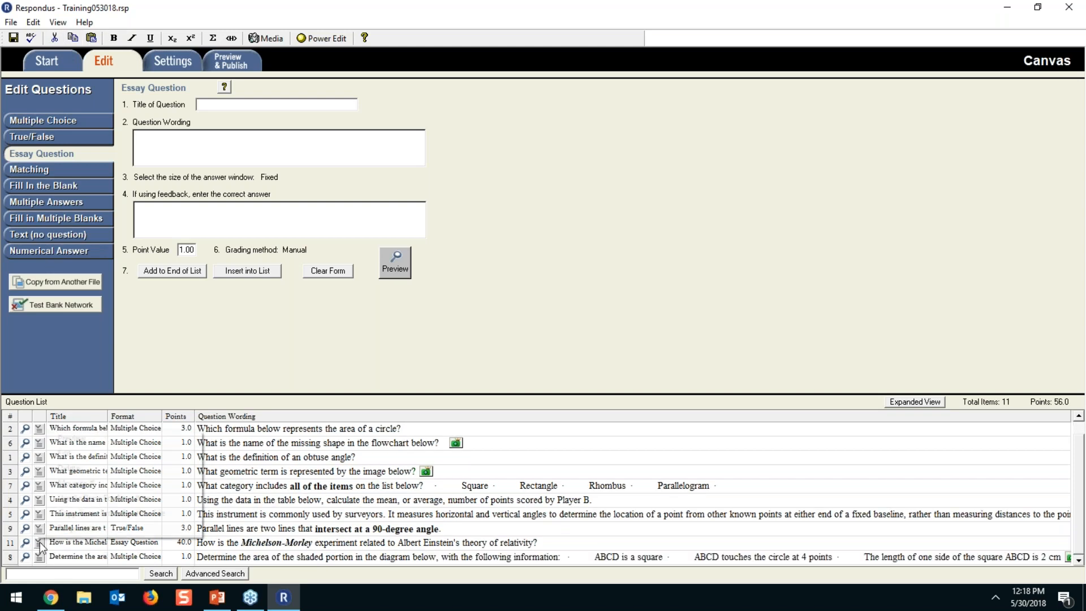
click(57, 460)
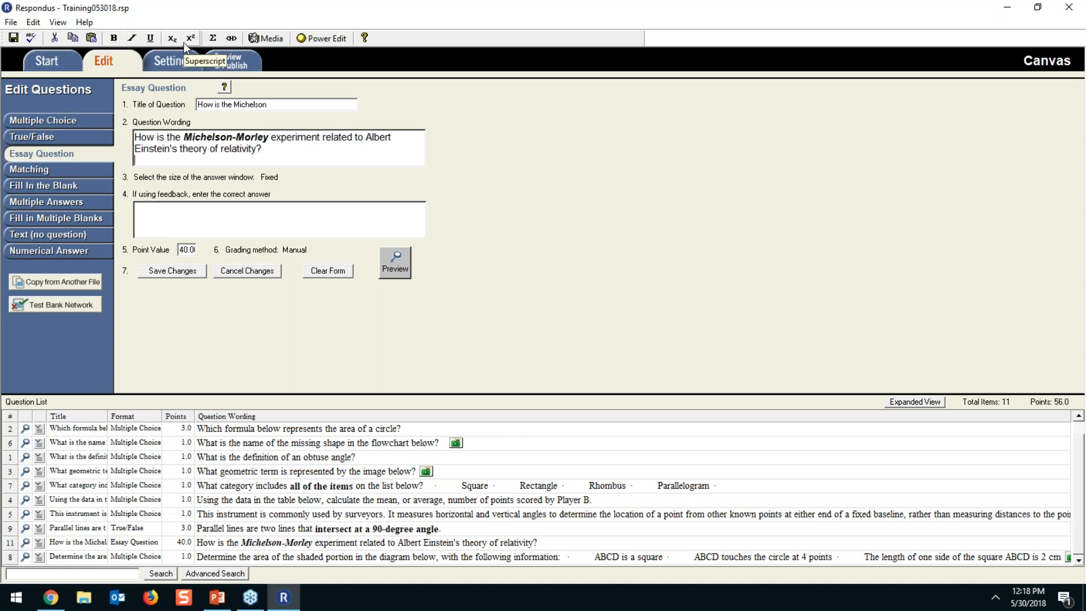
- Remove the bold and italic formatting from "Michelson-Morley" in the question wording, underline it, and place the cursor after the text
drag(184, 138, 268, 138)
click(113, 38)
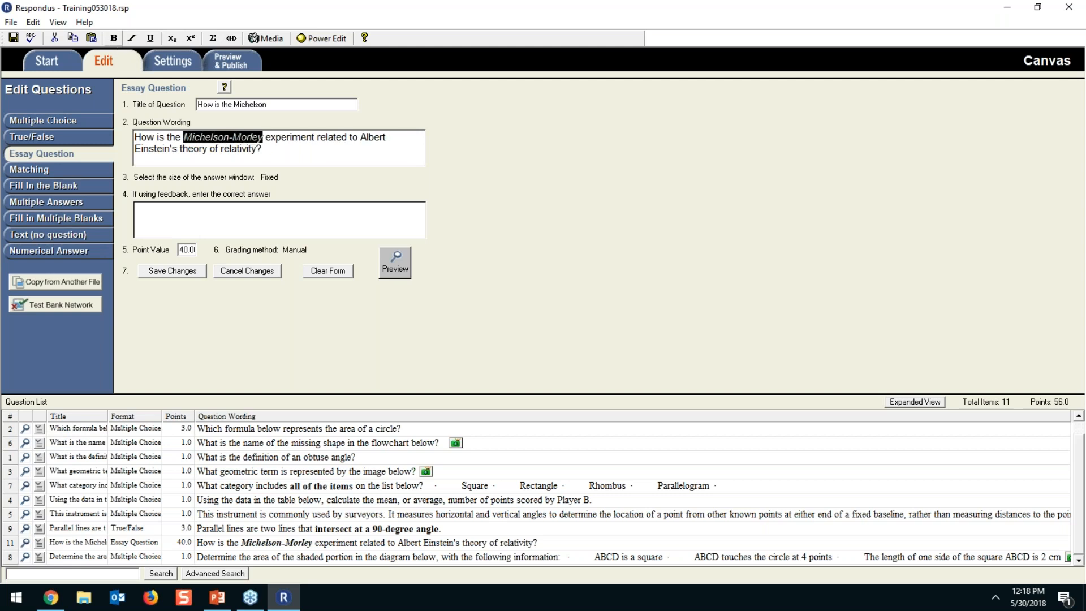
click(133, 40)
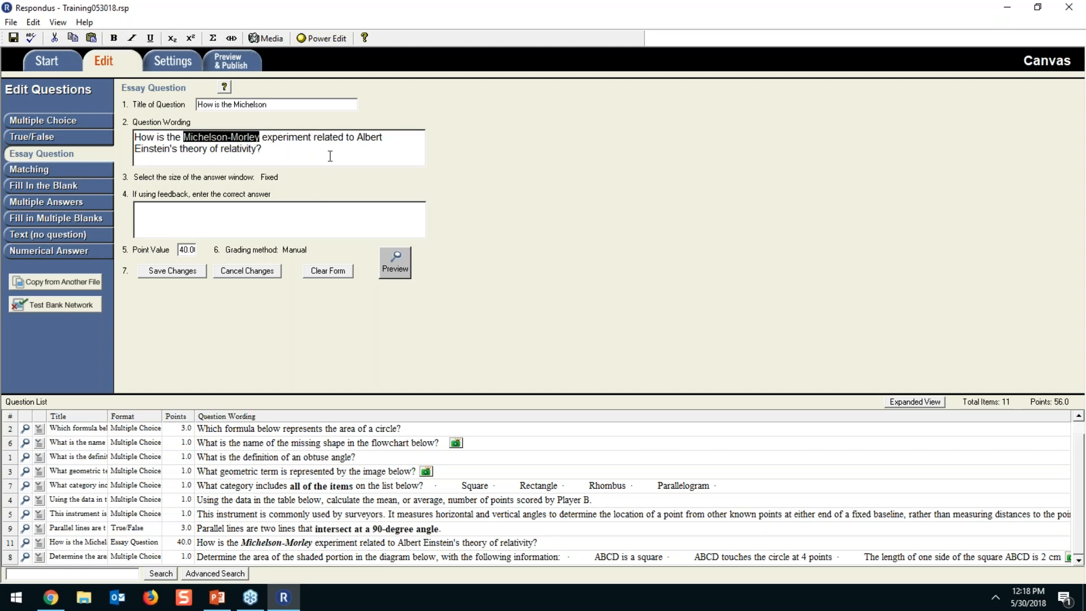
click(328, 157)
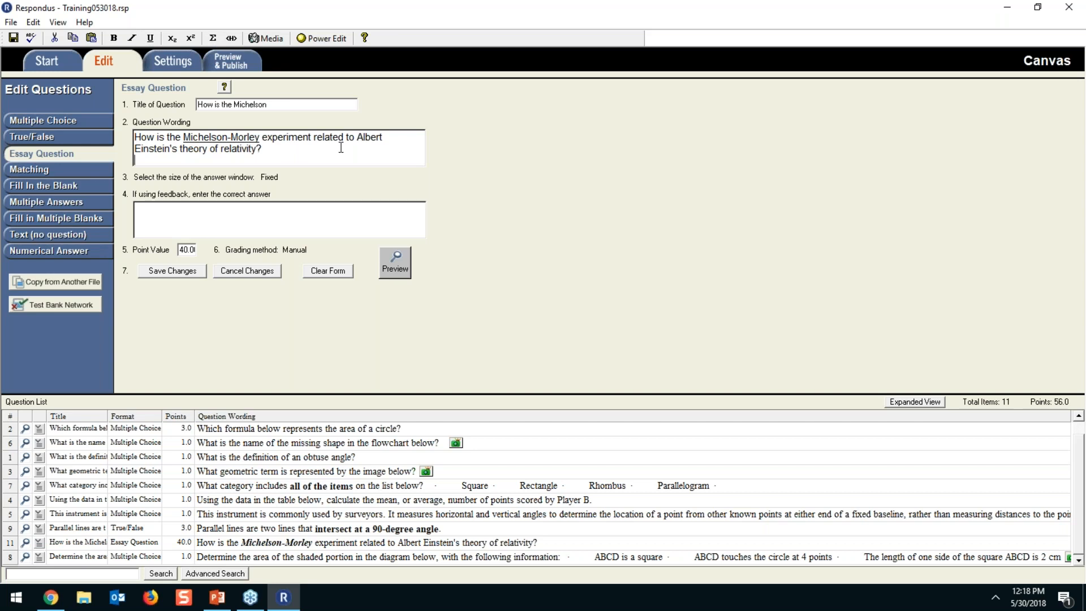
- Start adding an image from the computer to the question wording and choose europe.jpg from the Demo Content folder
click(263, 38)
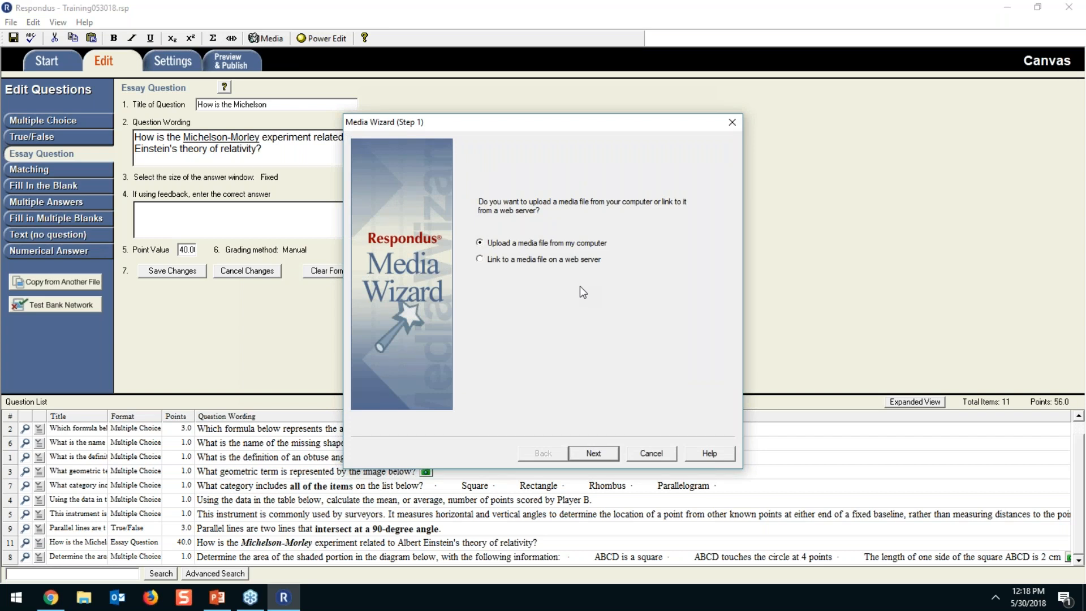
click(591, 456)
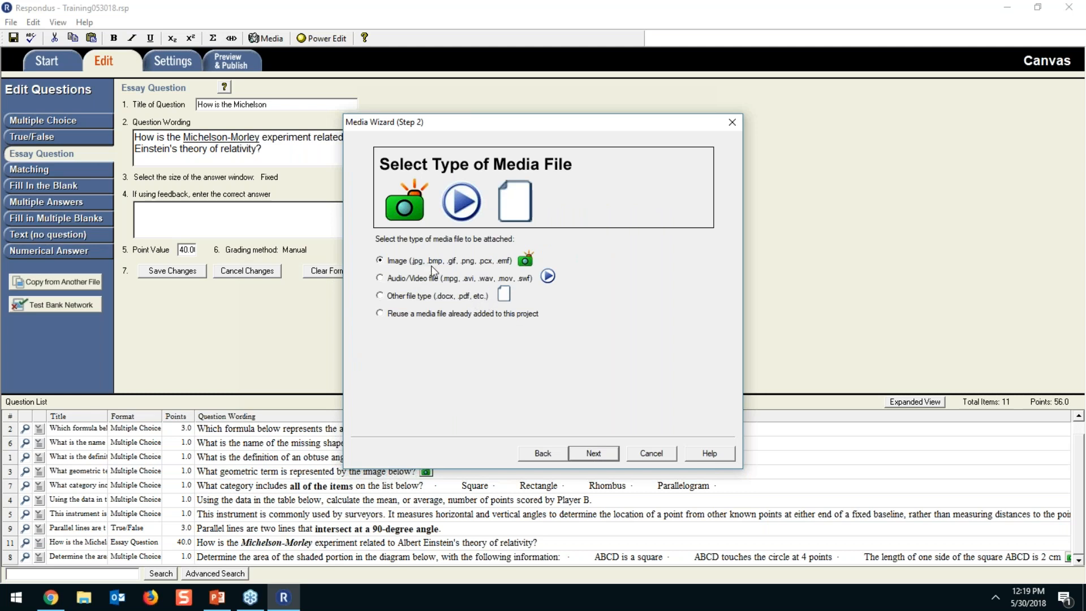
click(606, 452)
click(631, 271)
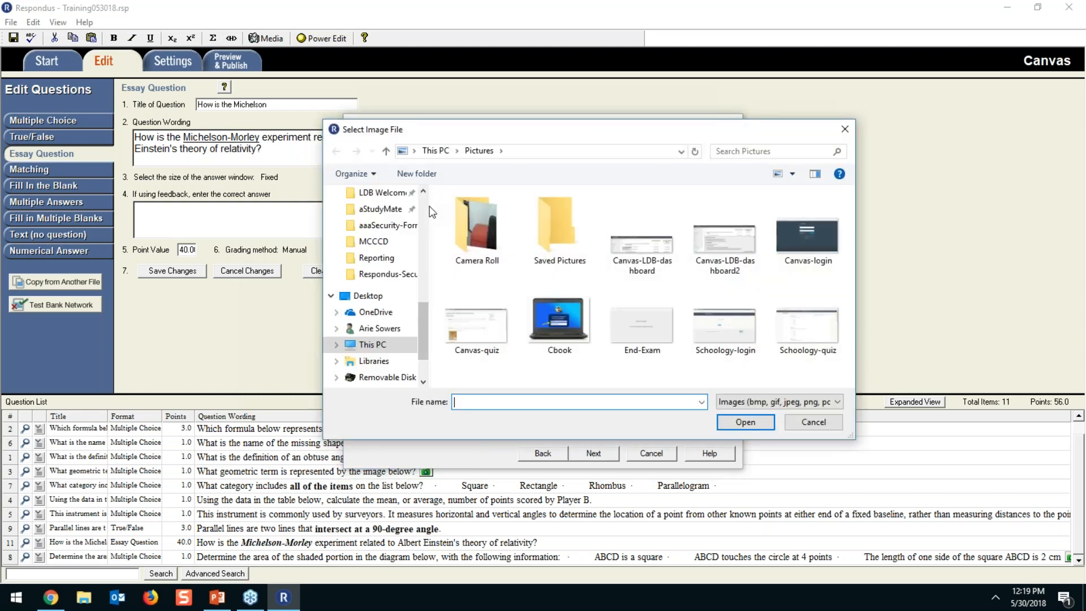
click(383, 241)
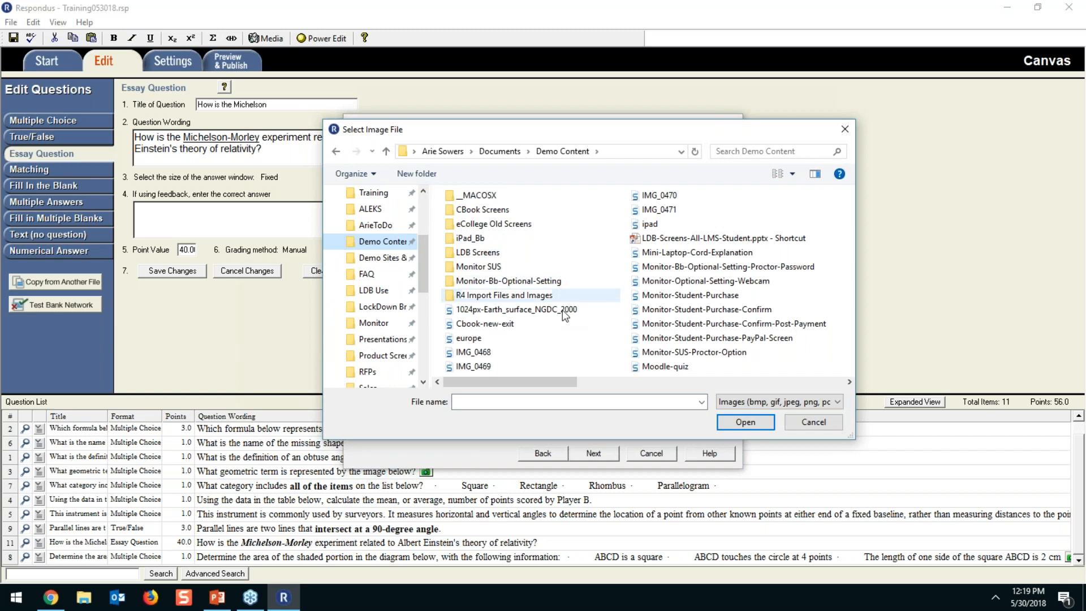
double_click(577, 339)
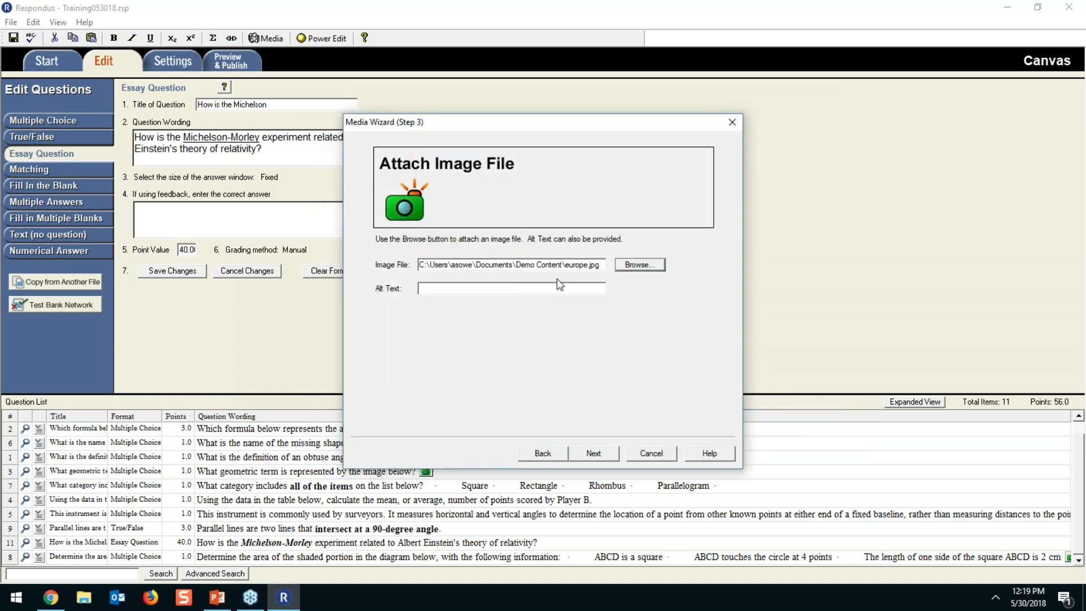
- Give the image the alt text "Europe", scale it to 80%, and finish attaching it
click(546, 290)
text(Europoe)
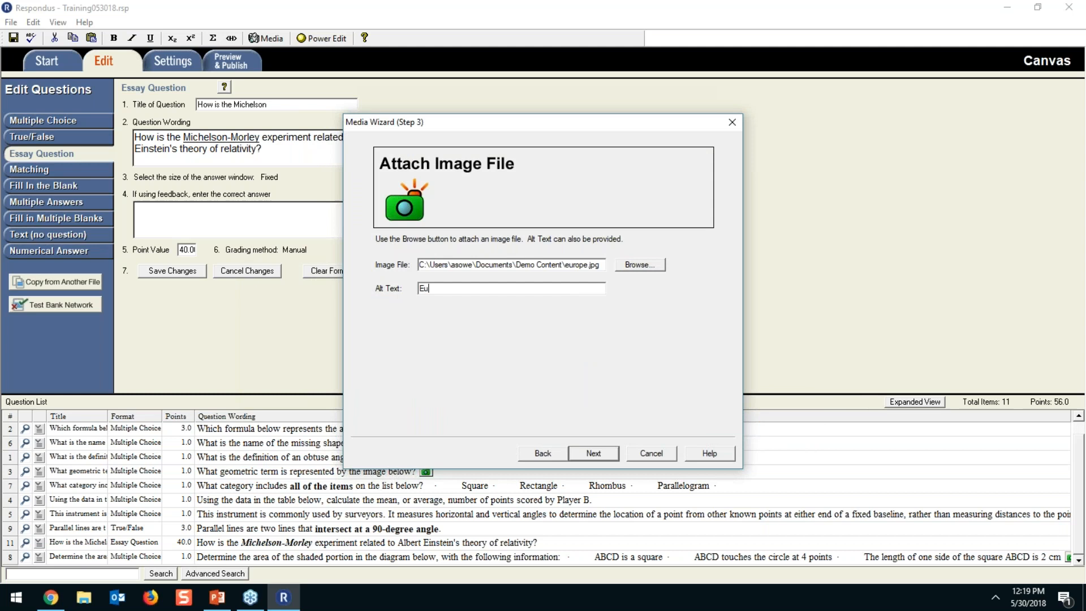
key(BackSpace)
key(BackSpace)
text(e)
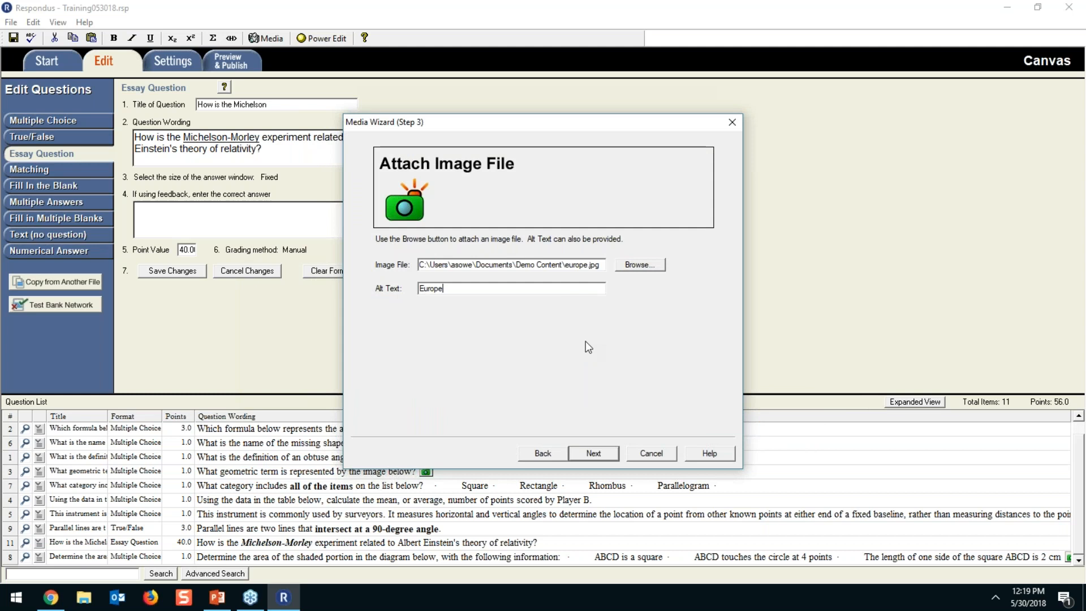
click(594, 451)
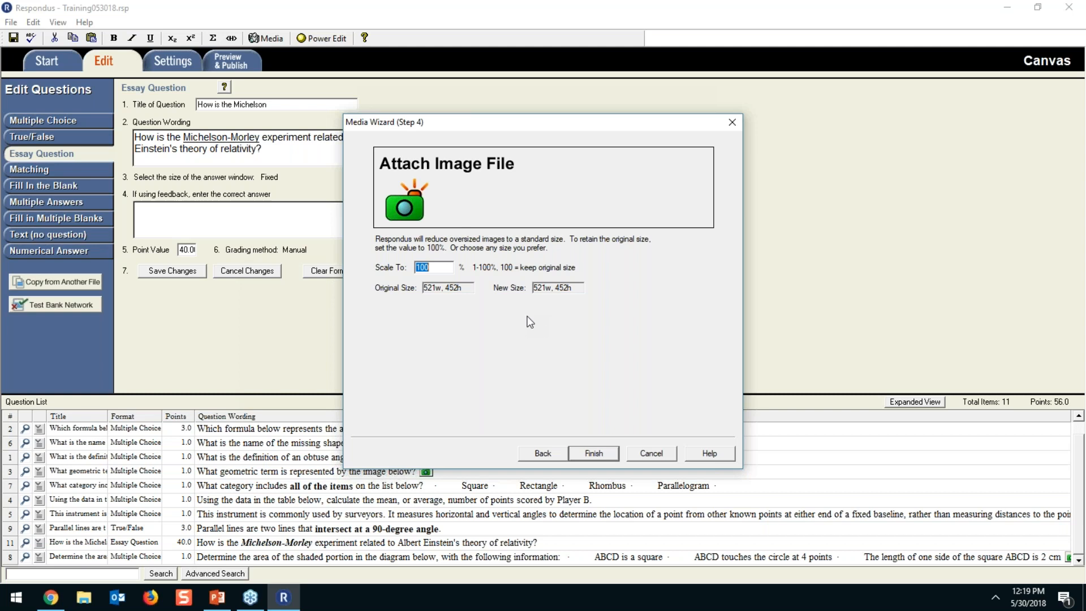
text(80)
click(594, 454)
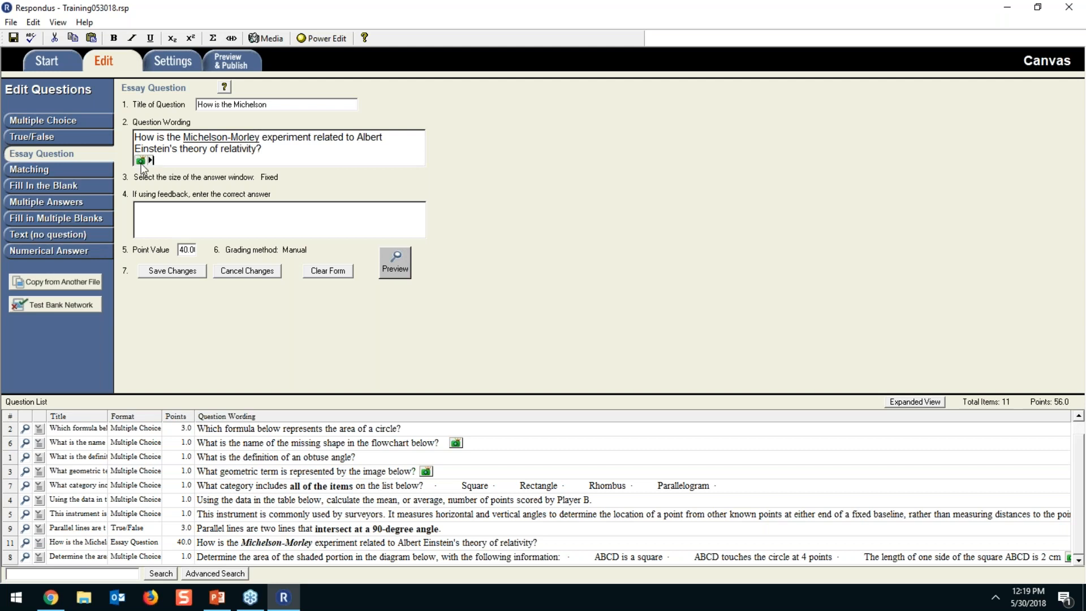
- Preview the essay question with its image, and save the changes to the question
click(399, 265)
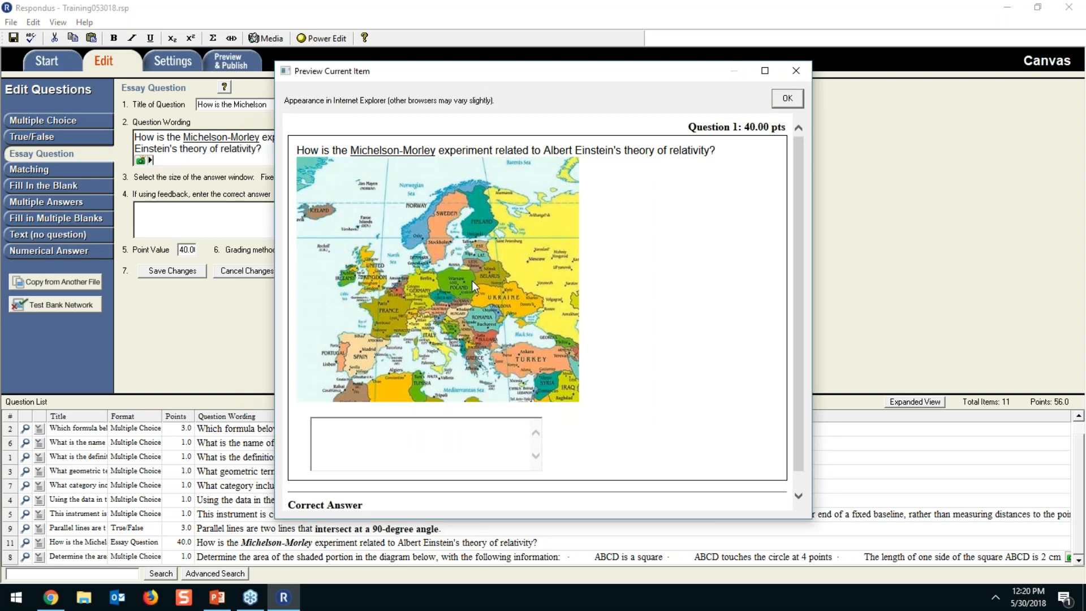
click(780, 99)
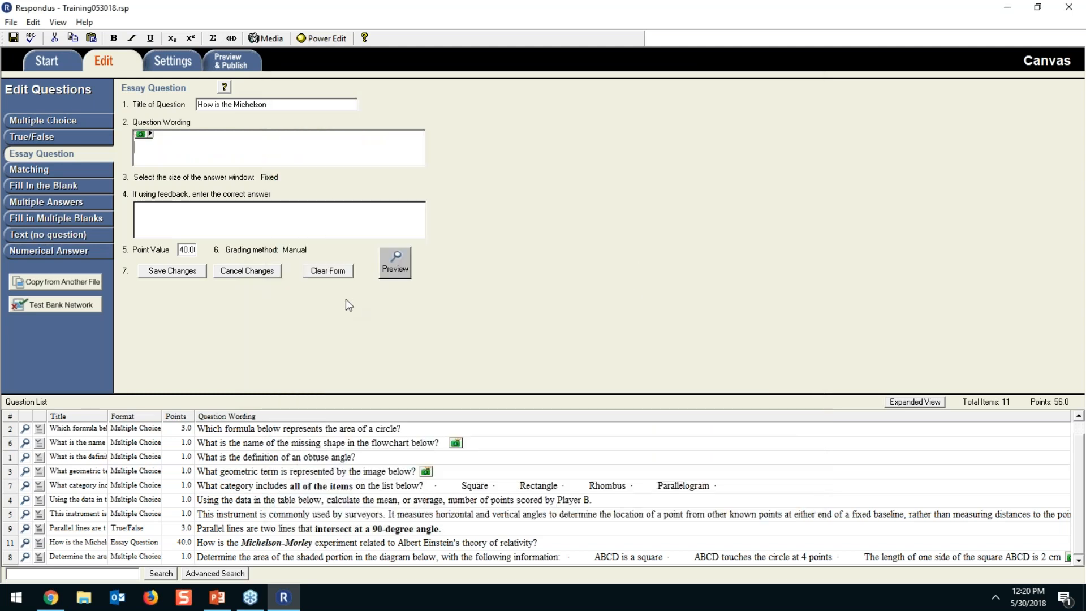
click(173, 271)
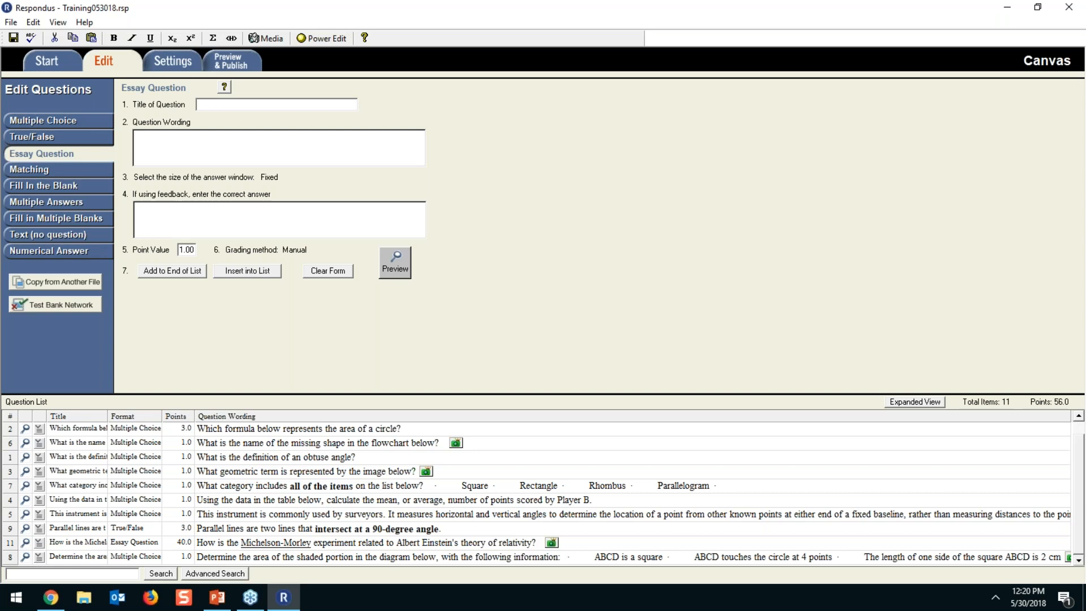
- Open the file "geog mc 2" as the source for copying questions into the current exam
click(95, 285)
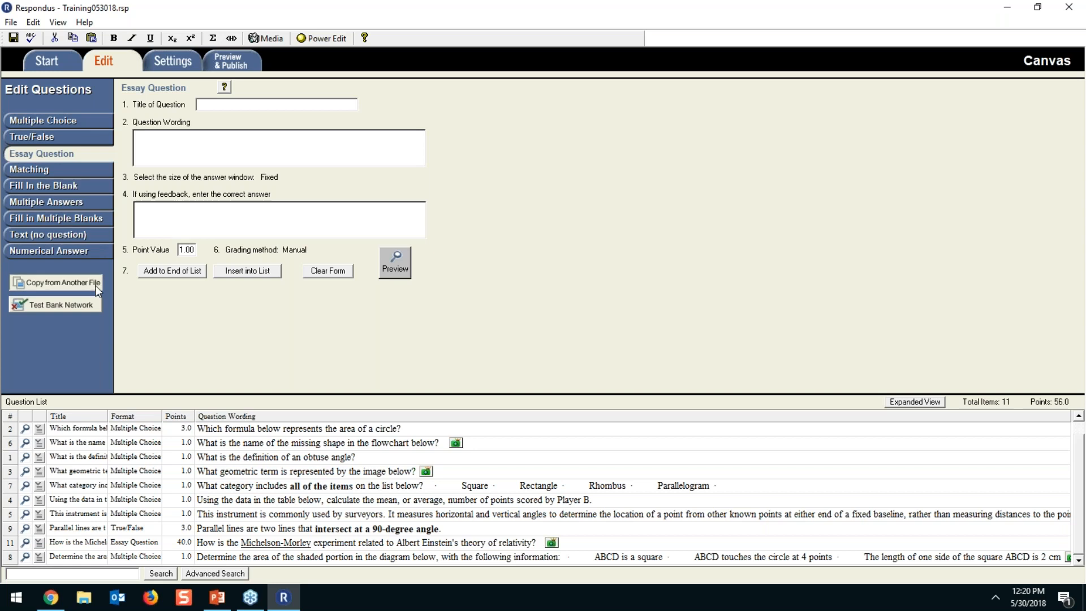
click(394, 299)
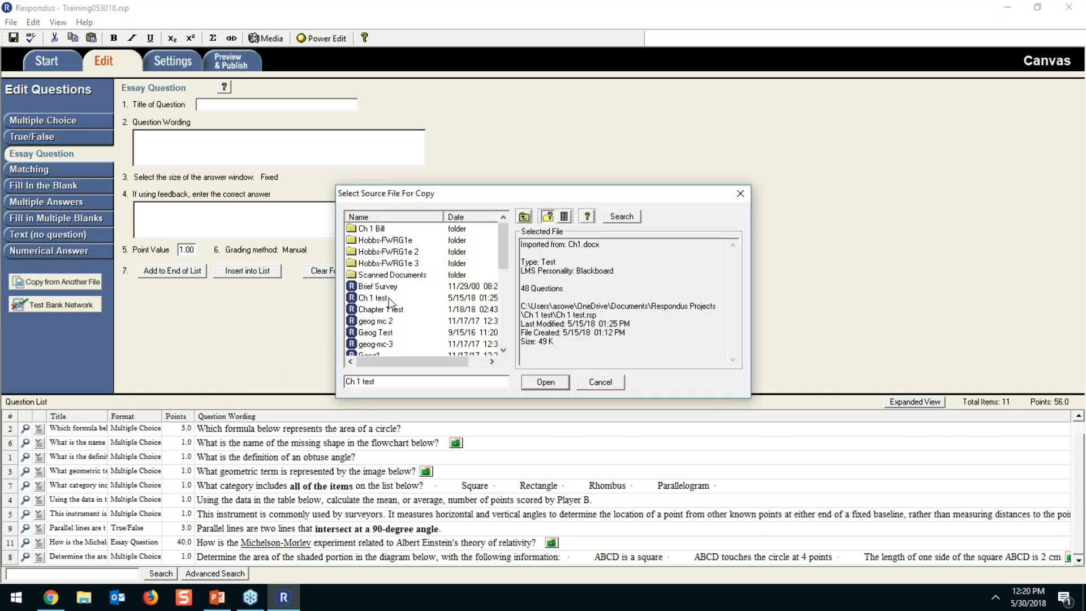
click(390, 288)
click(390, 310)
click(389, 322)
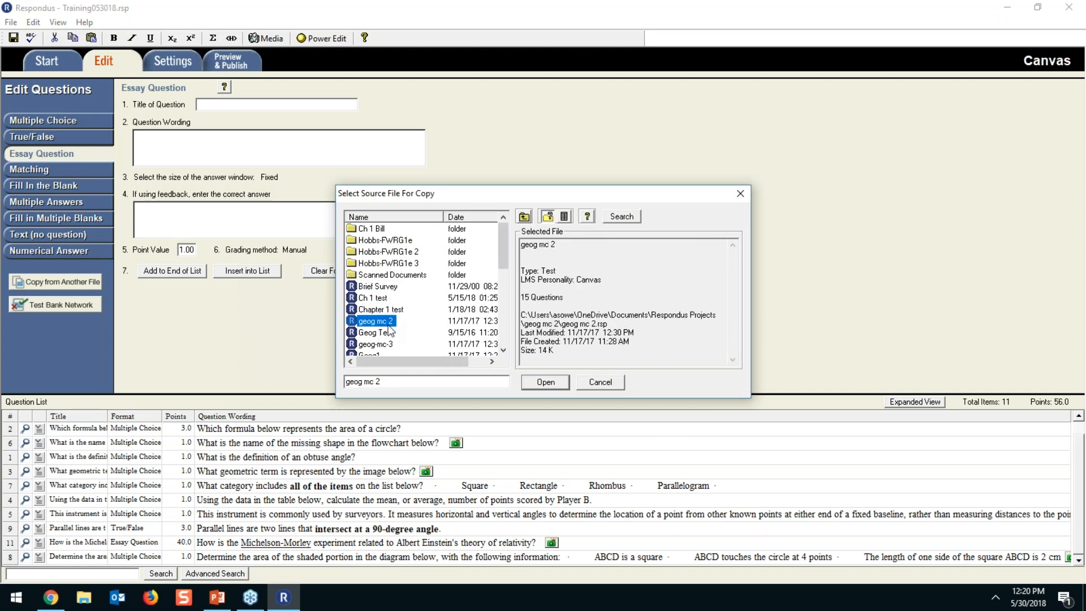
click(543, 381)
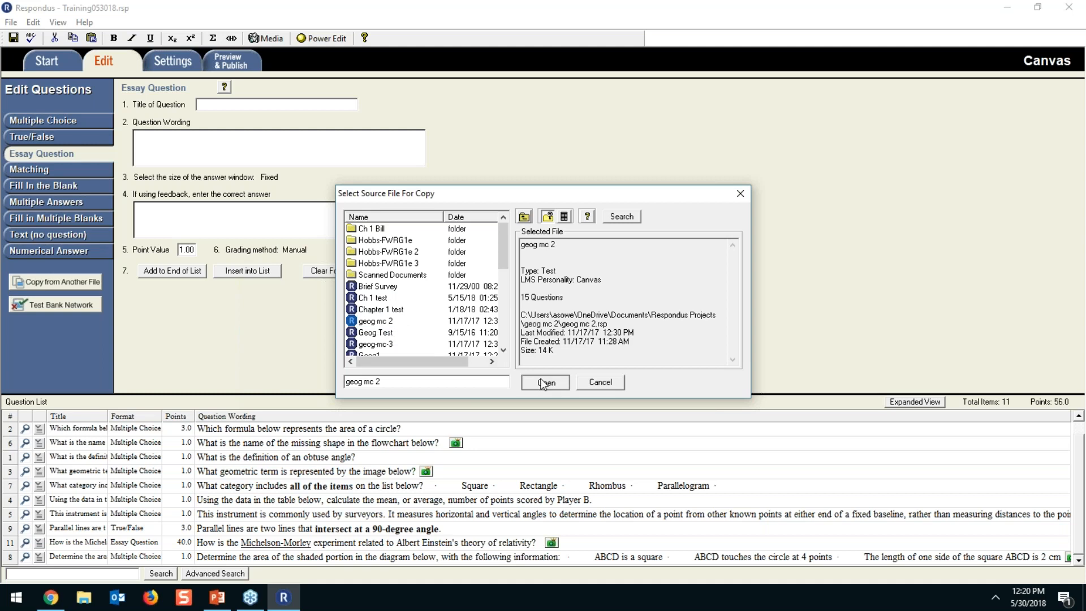
- Select the Camp David Accords and Israel's far south city questions and add them to the end of the list
click(317, 237)
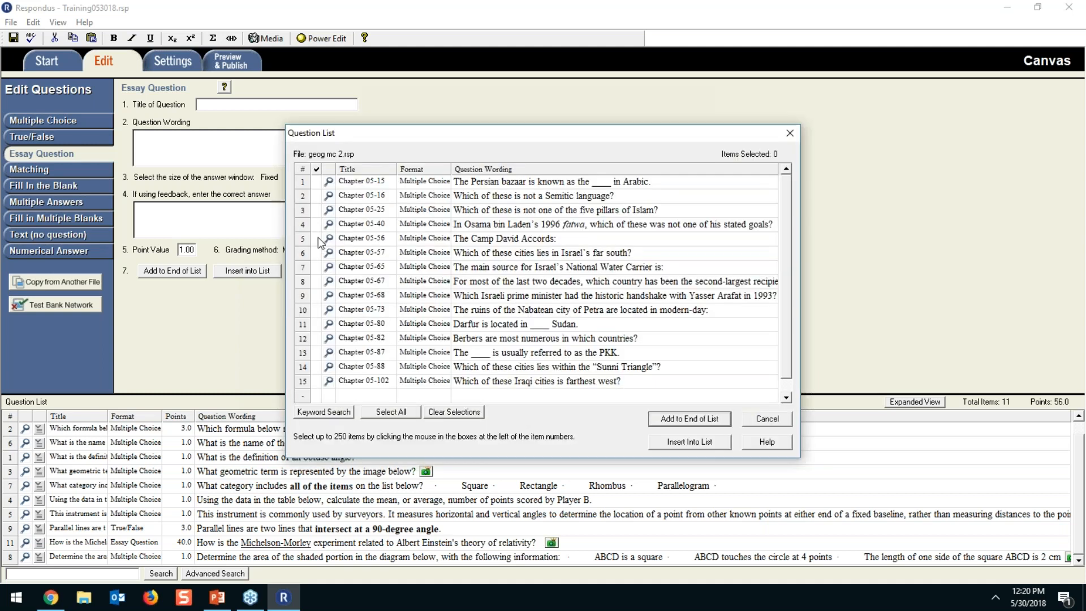
click(317, 253)
click(679, 418)
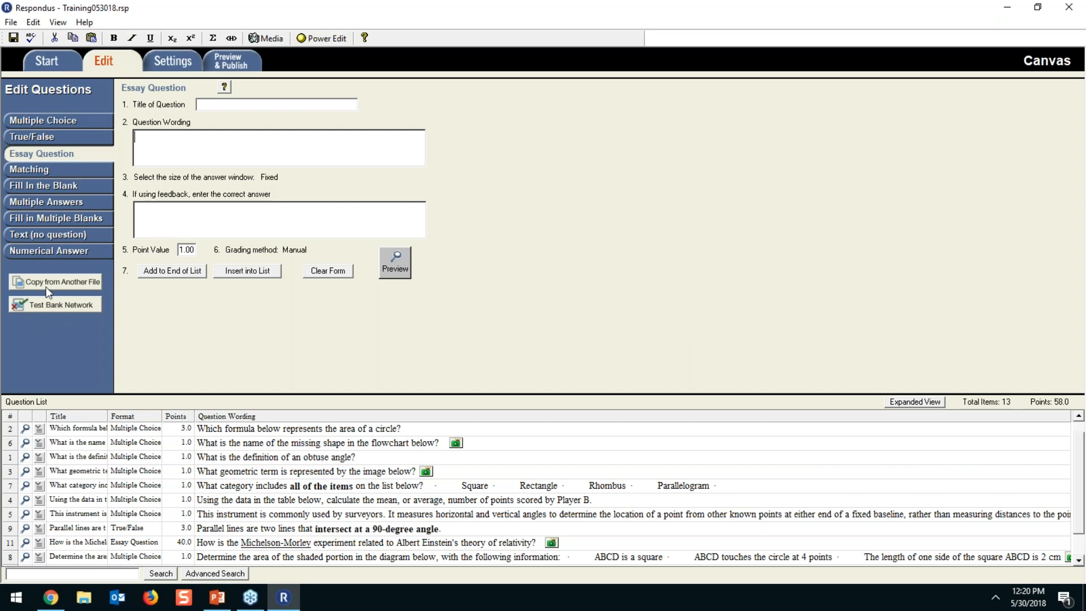
- Review the start page options and the Question Groups settings, and return to a blank multiple-choice question form
click(47, 61)
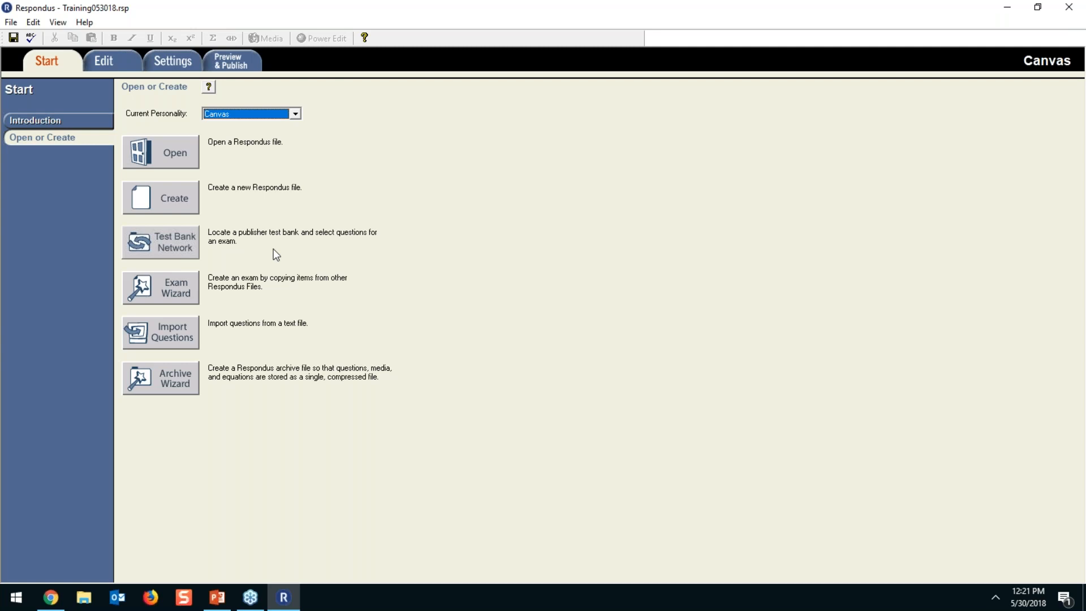
click(129, 67)
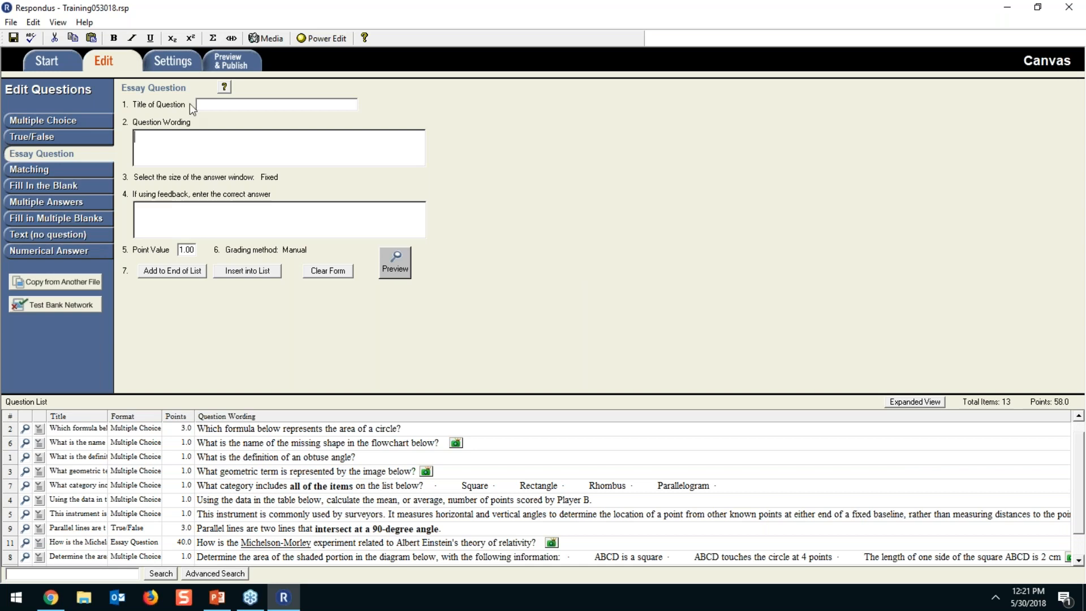
click(192, 63)
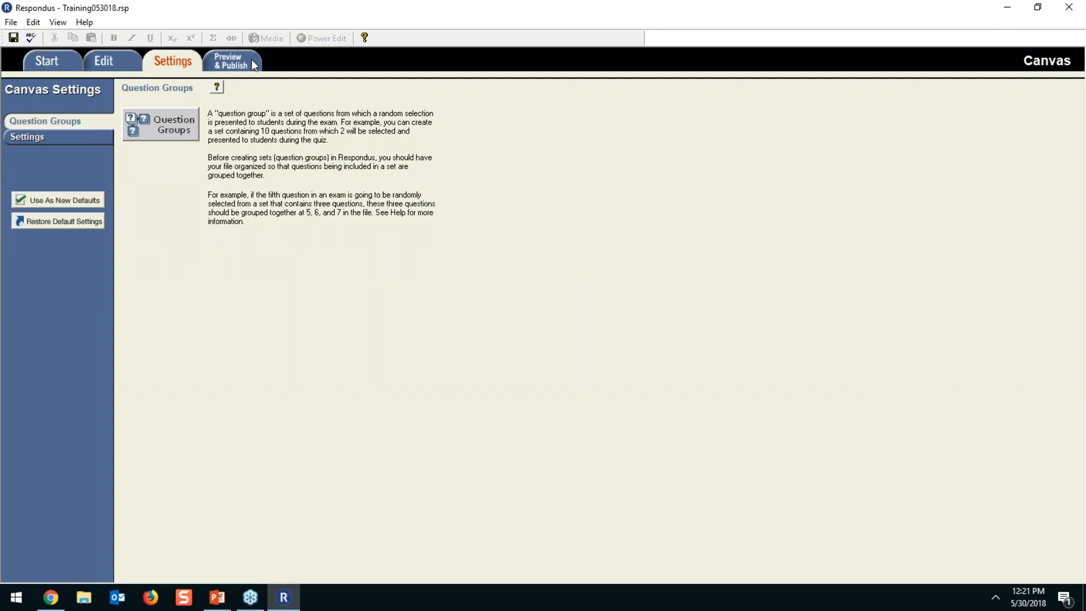
click(104, 66)
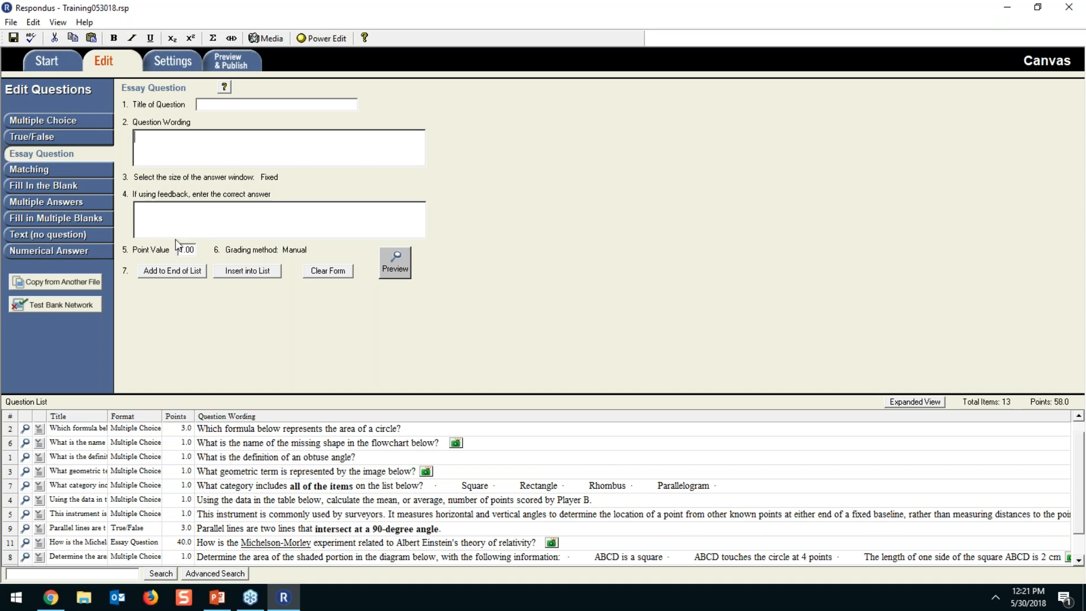
click(67, 120)
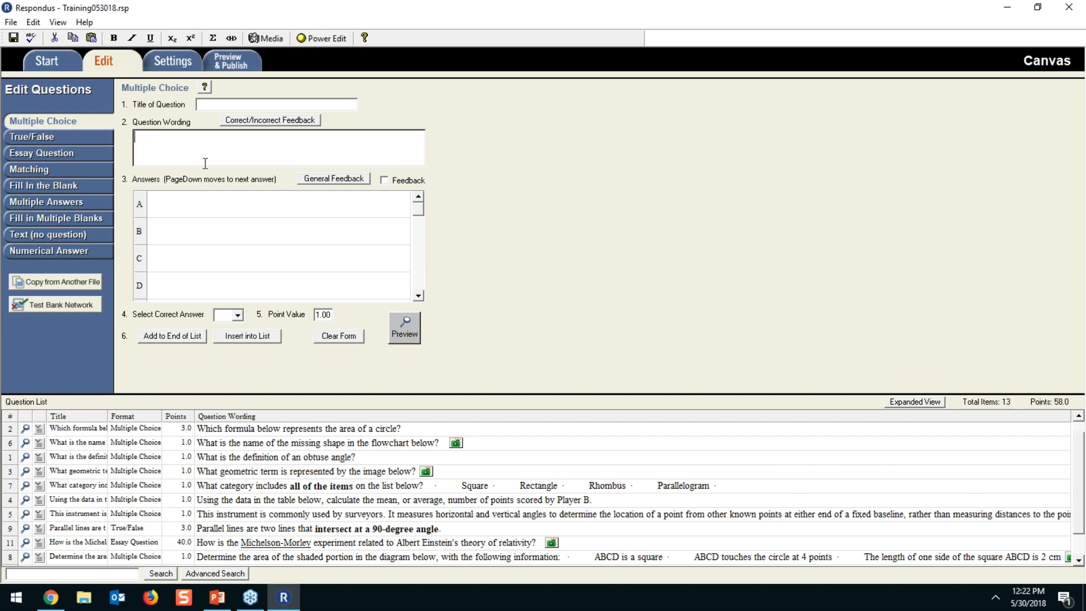
- Launch the Test Bank Network from the start page and open its online search for publisher test banks
click(50, 61)
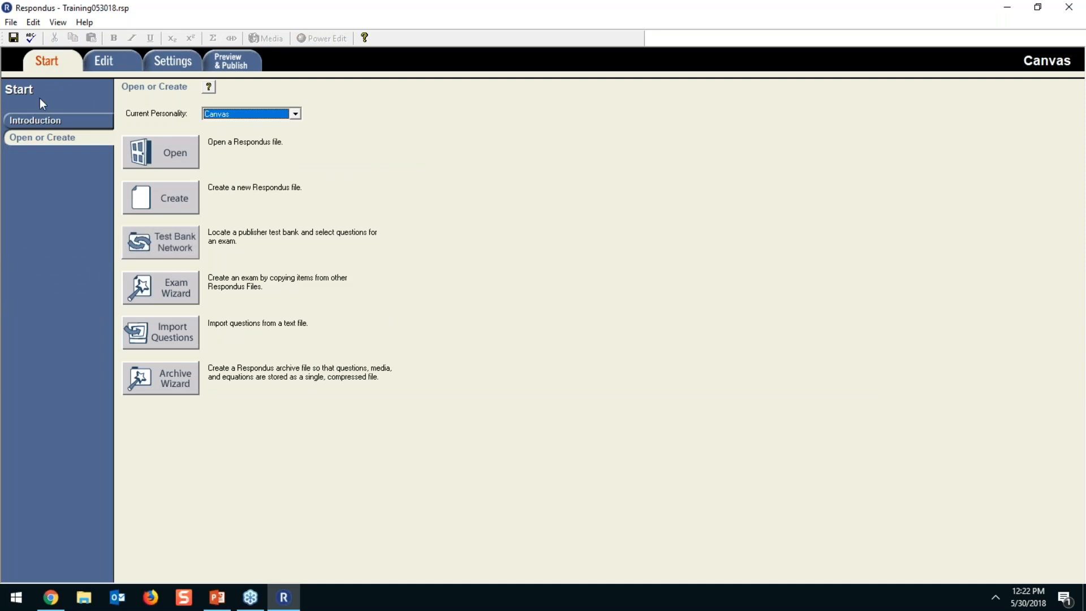
click(160, 250)
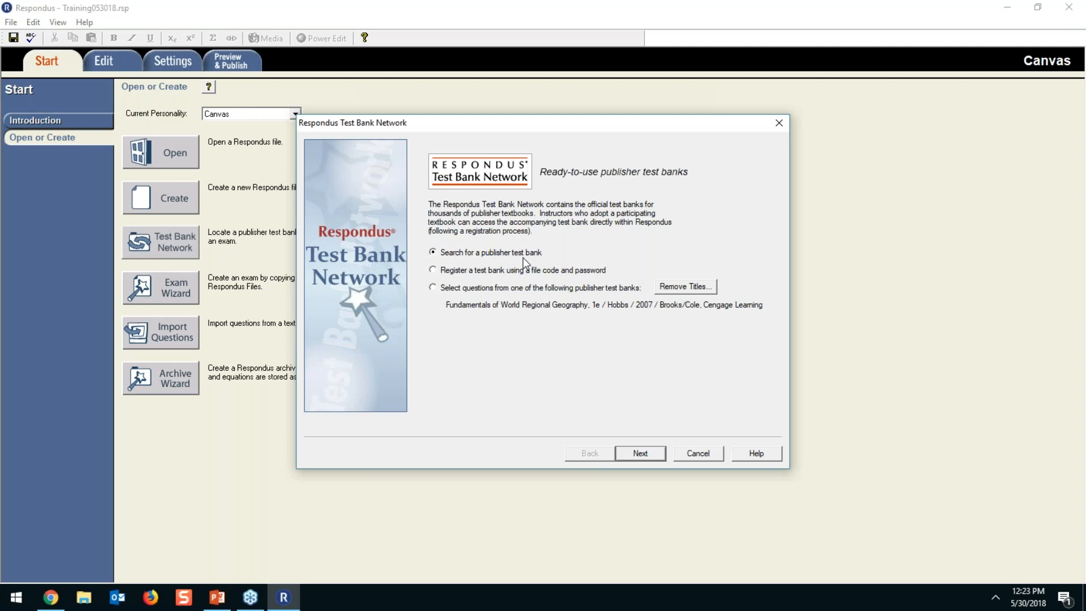
click(627, 458)
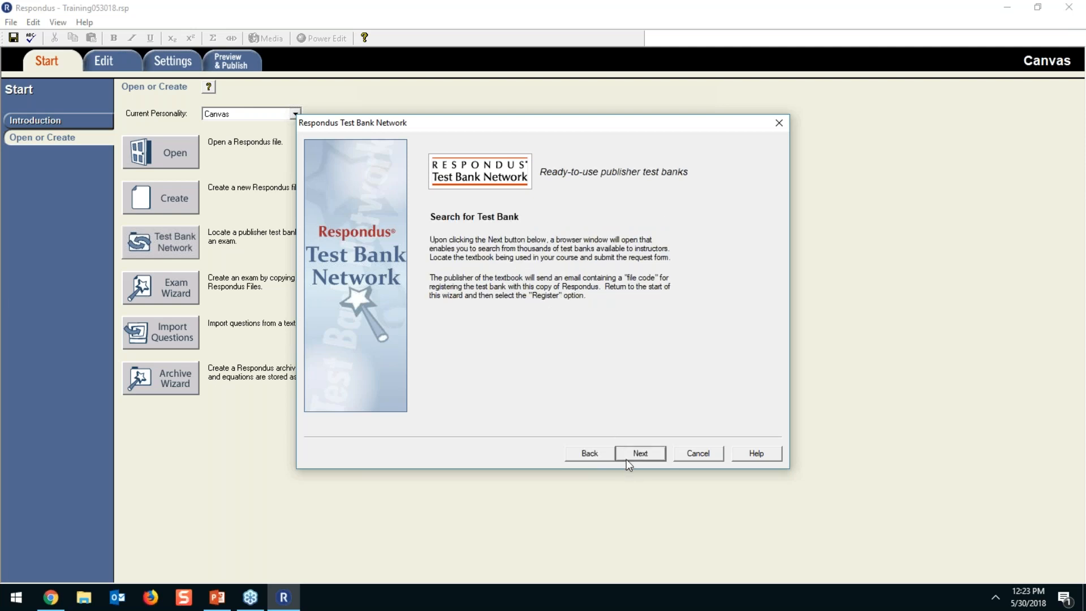
click(627, 458)
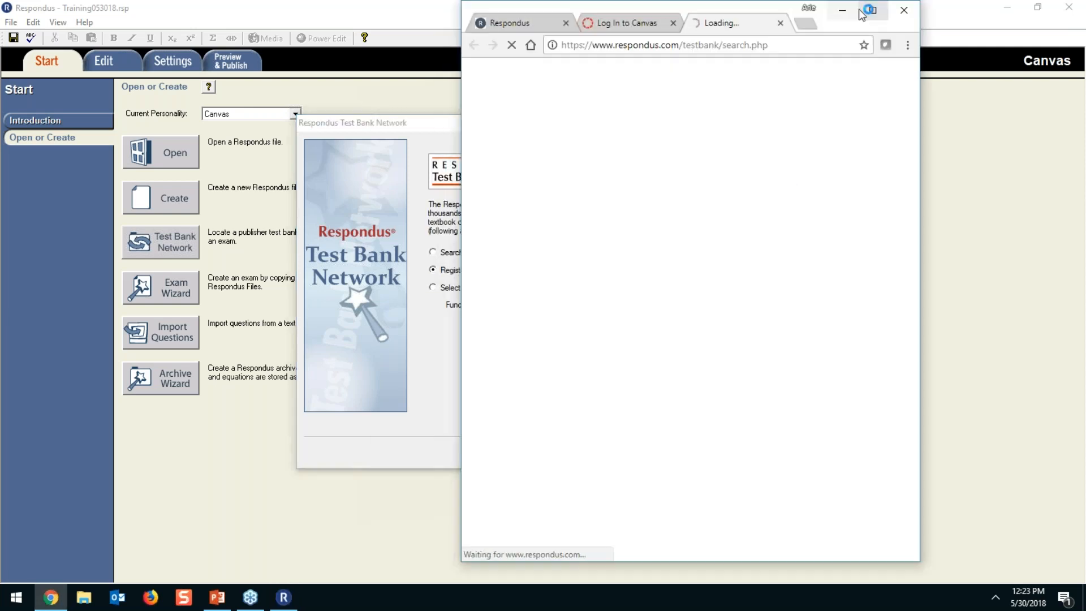
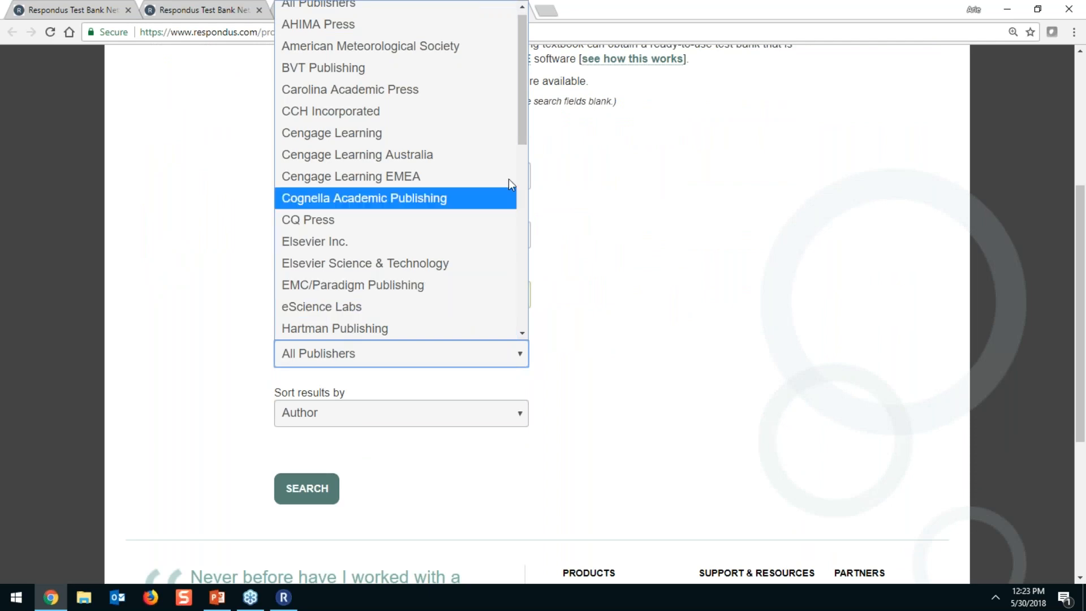
- Search the Test Bank Network for geography test banks published by Cengage Learning, after browsing the other publishers
click(508, 132)
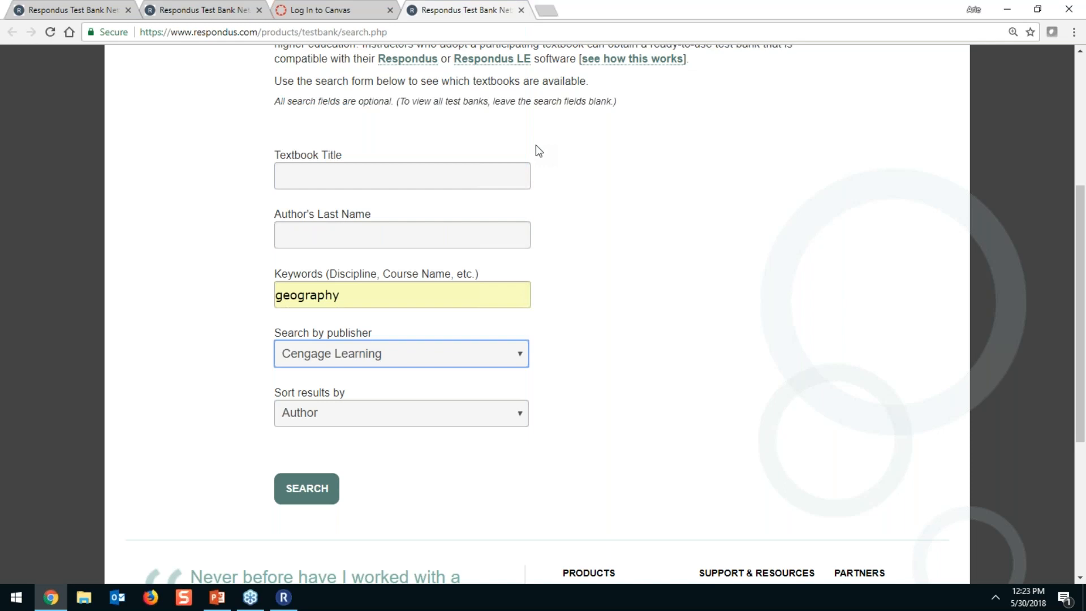
click(518, 354)
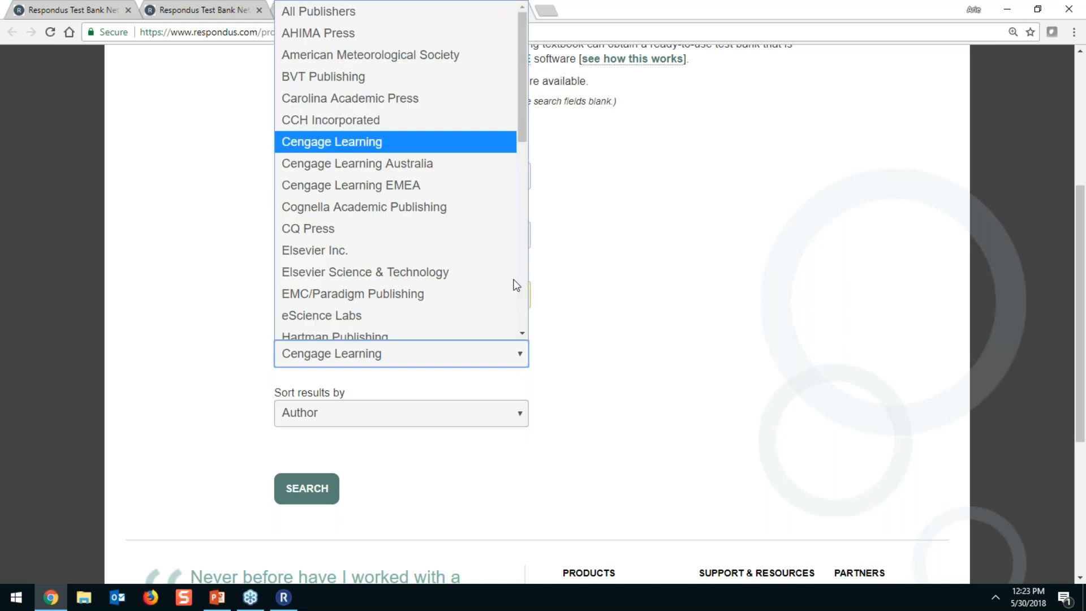
scroll(516, 284, down, 5)
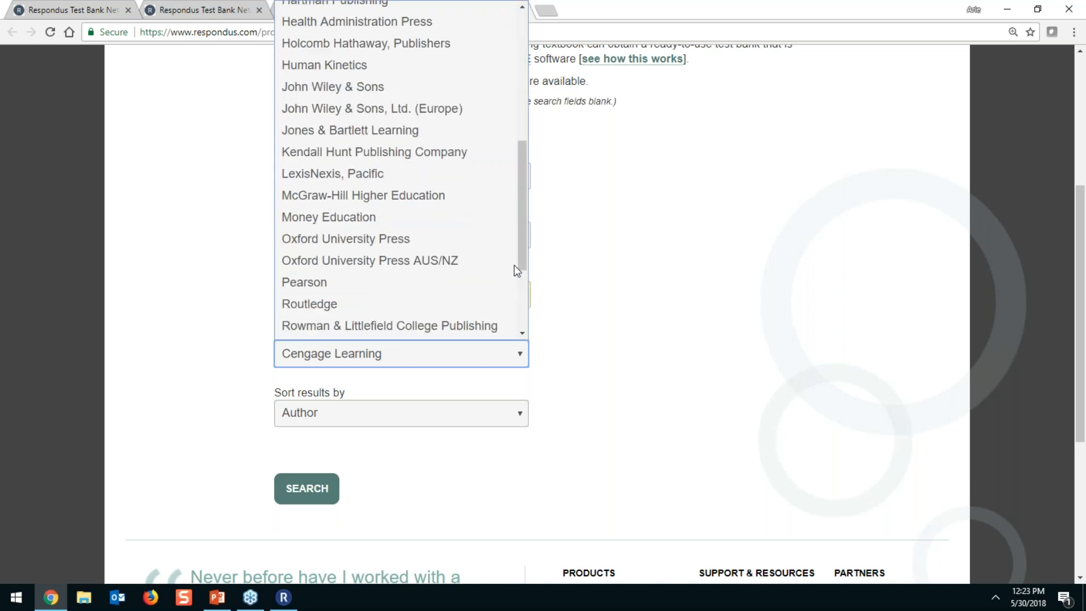
click(315, 451)
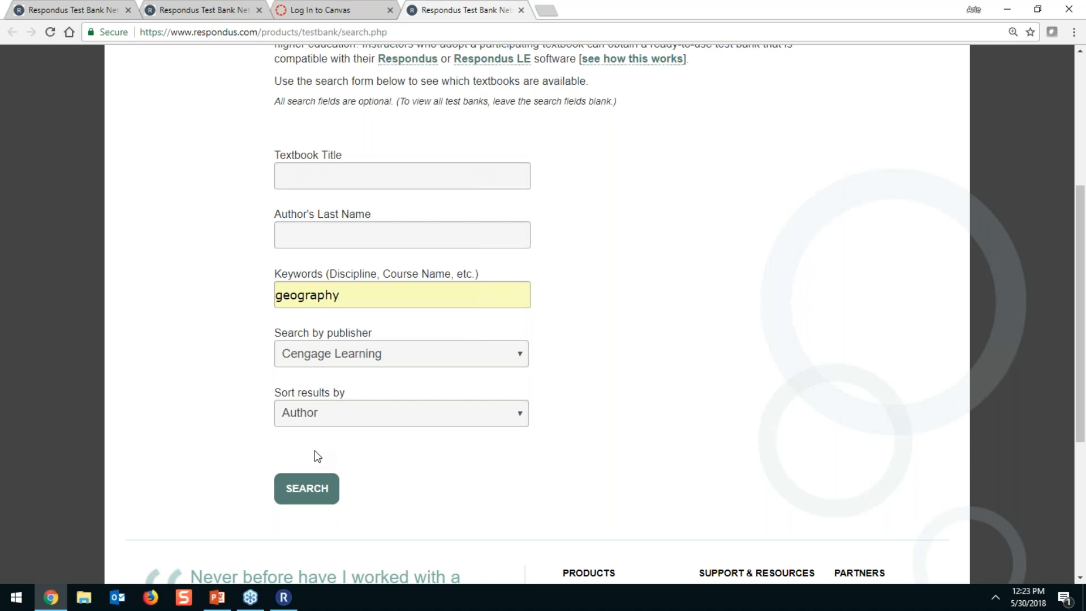
click(307, 488)
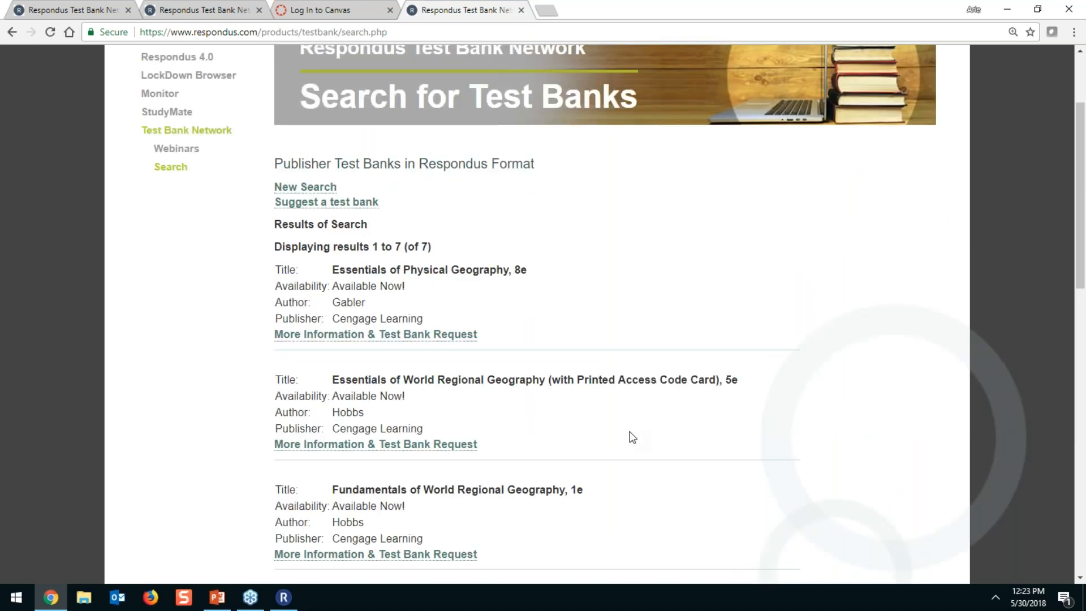
- Open the information and test bank request page for Essentials of Physical Geography, 8e, and check its edition
scroll(633, 437, down, 1)
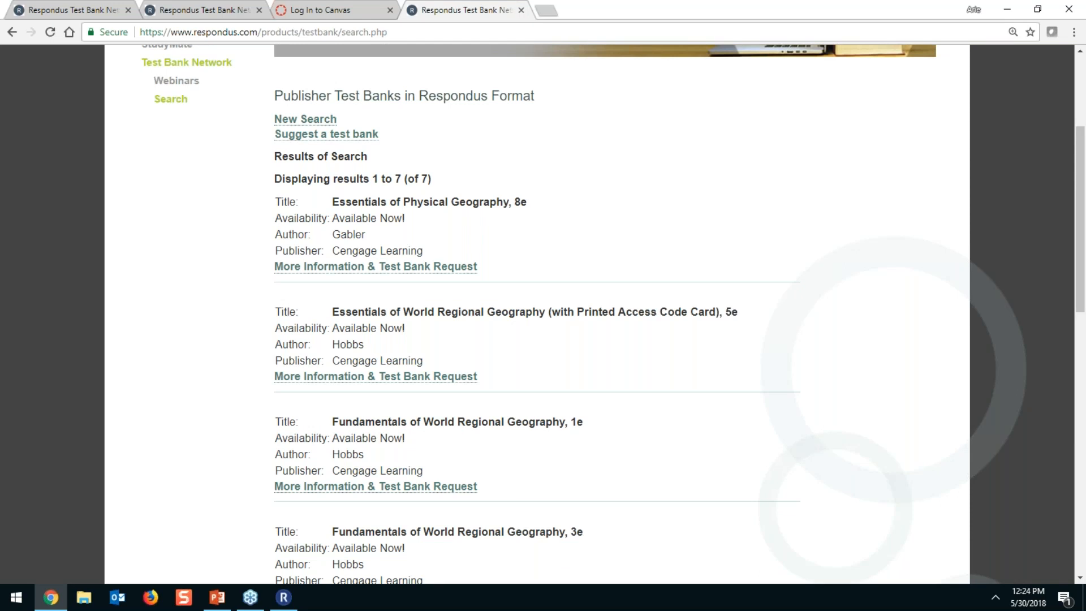
click(421, 270)
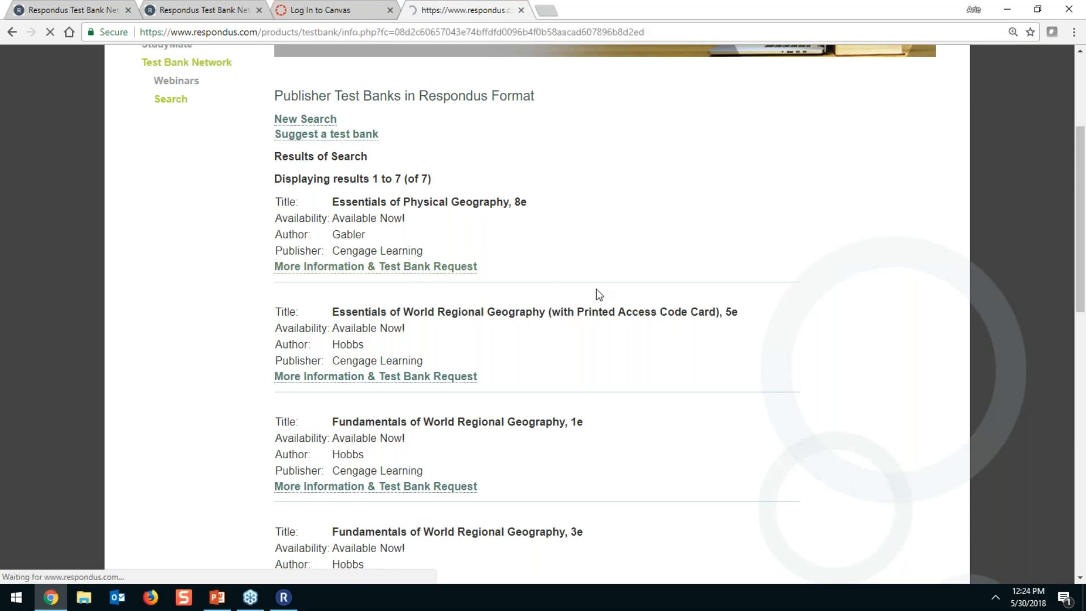
scroll(623, 316, down, 1)
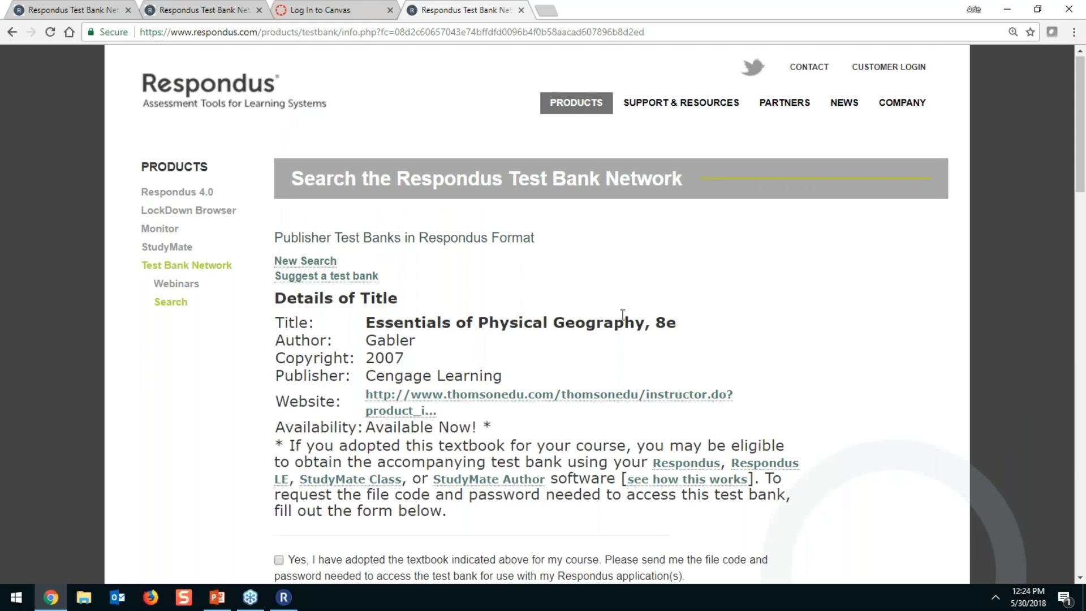
double_click(665, 255)
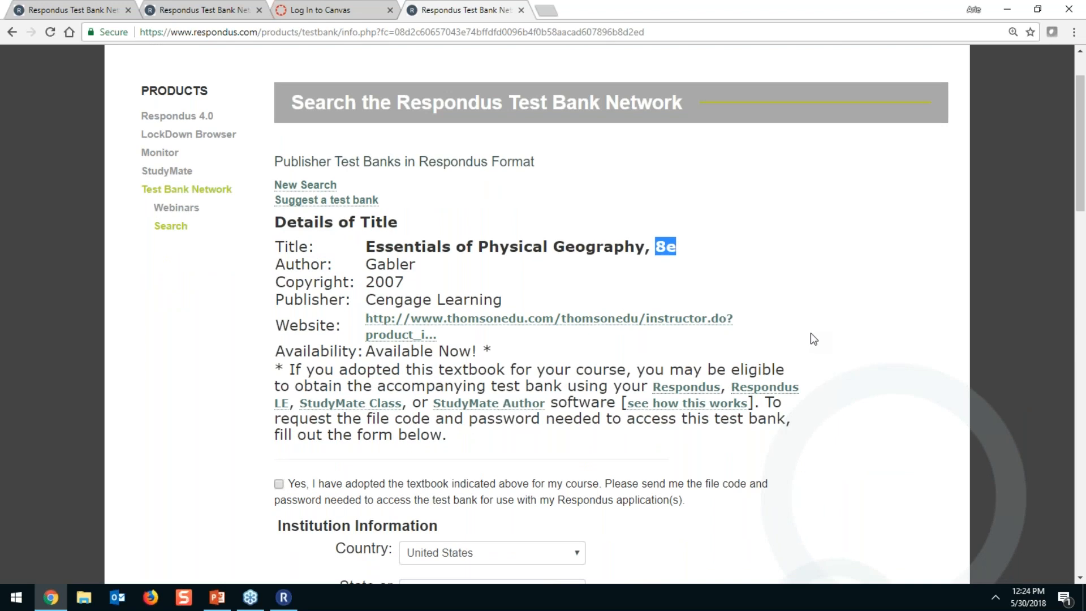
- Examine the test bank request form, including its adoption statement, institution, contact and course fields, and the publisher verification note
scroll(811, 334, down, 3)
scroll(810, 334, down, 4)
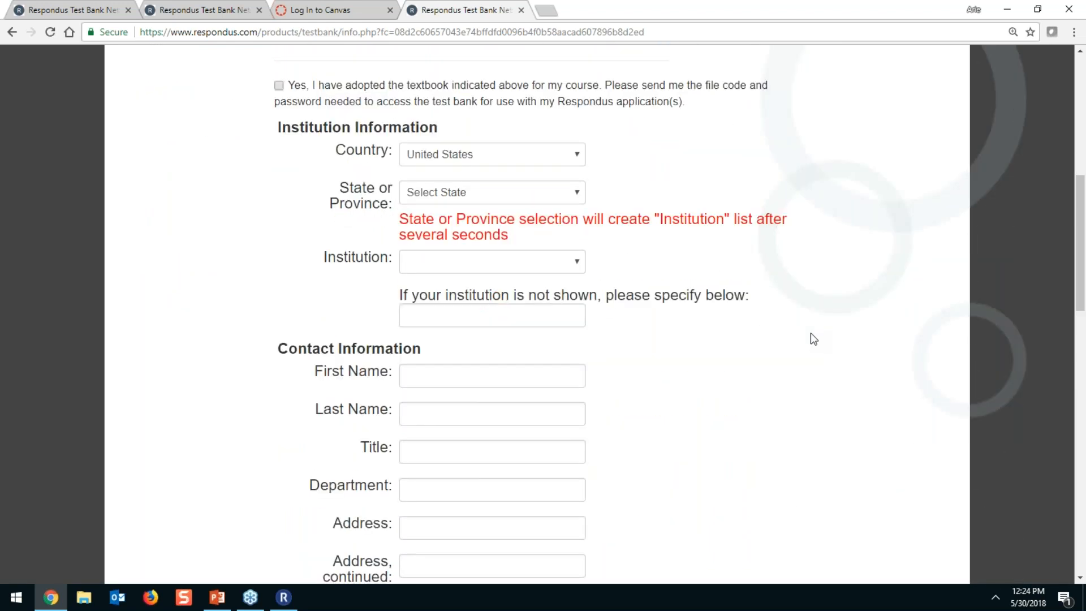
scroll(814, 338, up, 7)
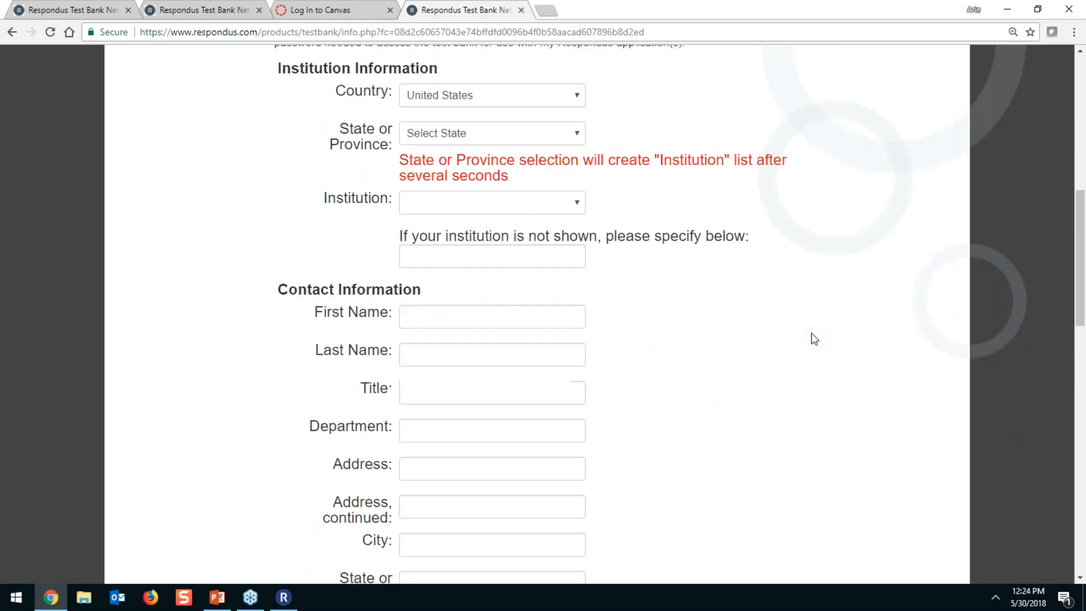
right_click(812, 338)
click(695, 282)
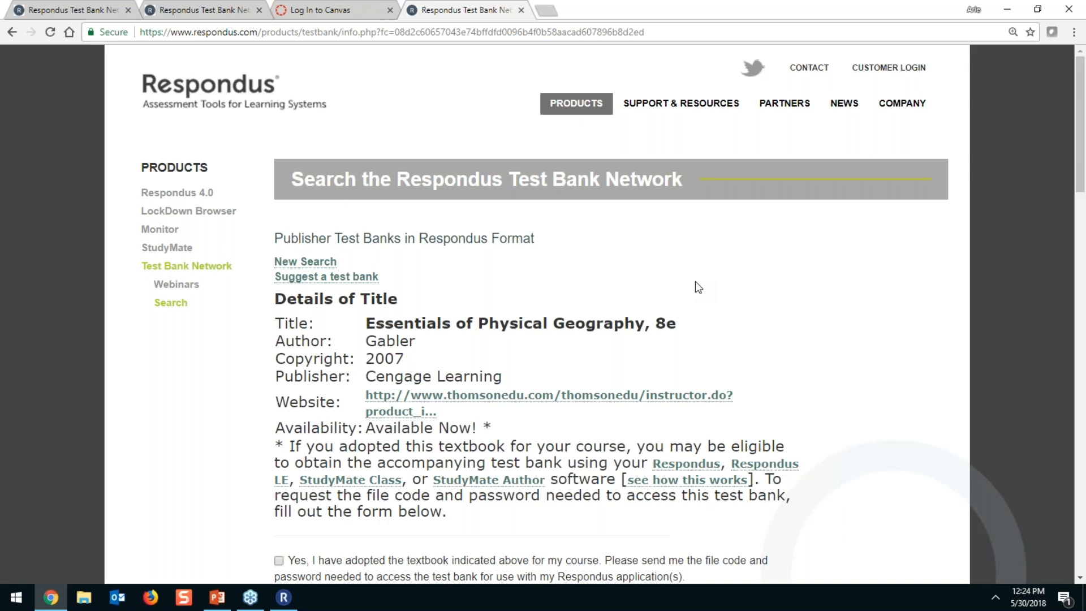
scroll(700, 288, down, 1)
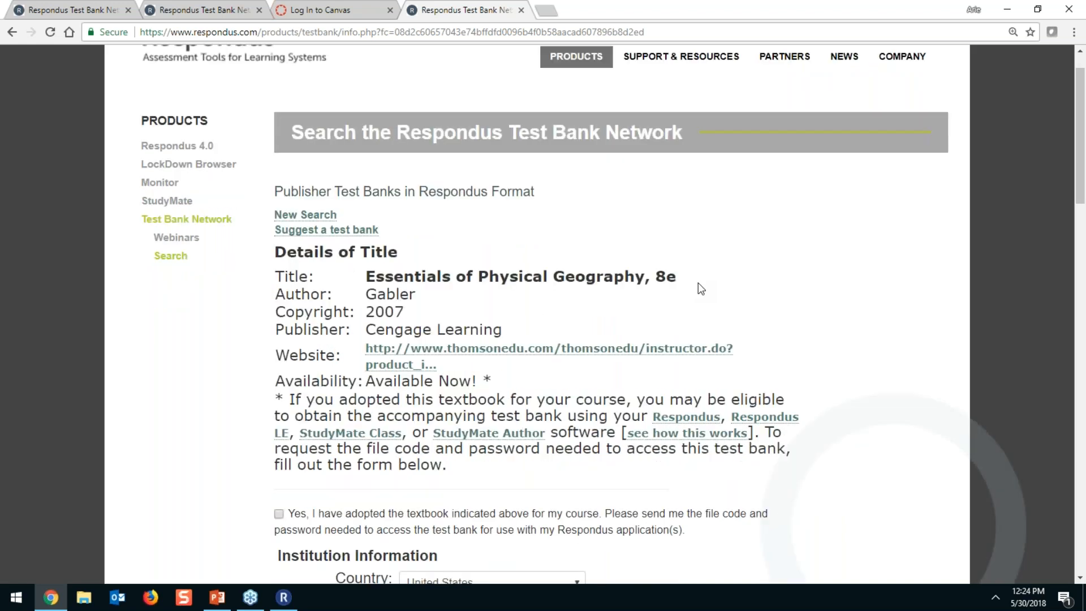
scroll(701, 287, down, 10)
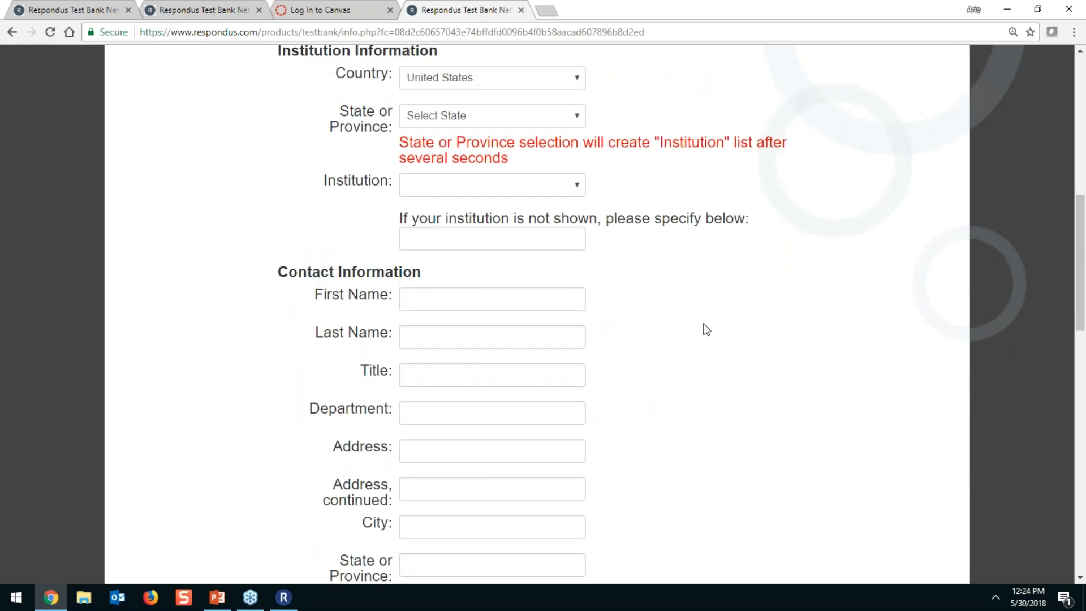
scroll(707, 329, down, 9)
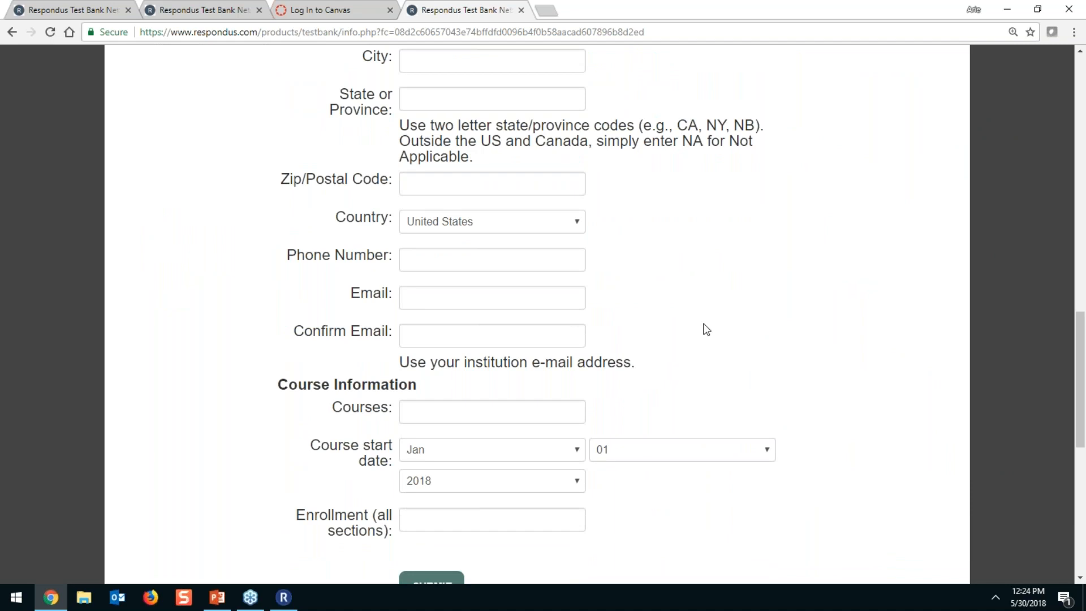
scroll(707, 329, up, 9)
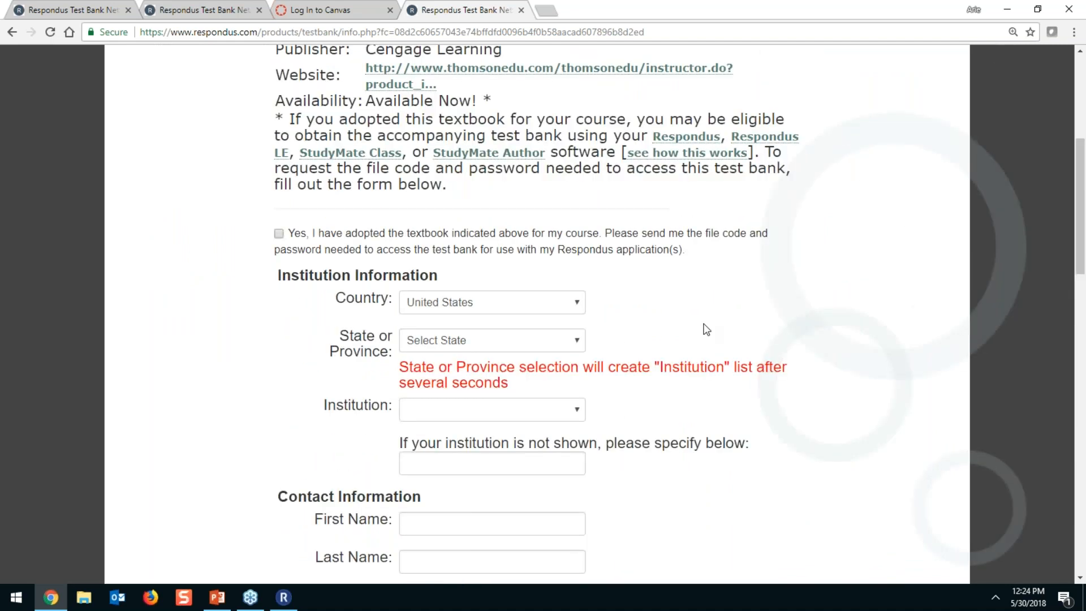
scroll(706, 329, up, 6)
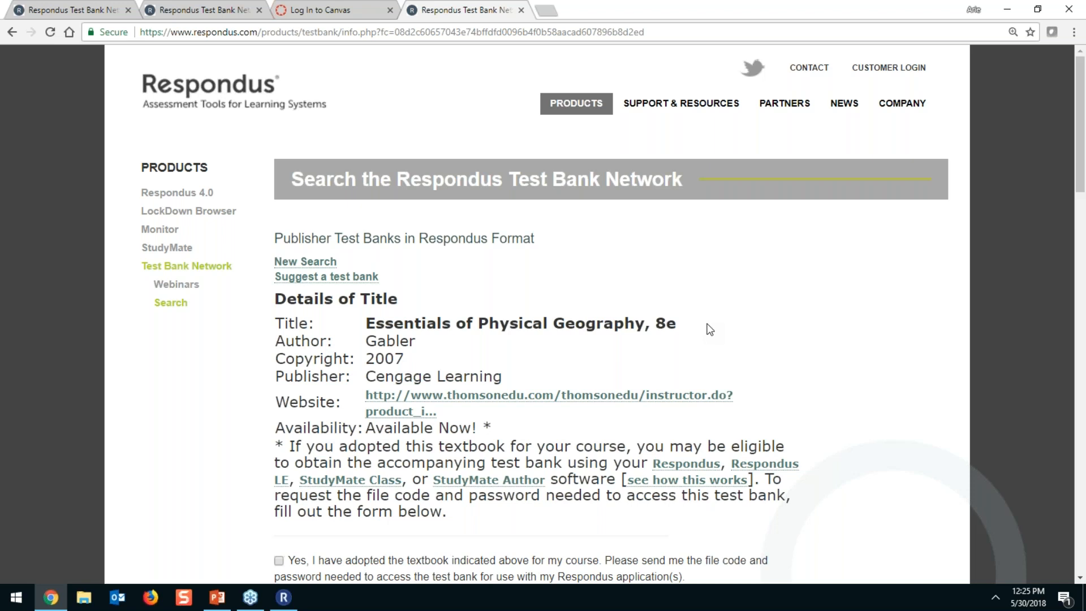
scroll(708, 327, down, 15)
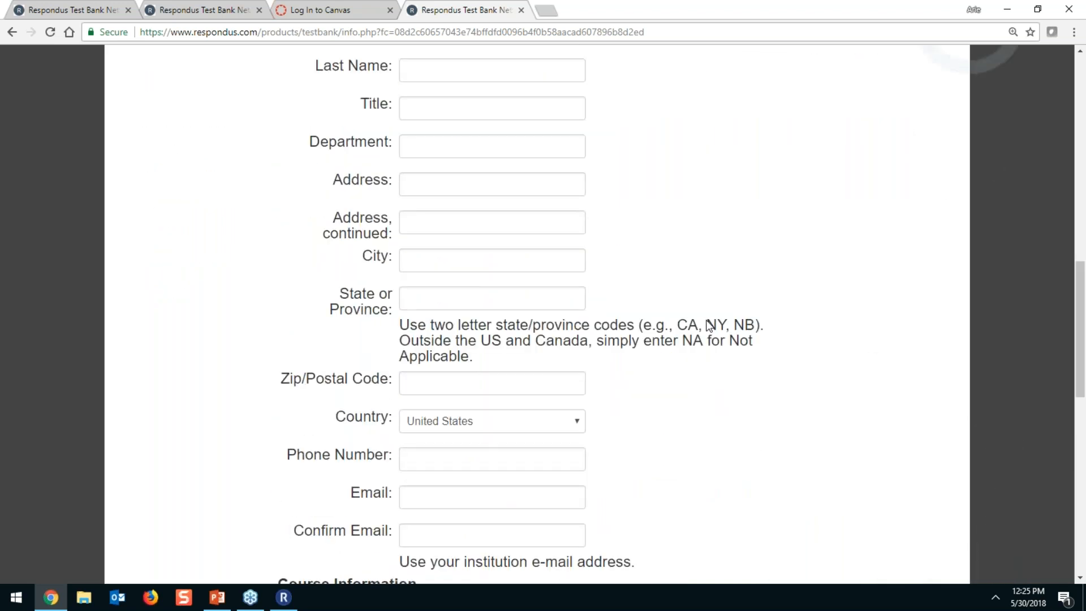
scroll(709, 327, down, 10)
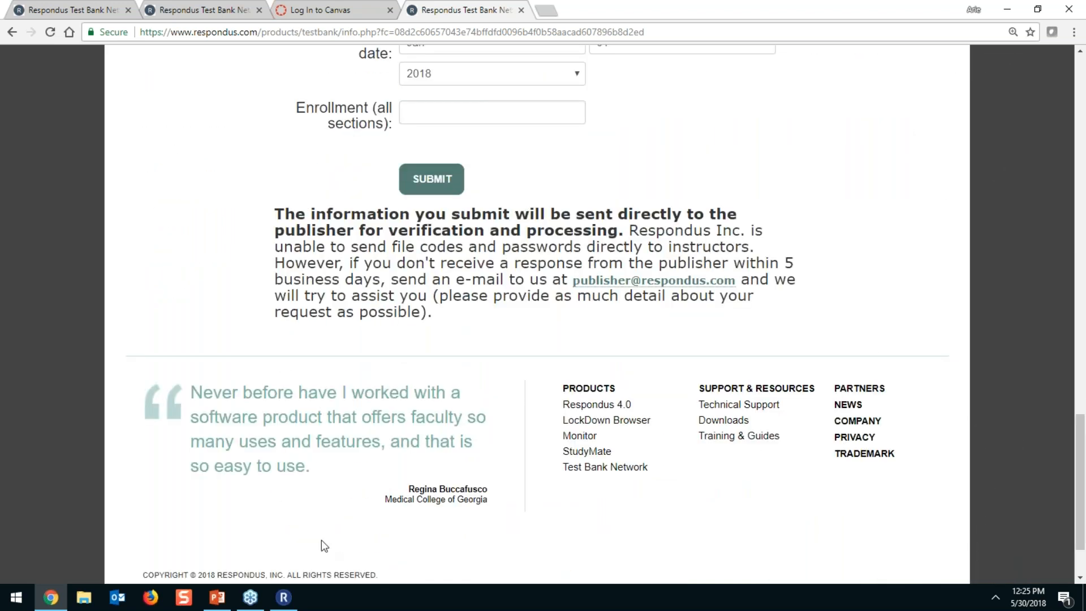
- Switch to Respondus, view the form for registering a test bank with a file code and password, and cancel it
click(287, 604)
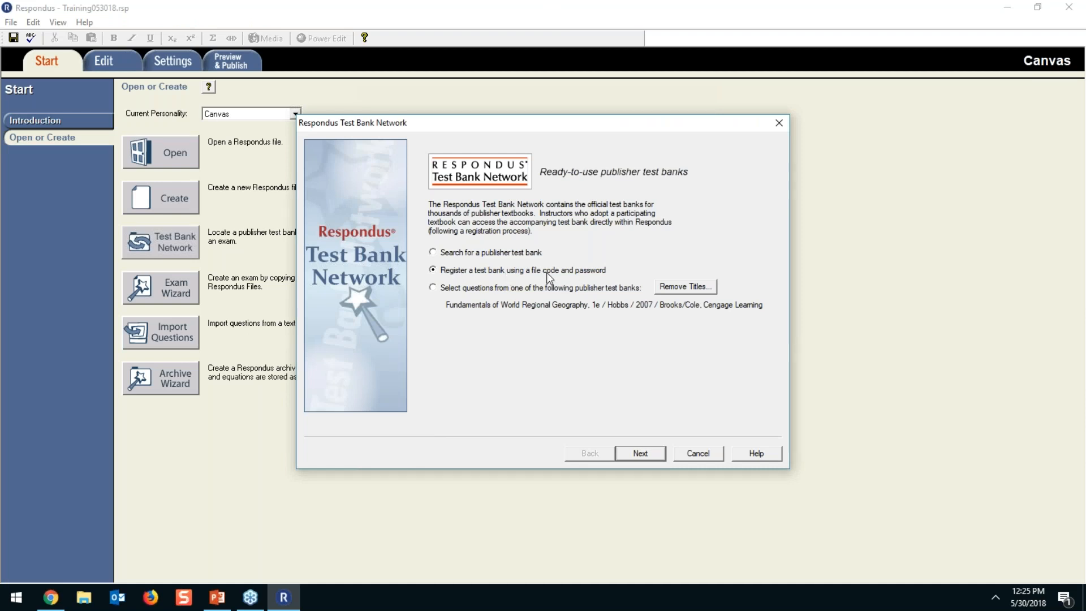
click(636, 454)
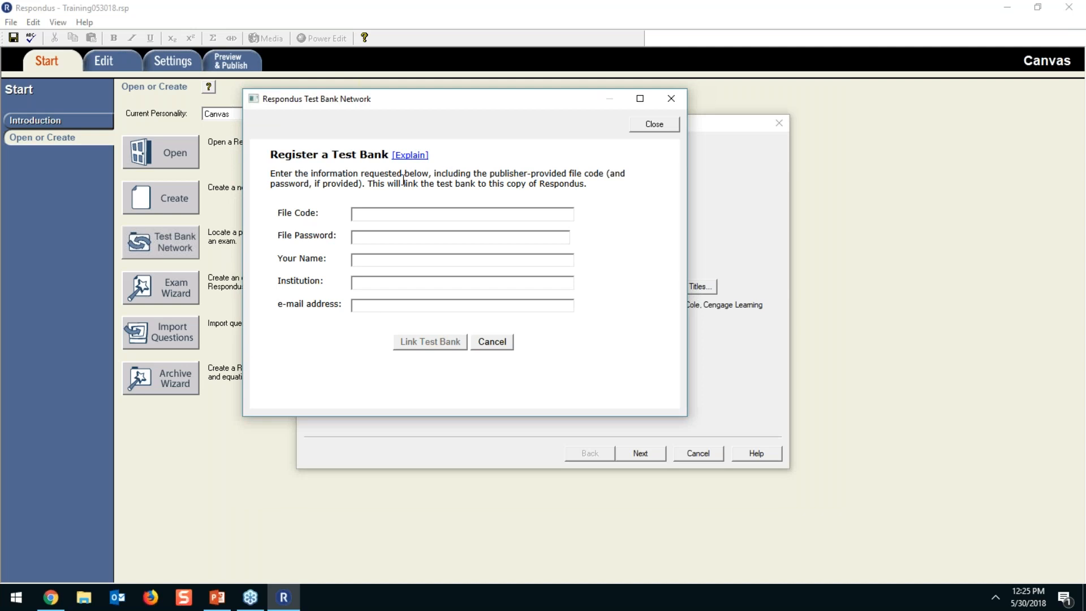
click(503, 346)
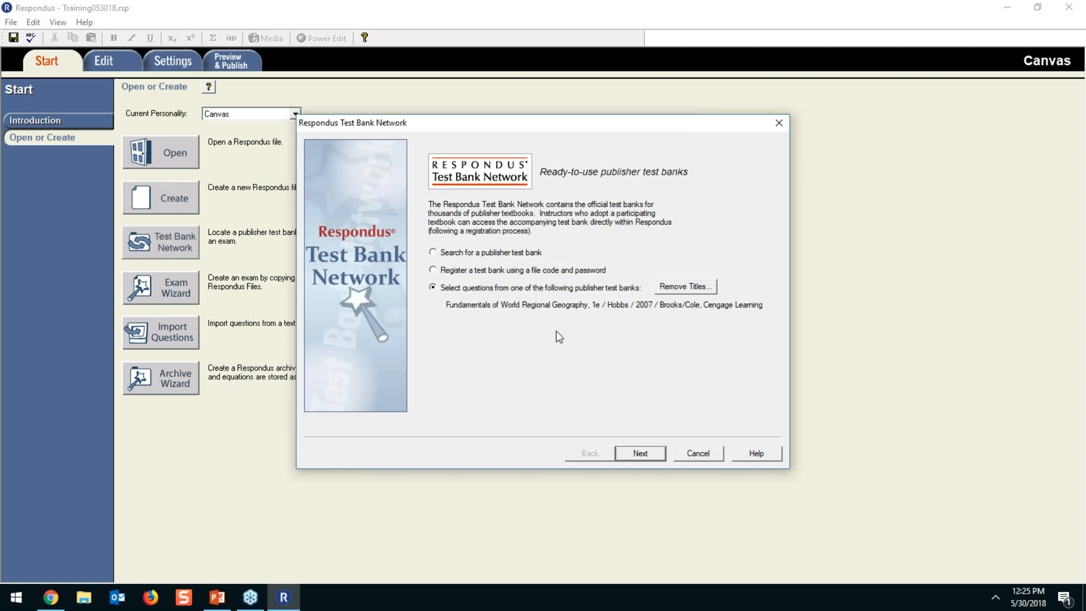
- Choose to select questions from a registered publisher test bank and copy them to the currently opened file
click(638, 453)
click(489, 215)
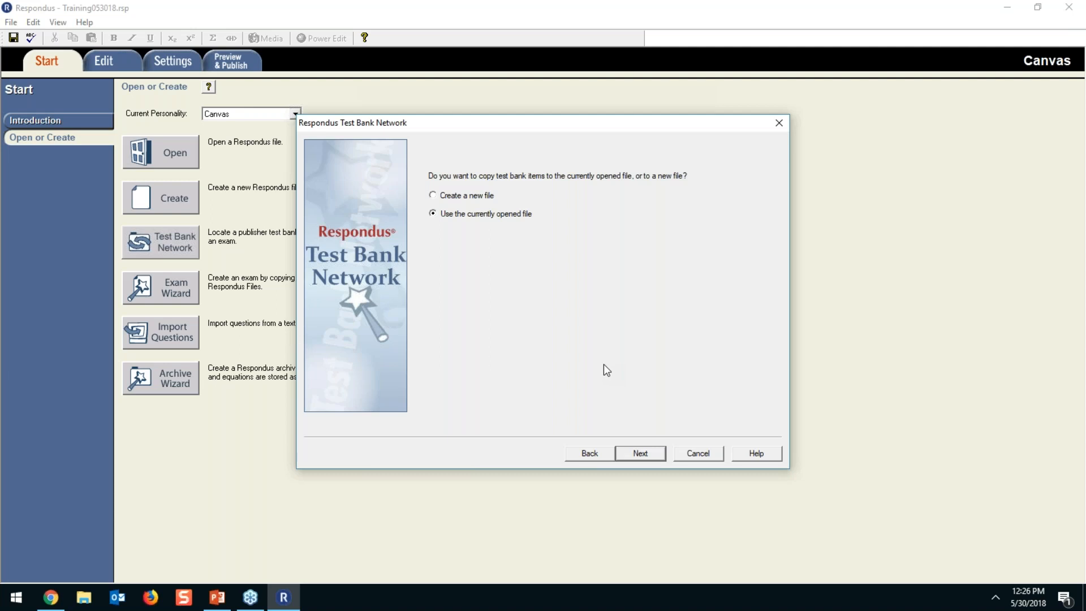
click(637, 453)
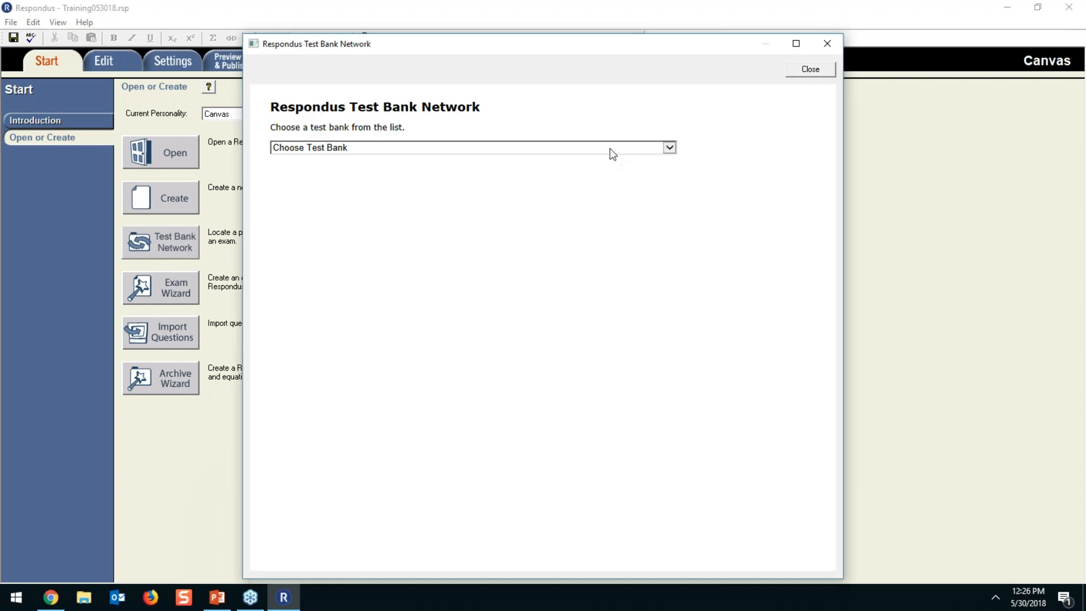
- Load Chapter 09 Latin America from the Fundamentals of World Regional Geography, 1e test bank
click(610, 149)
click(610, 159)
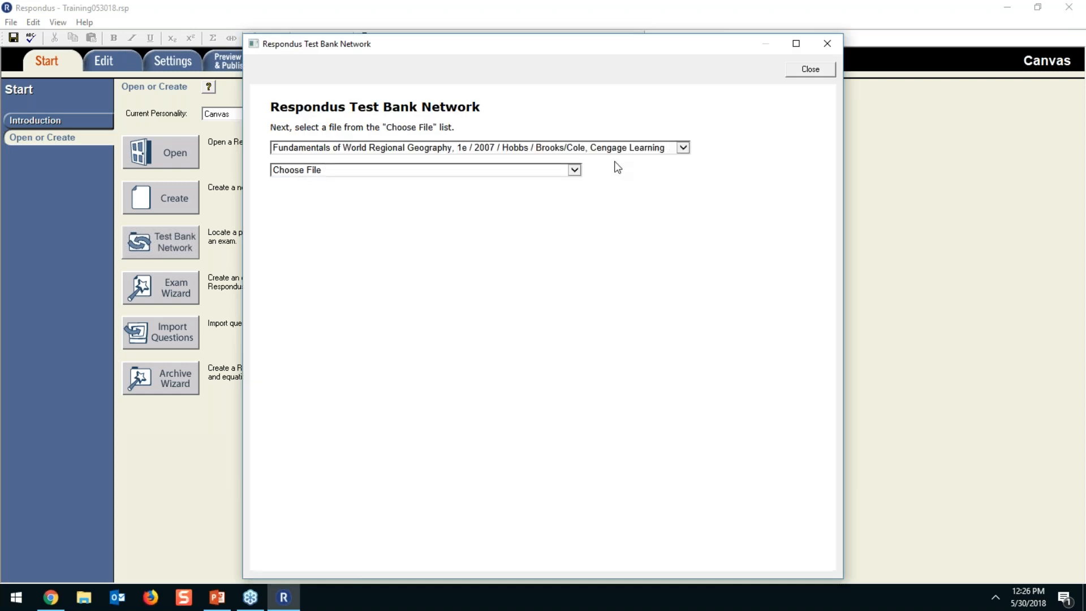
click(329, 175)
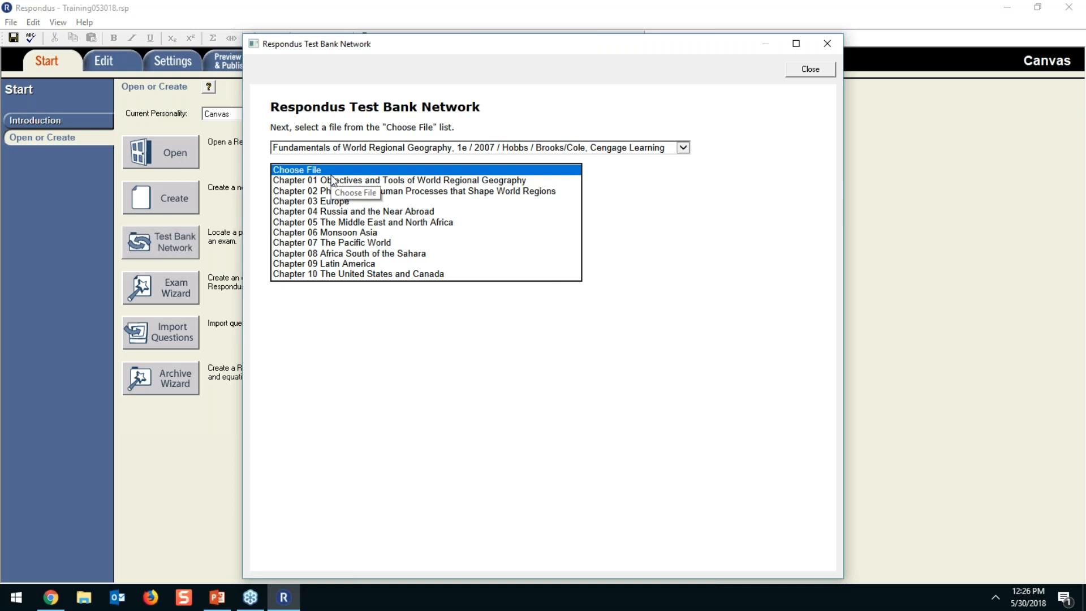
click(333, 265)
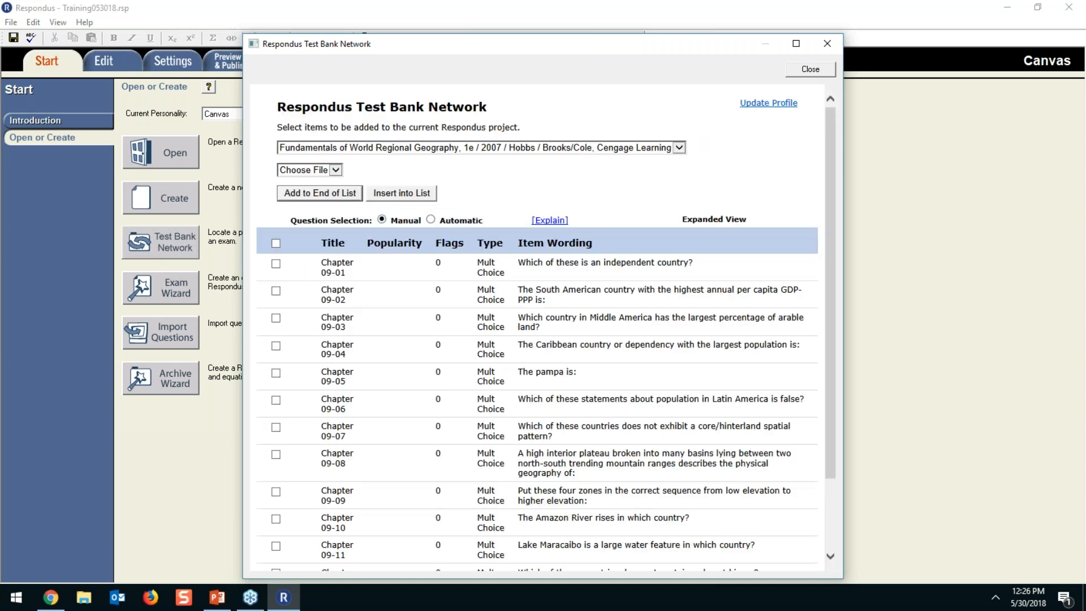
- Widen the test bank window and check the chapter's question list and the available item ranges
drag(842, 142, 962, 181)
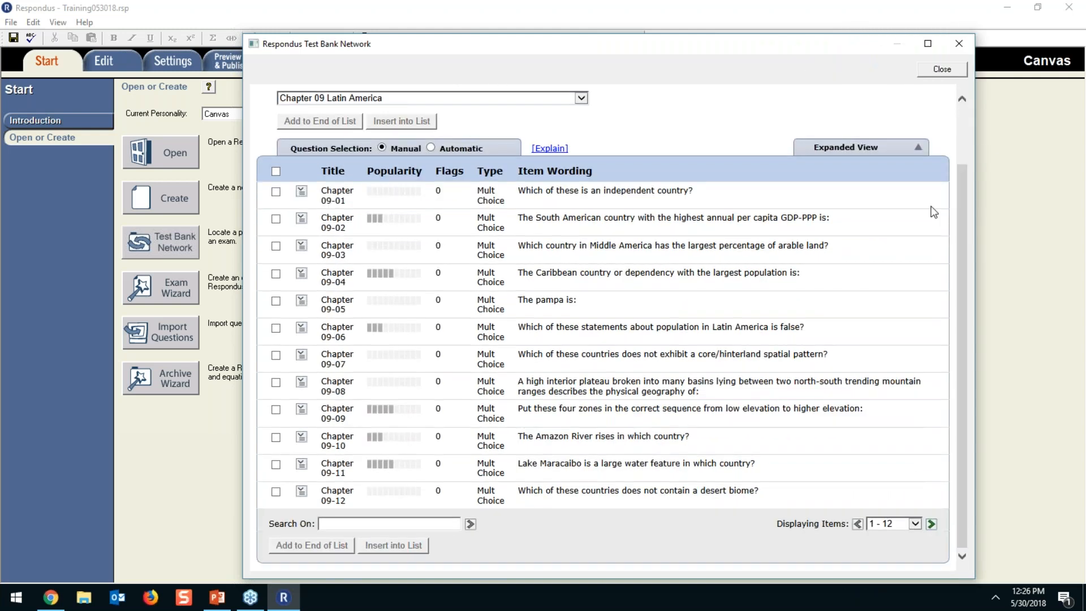
scroll(934, 212, up, 1)
click(548, 171)
click(547, 171)
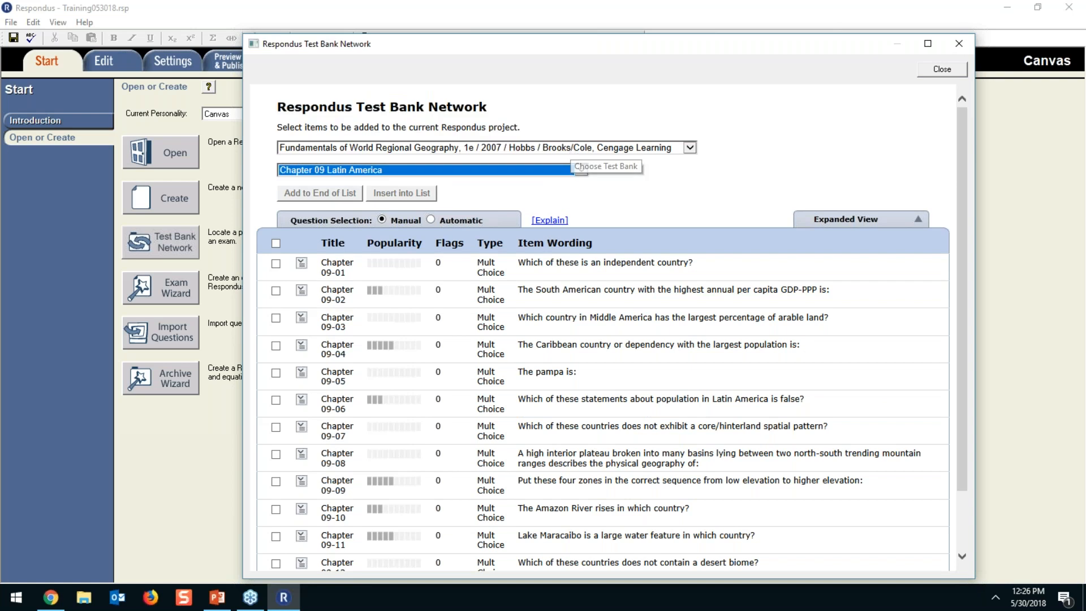
scroll(735, 339, down, 2)
click(915, 524)
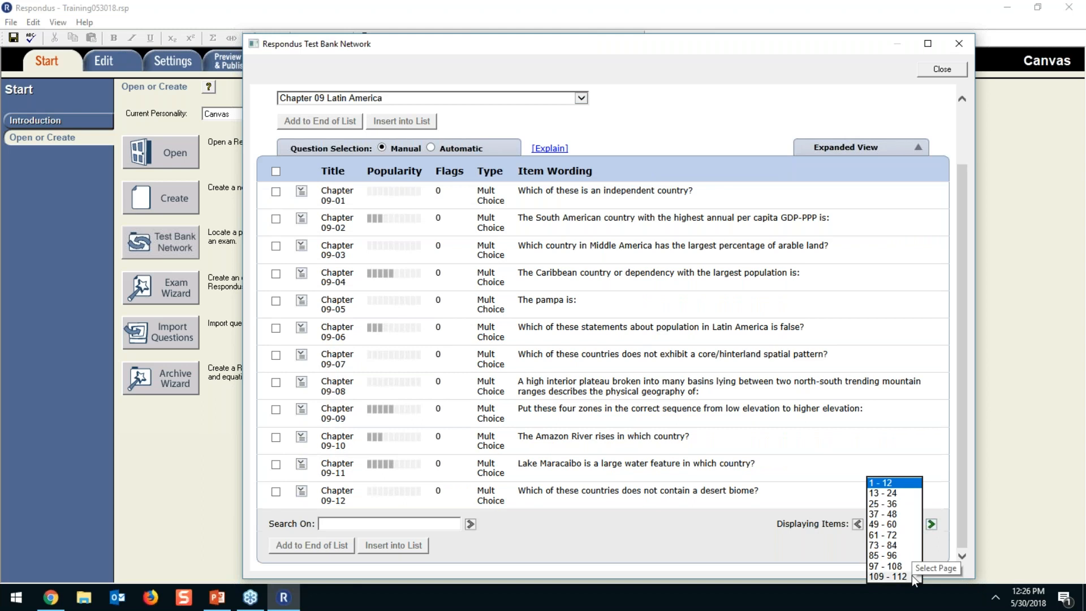
click(874, 101)
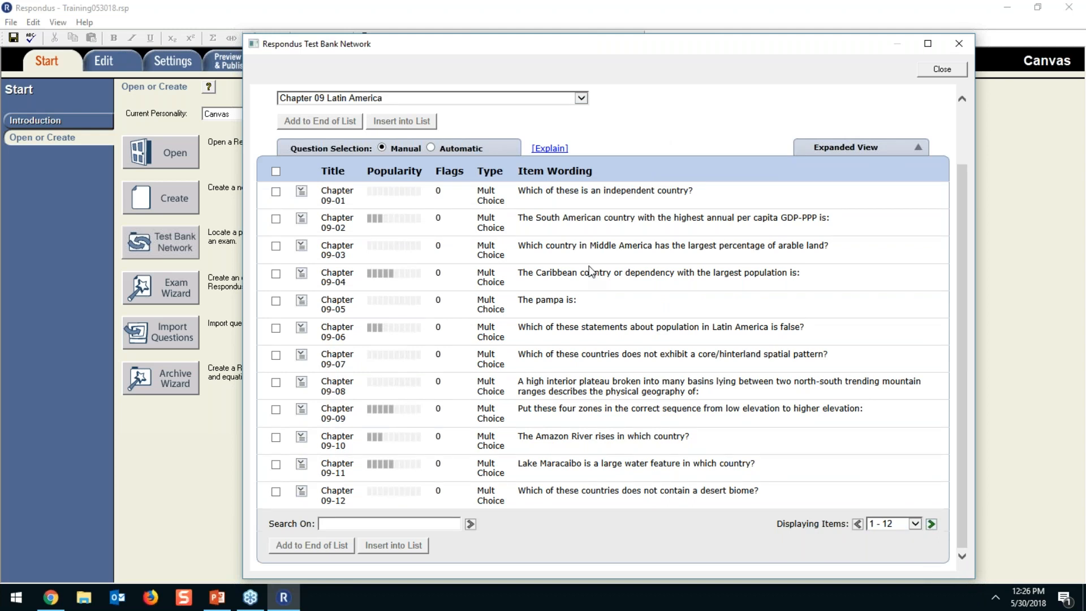
- Preview question Chapter 09-03 about arable land in Middle America, and close the preview
click(310, 247)
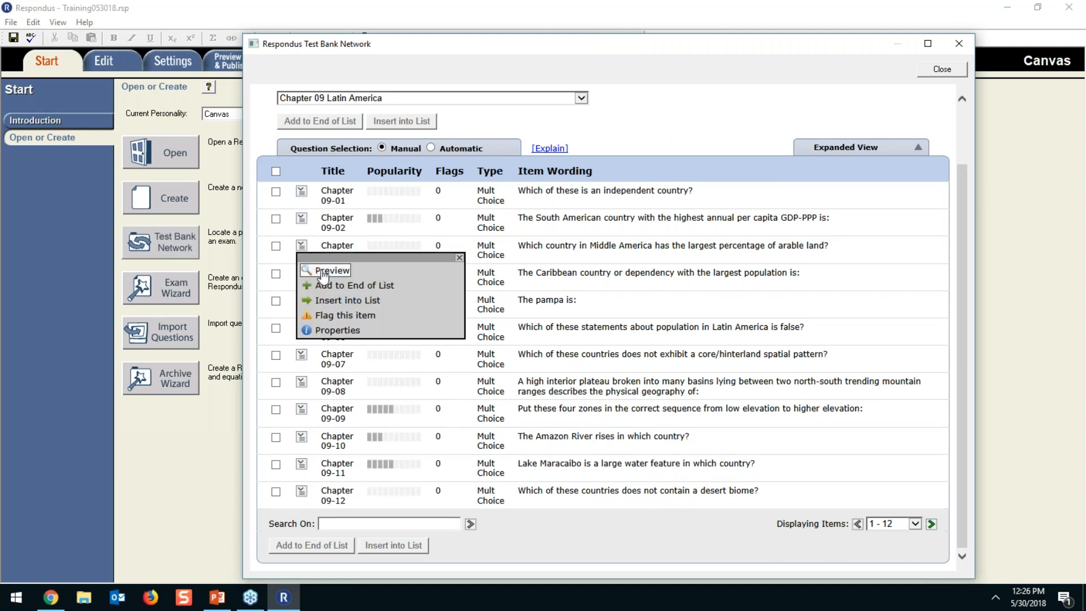
click(328, 271)
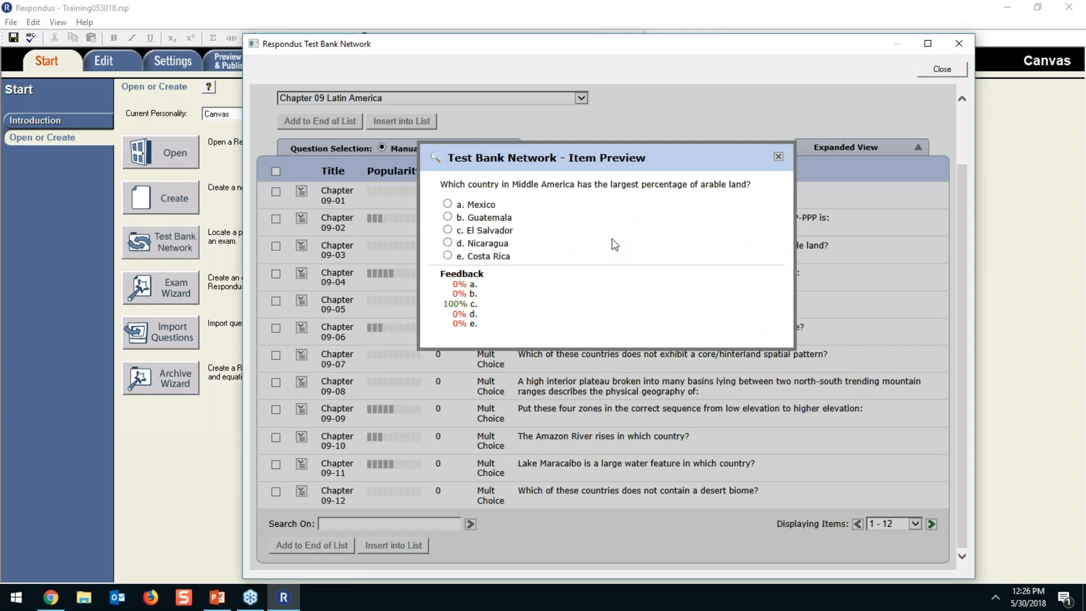
click(779, 158)
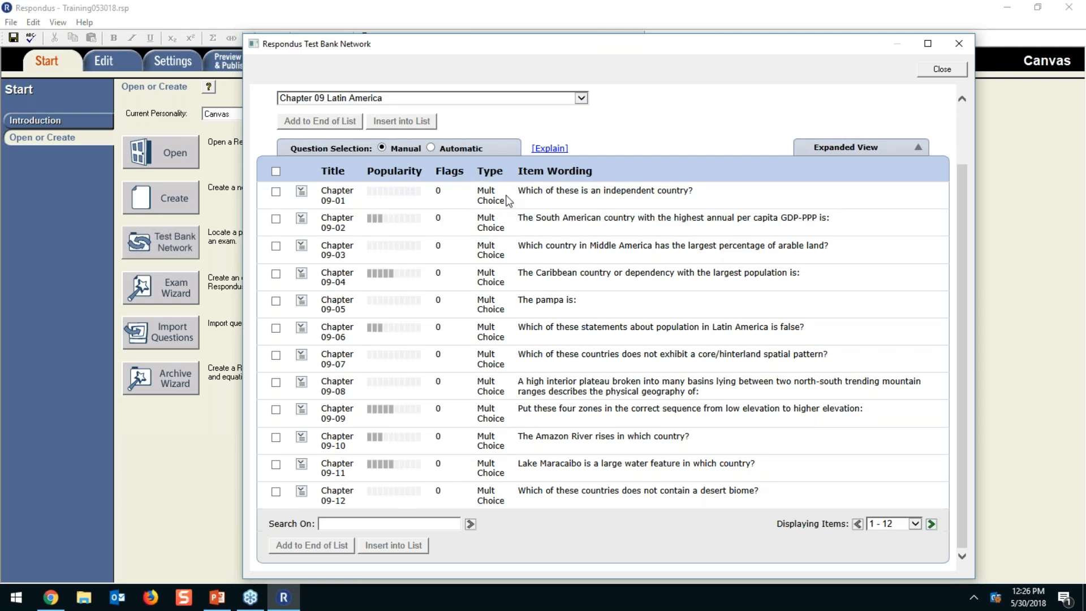
- Search the Latin America chapter's questions for "chile"
click(406, 527)
text(chile)
click(470, 525)
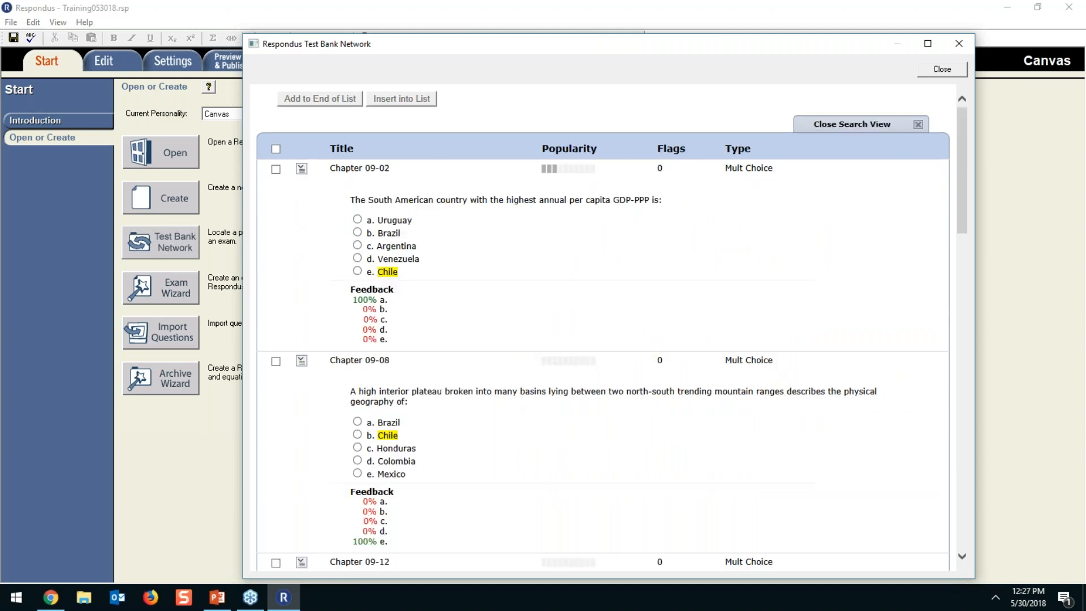
- Look through the "chile" search results and return to the full question list of Chapter 09 Latin America
scroll(509, 361, down, 8)
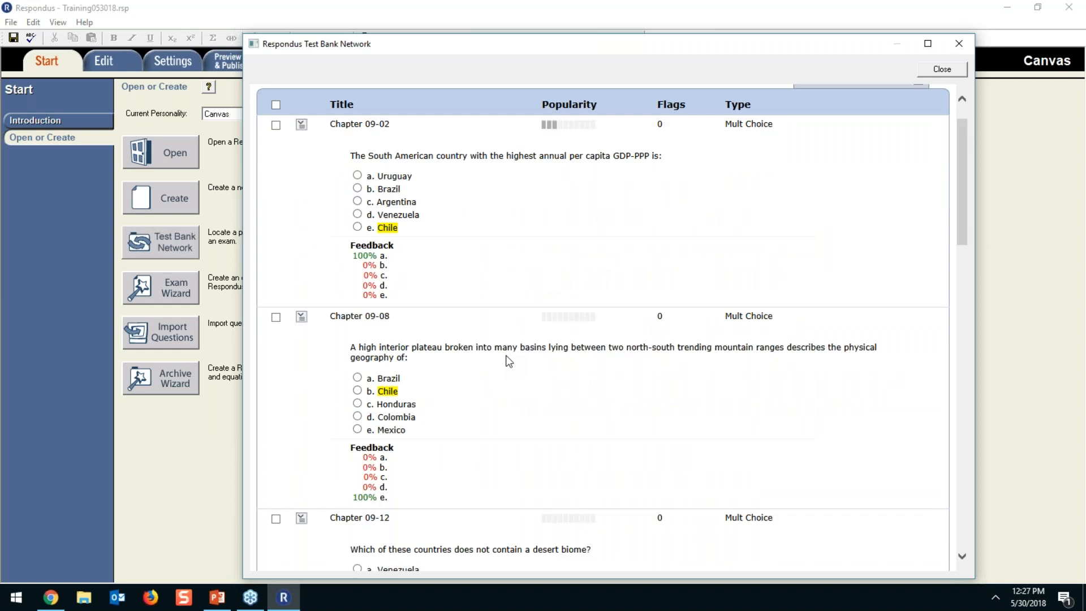
scroll(509, 361, up, 10)
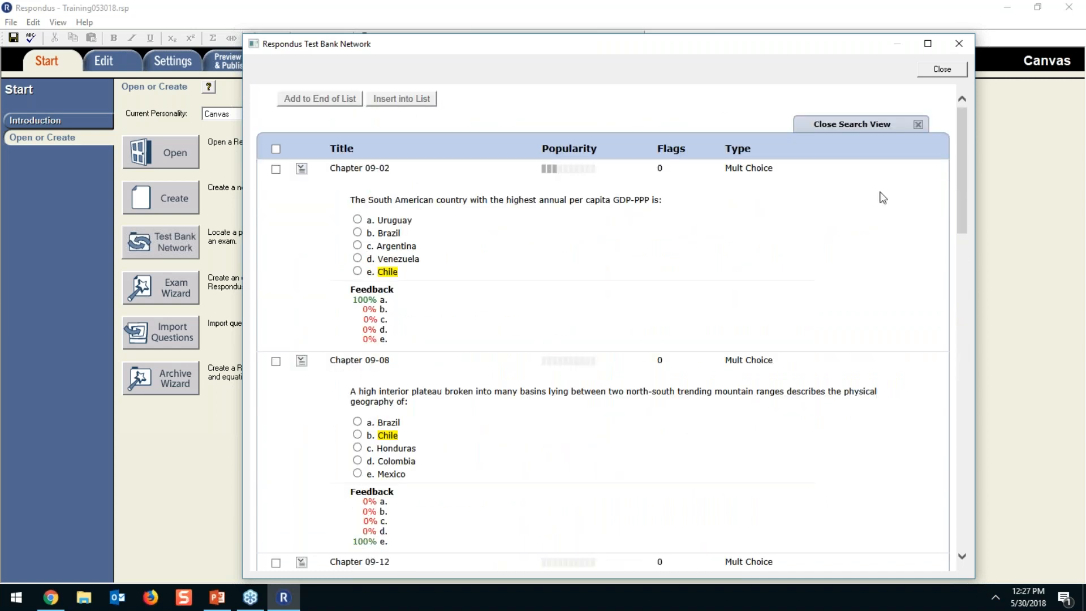
click(935, 70)
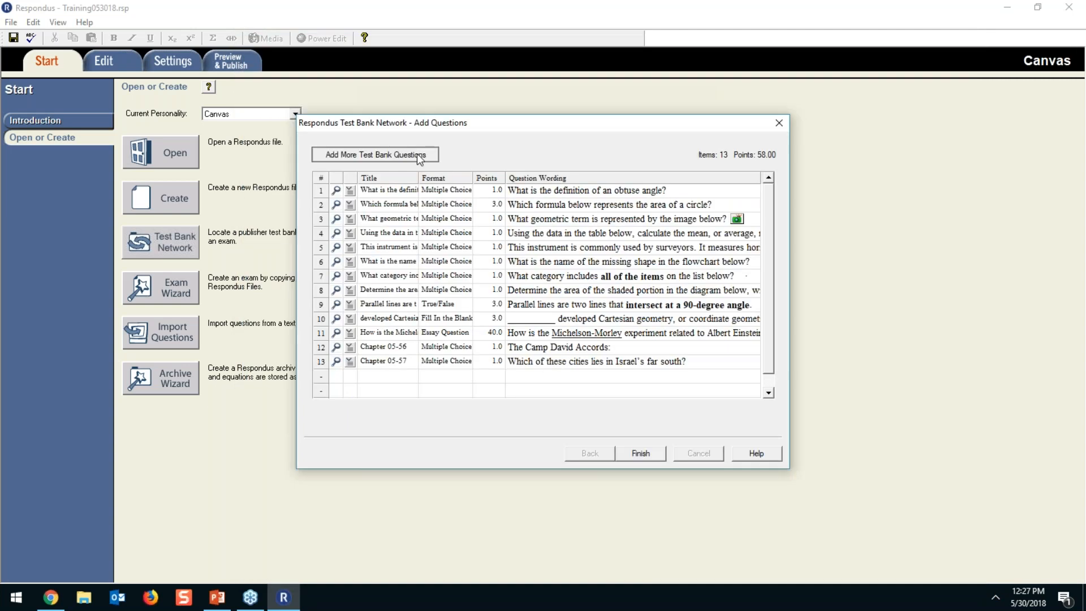
click(375, 154)
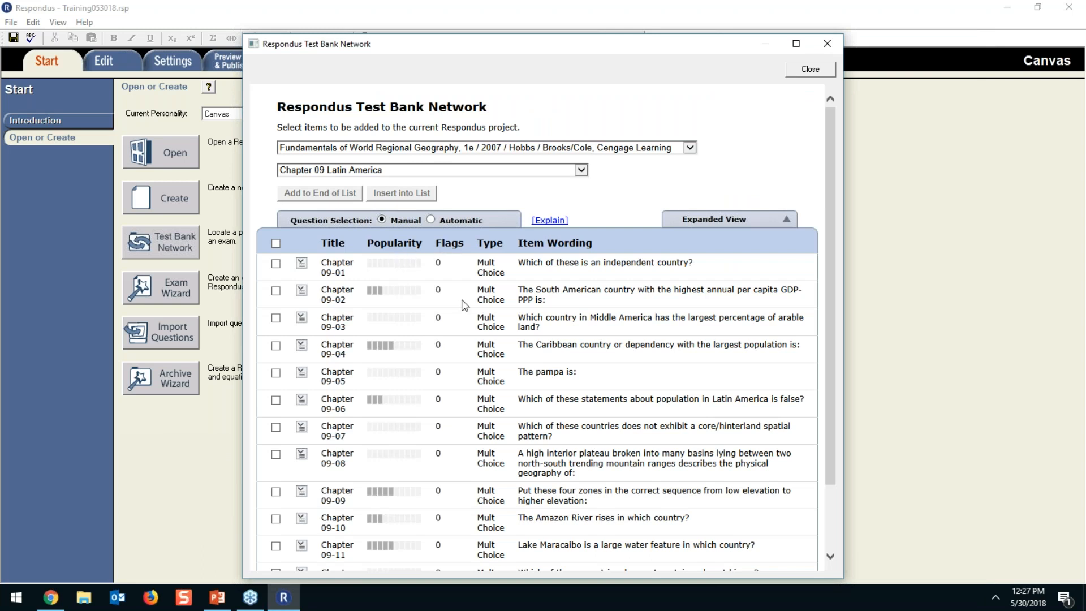
- Try to flag question Chapter 09-01 about independent countries, and cancel the profile form
scroll(464, 306, down, 2)
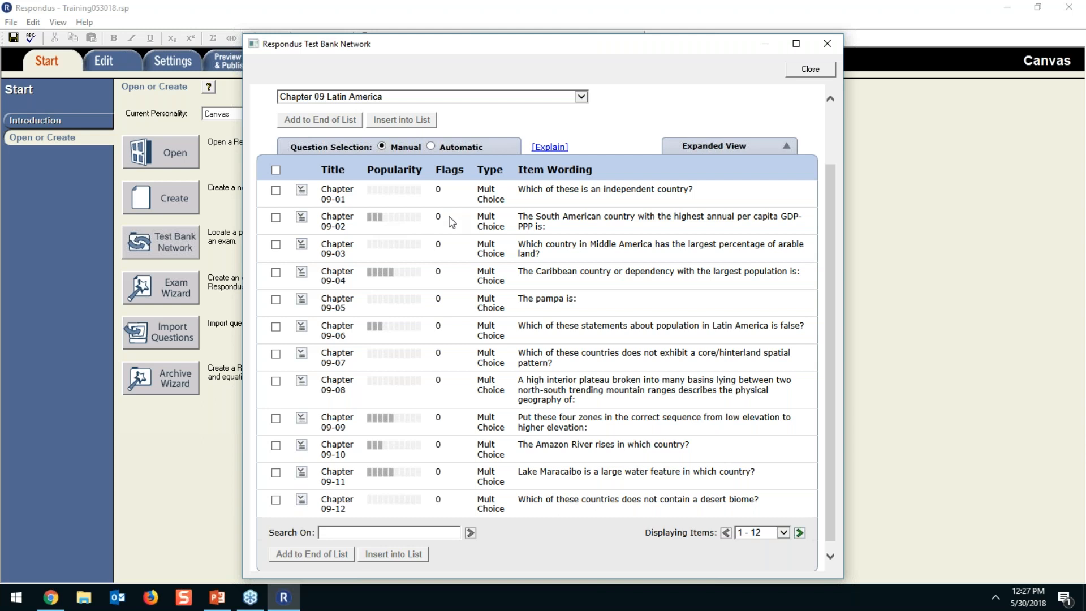
click(303, 191)
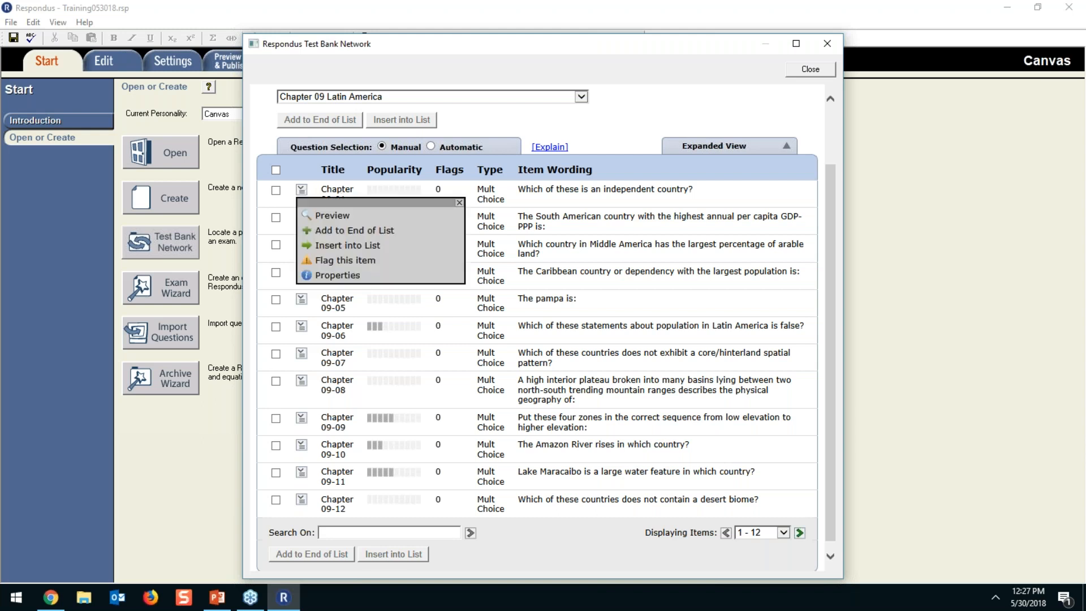
click(365, 259)
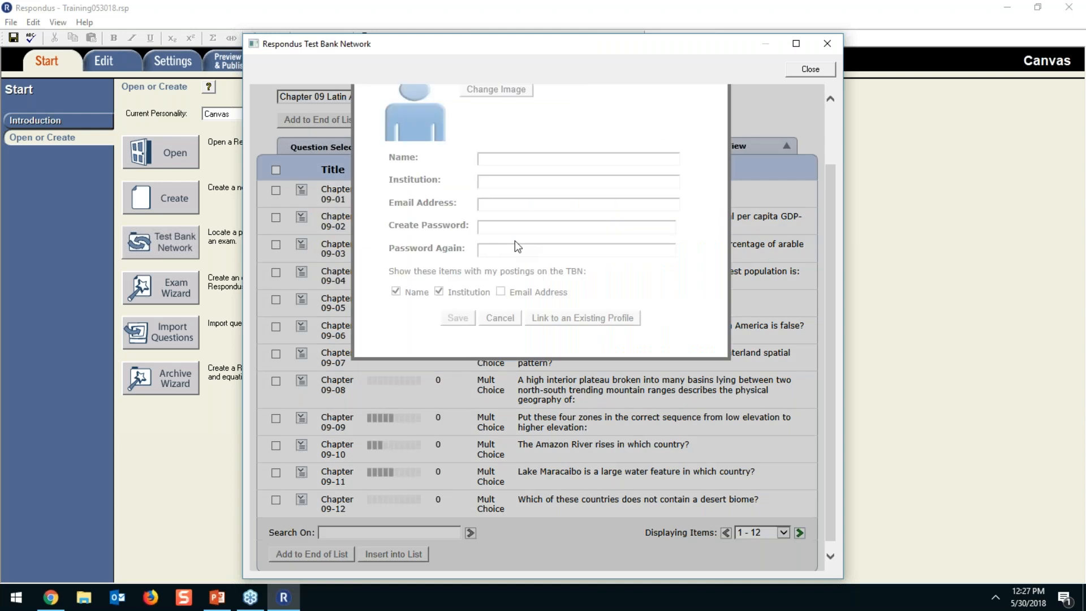
click(501, 391)
- Load Chapter 01 Objectives and Tools of World Regional Geography and read the flag comments on question Chapter 01-04
click(401, 171)
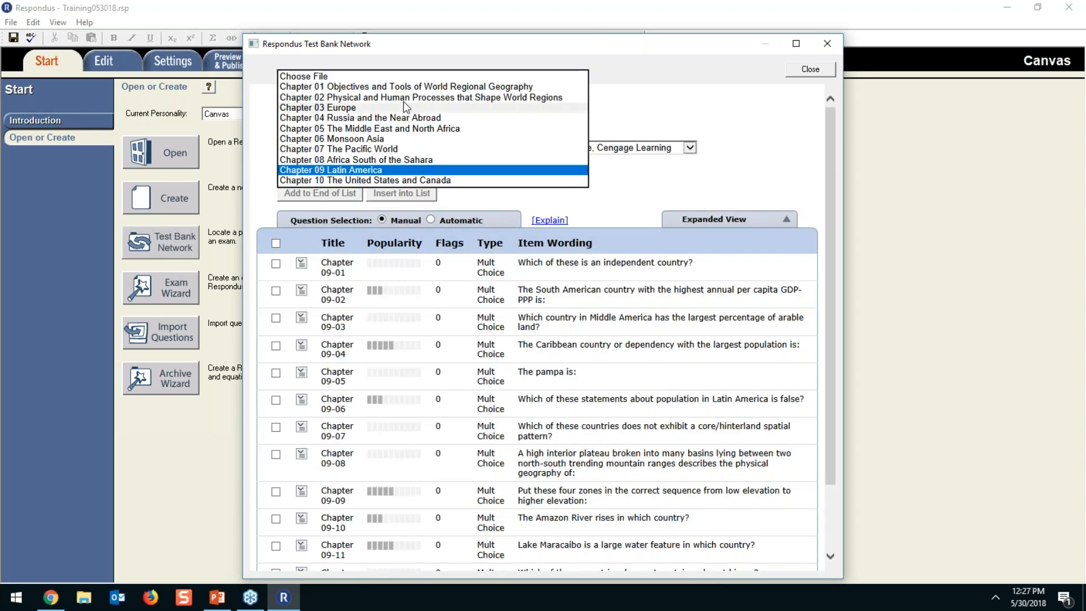
click(421, 88)
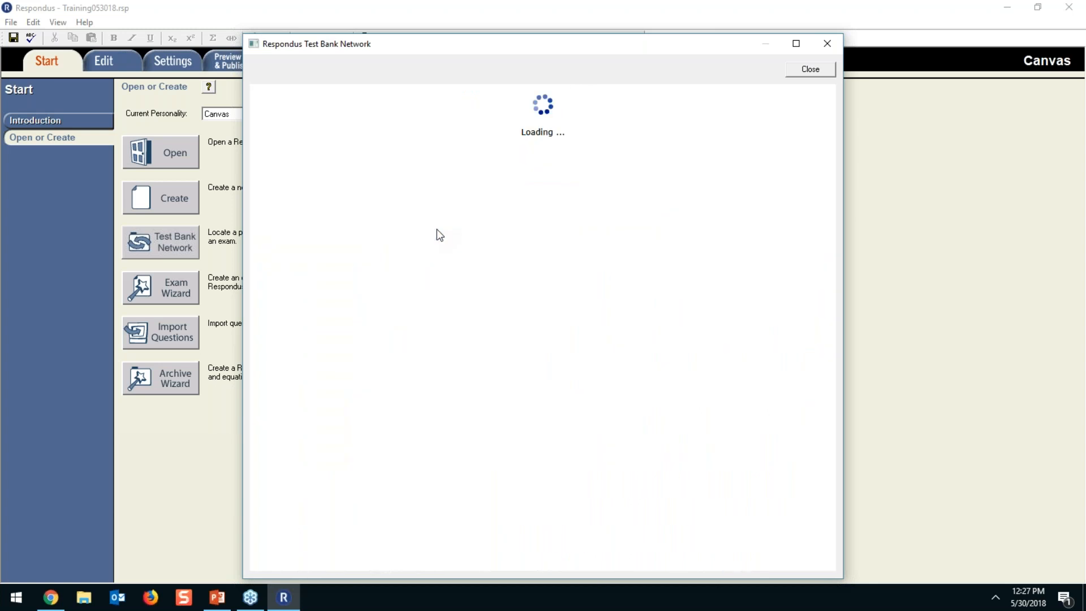
click(448, 346)
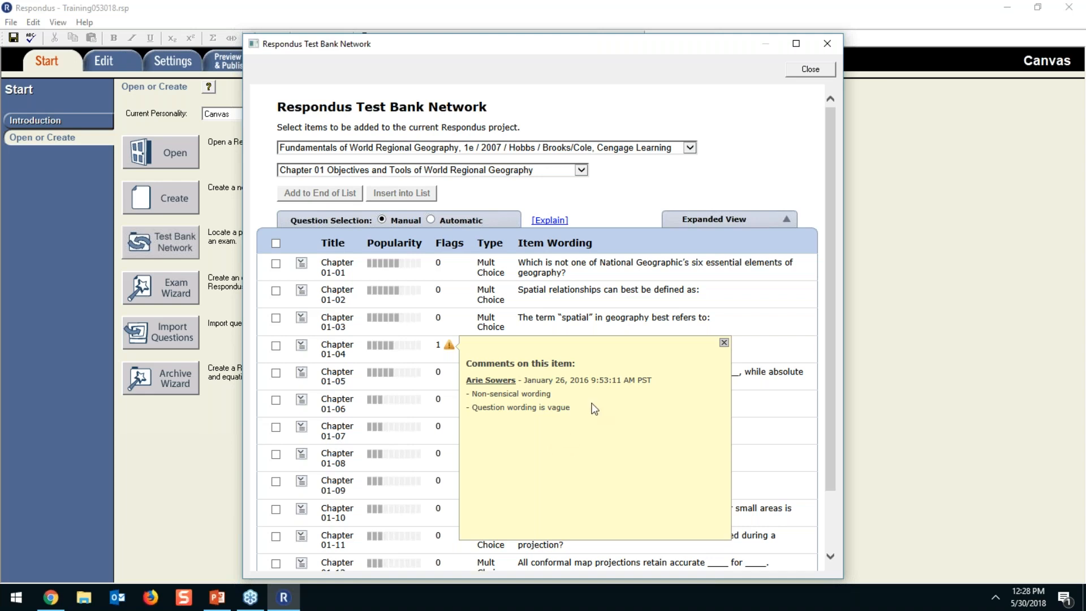
click(724, 343)
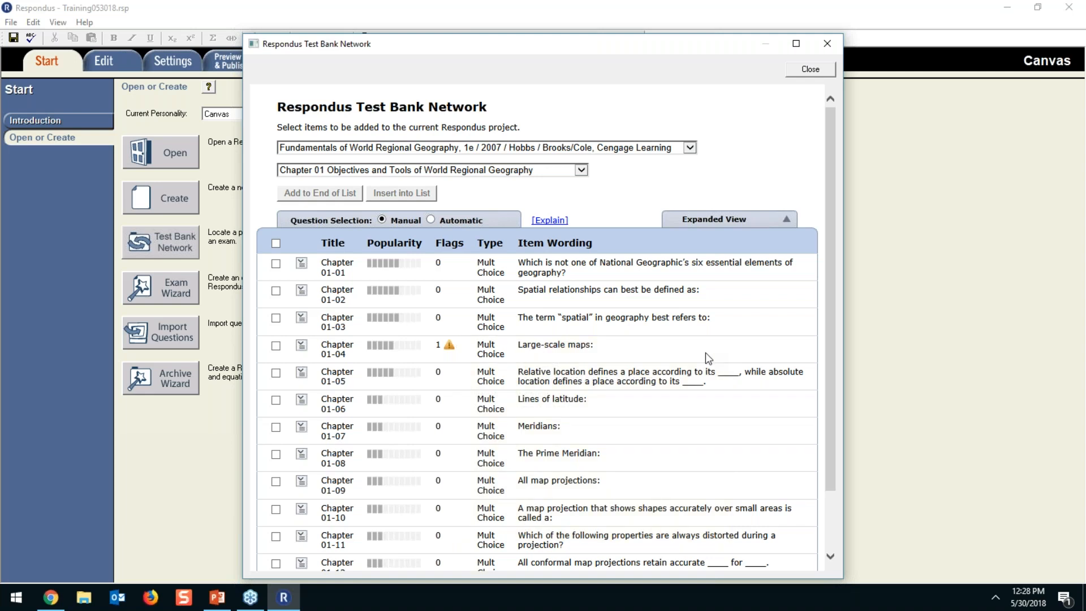
- Add questions Chapter 01-05 and Chapter 01-06 to the end of the exam's question list
click(276, 373)
click(275, 401)
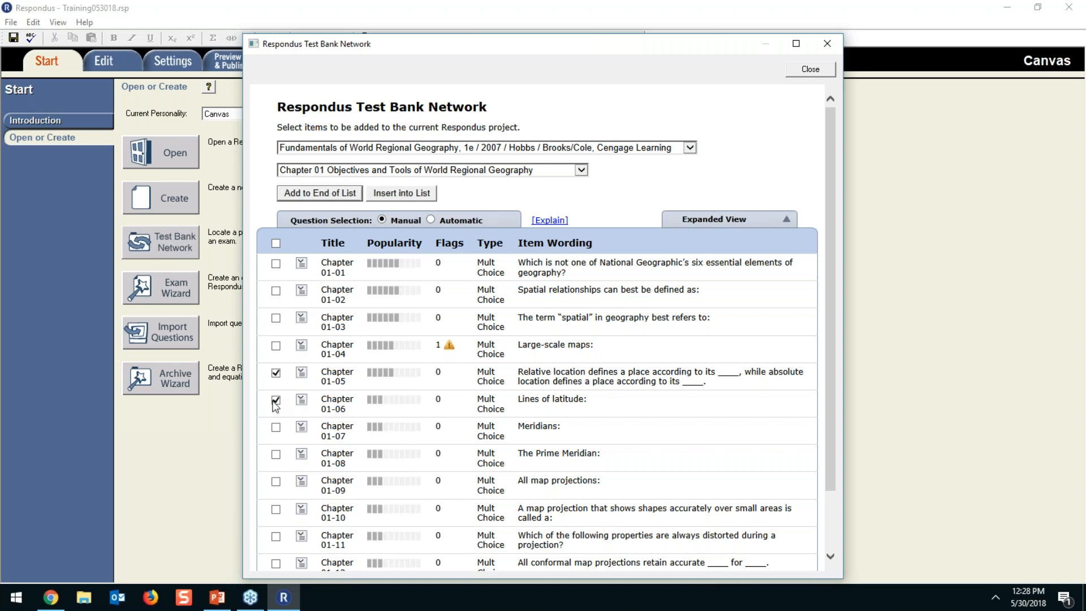
click(330, 197)
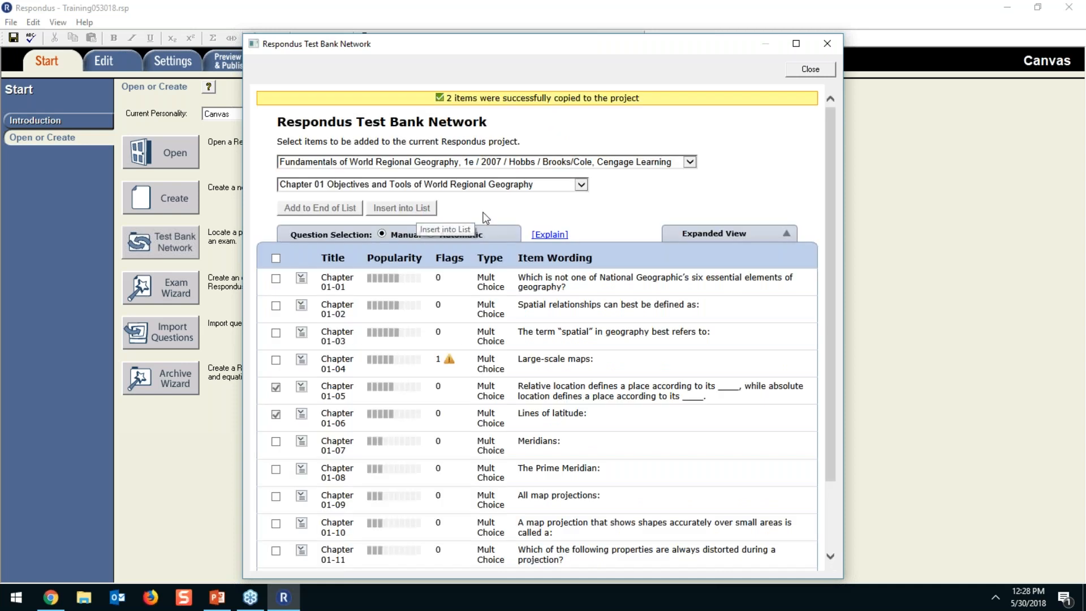
- Use automatic selection with flagged items excluded to add 10 multiple choice questions worth 5 points each to the end of the list
click(432, 235)
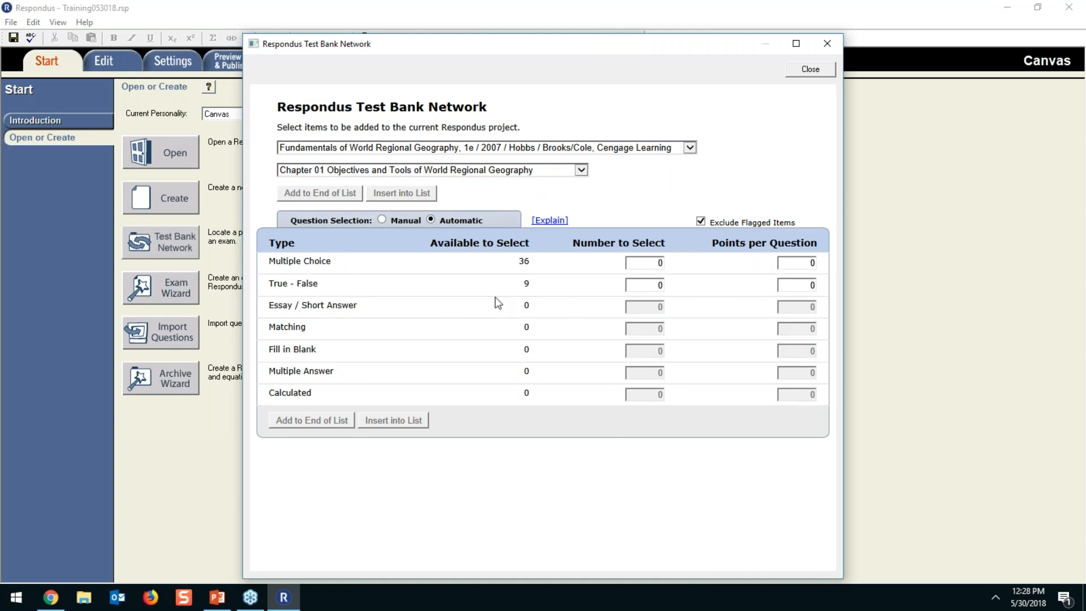
click(632, 263)
text(10)
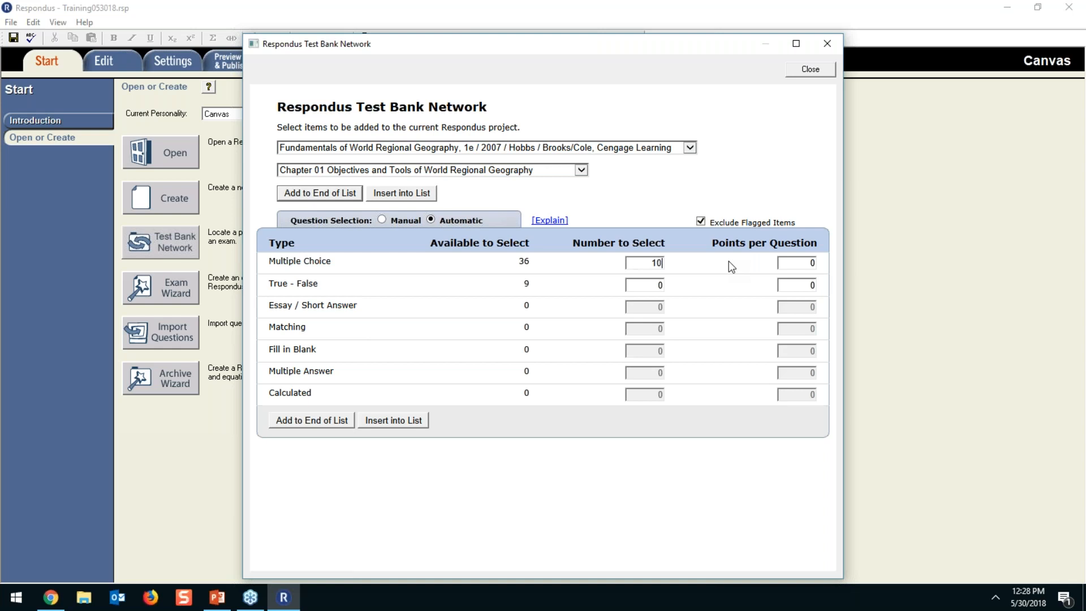
click(795, 263)
text(5)
click(701, 221)
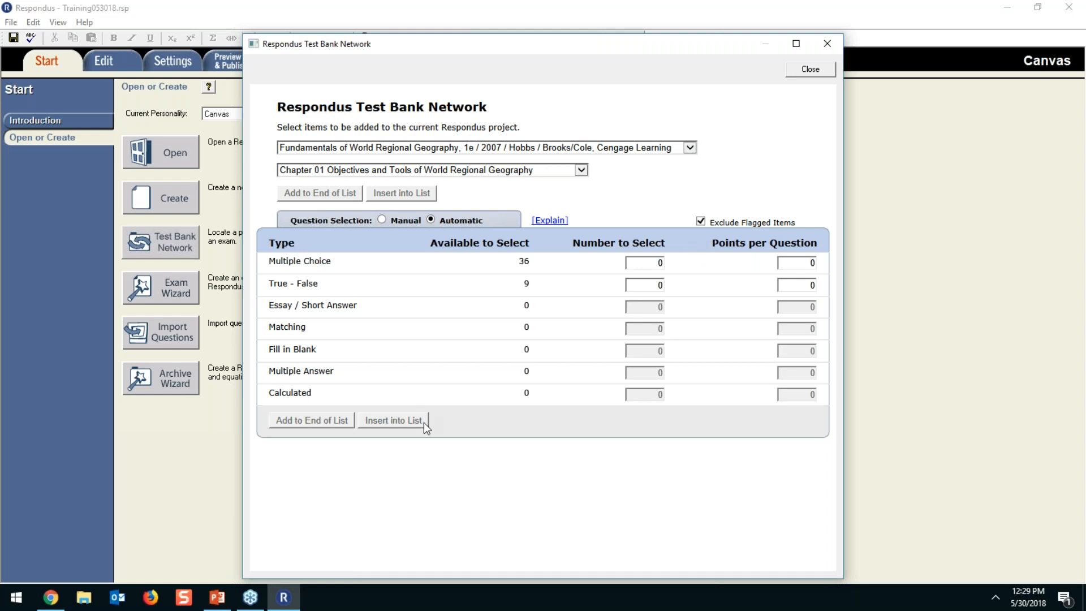
click(627, 263)
text(10)
key(Tab)
text(5)
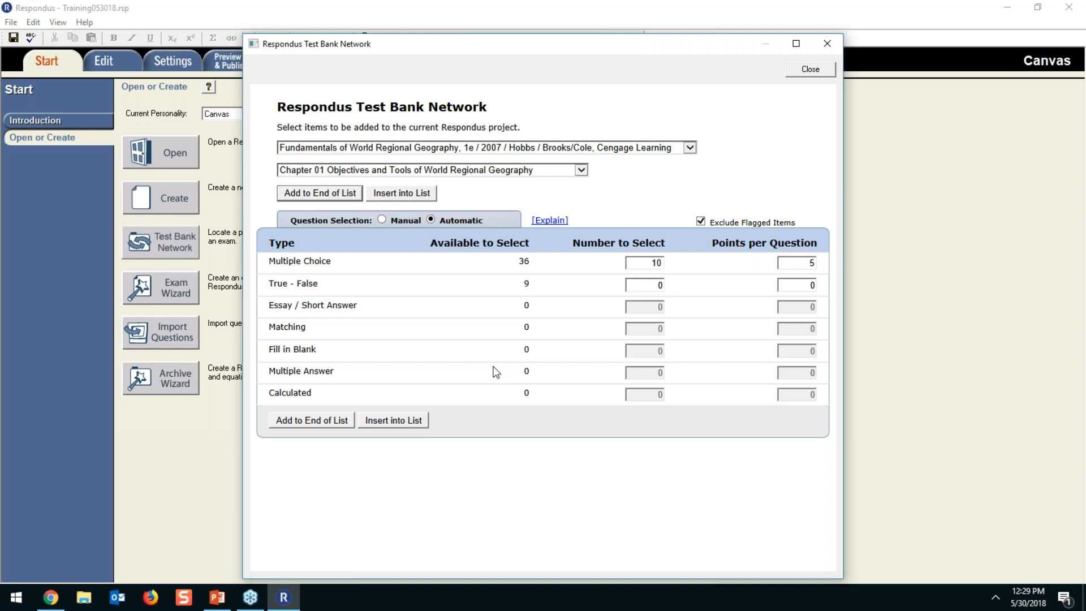
click(312, 420)
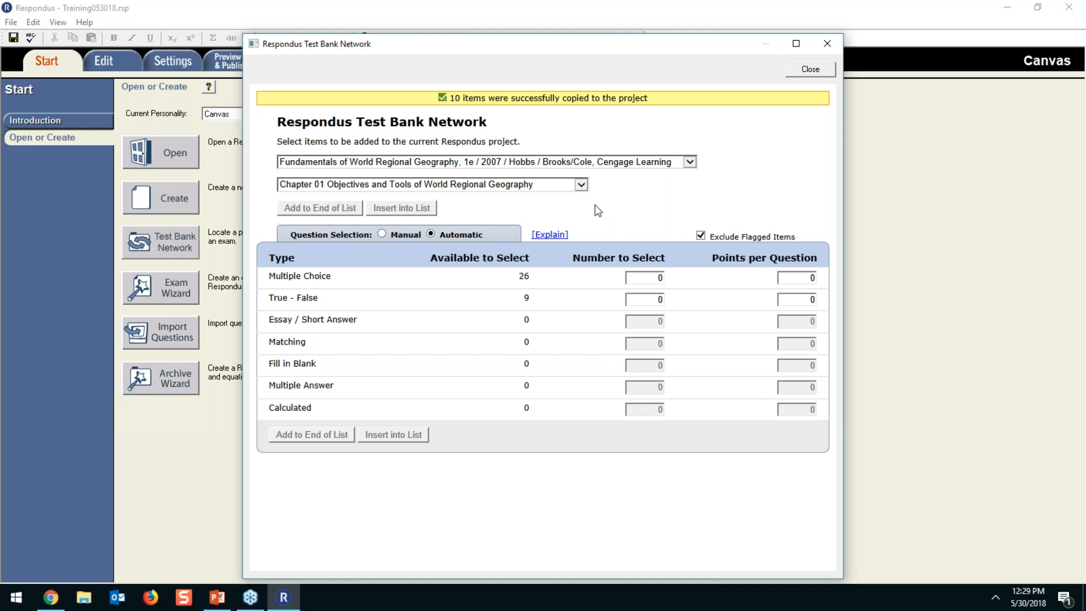
- Review and finish adding the test bank questions, and check the exam's question list in Expanded View
click(821, 70)
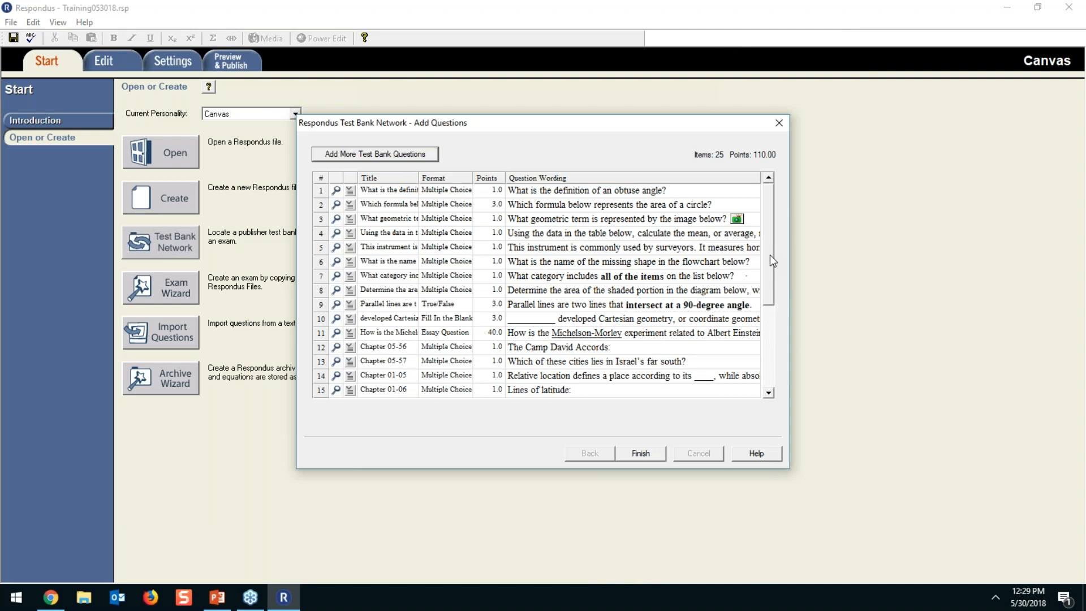
mouse_move(769, 249)
mouse_down()
mouse_move(769, 300)
mouse_move(766, 230)
mouse_up()
scroll(423, 362, down, 1)
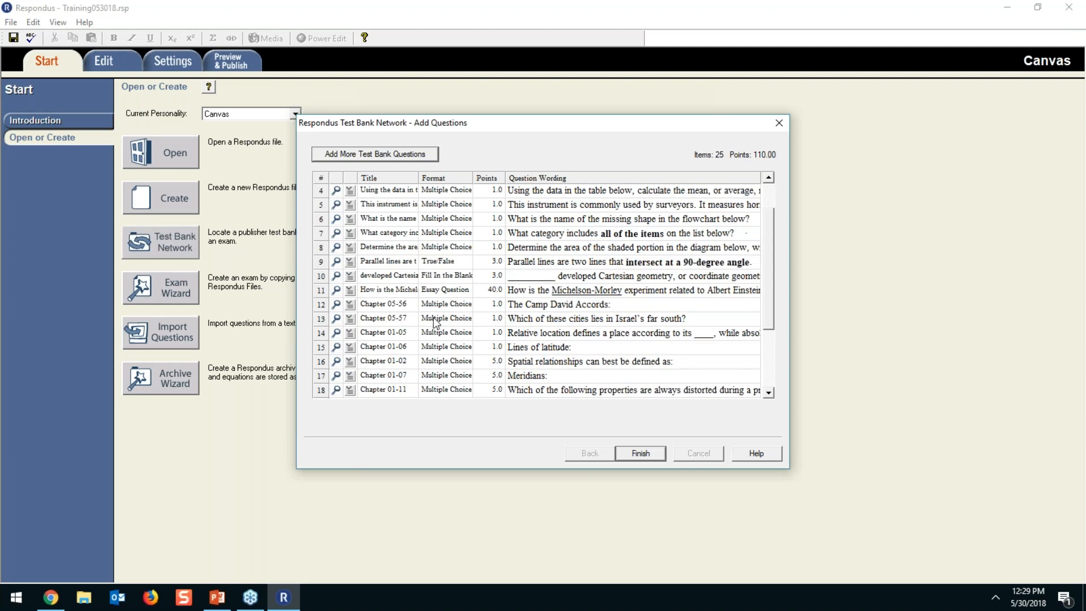
scroll(438, 323, down, 3)
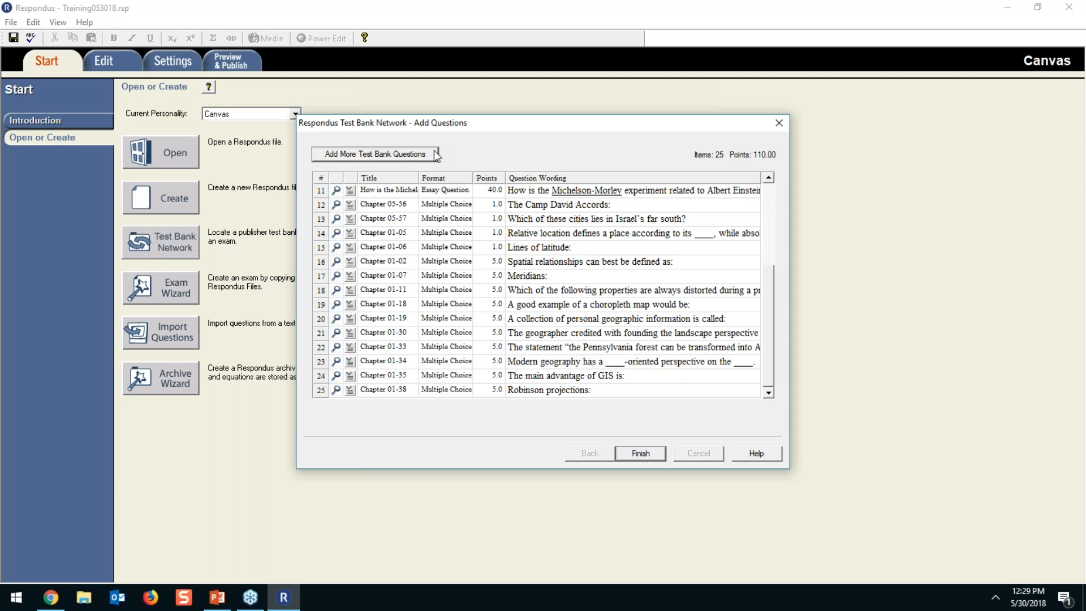
click(639, 457)
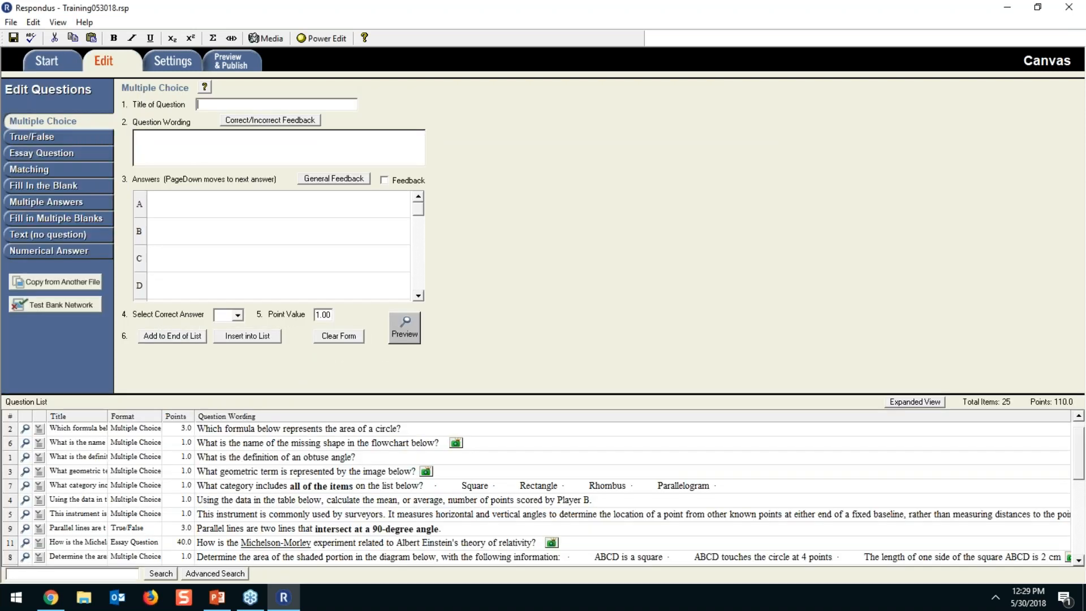
click(914, 402)
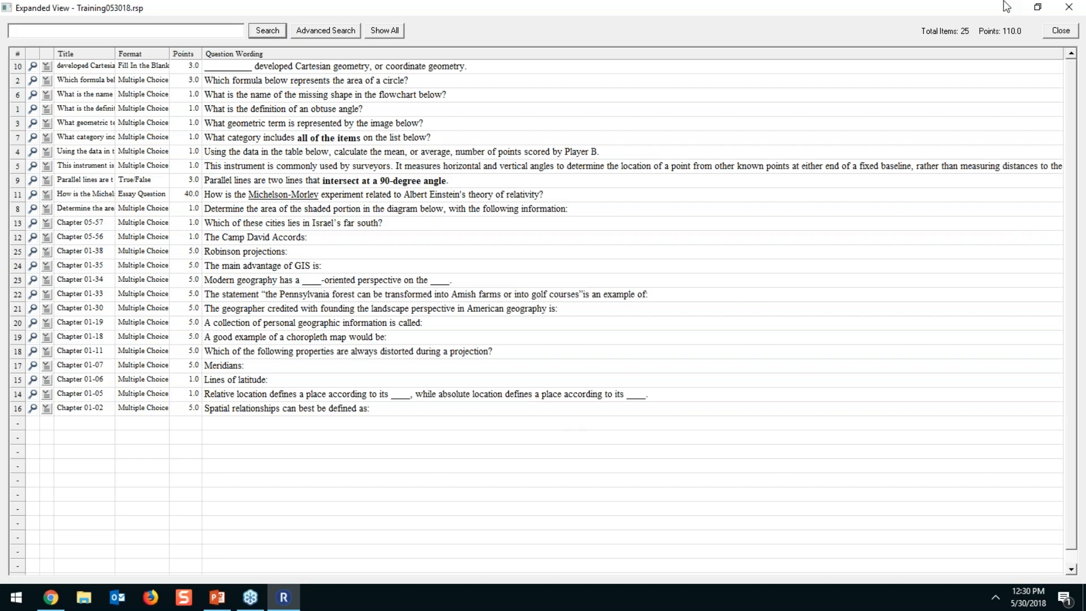
click(1048, 39)
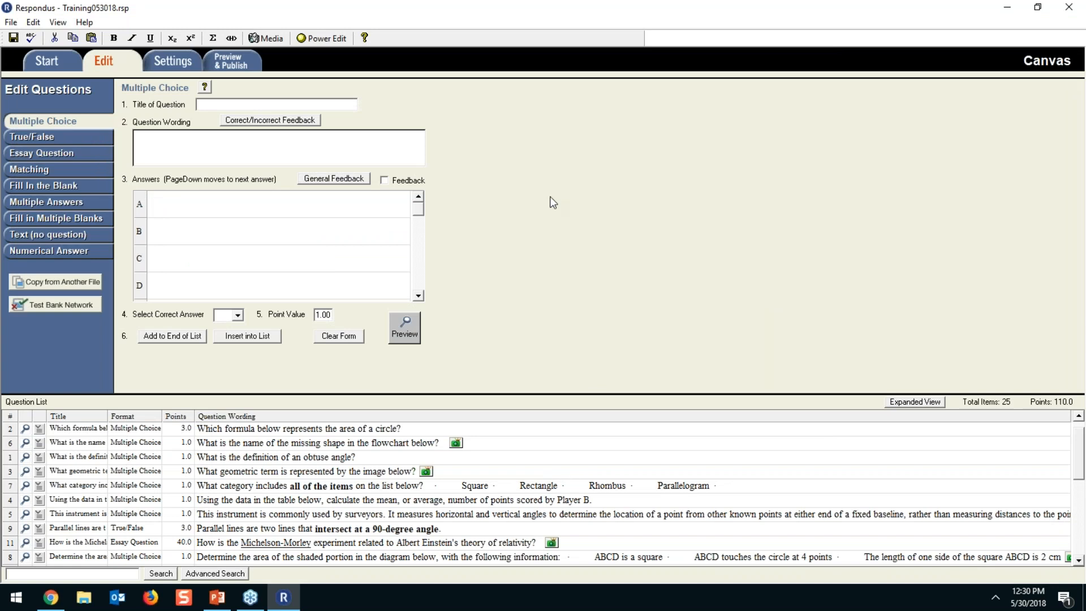
- Turn on Shuffle answers and Allow multiple attempts in the exam's Canvas settings
click(172, 63)
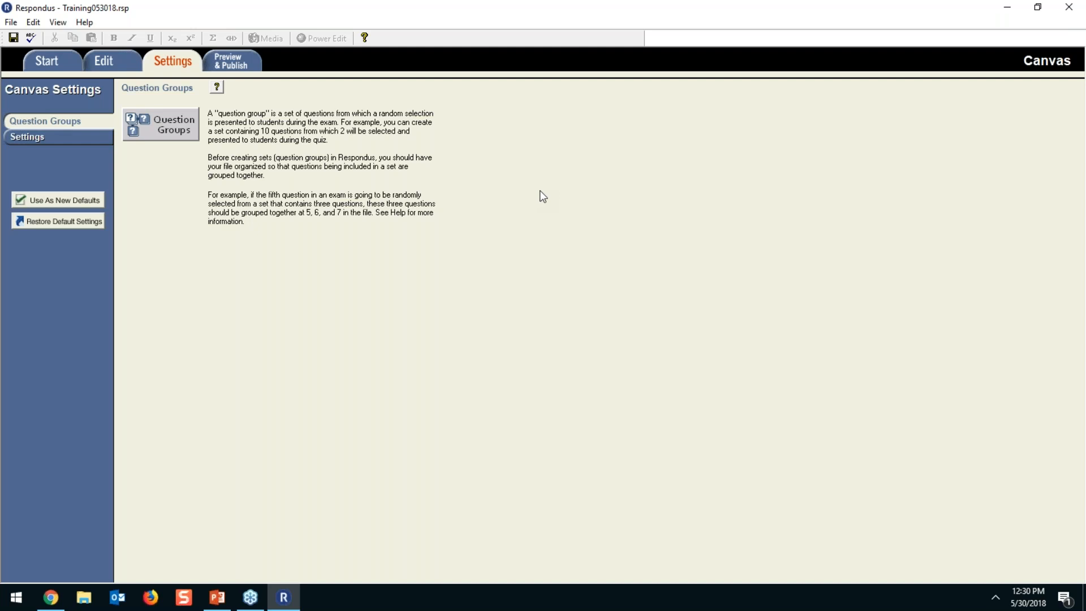
click(79, 138)
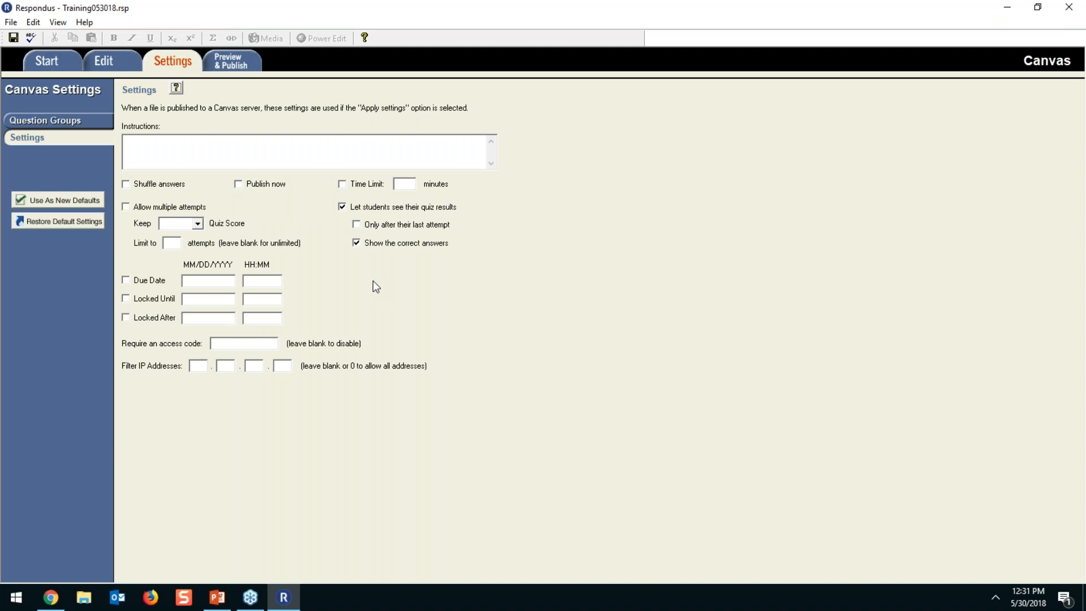
click(153, 184)
click(126, 208)
click(148, 283)
click(127, 280)
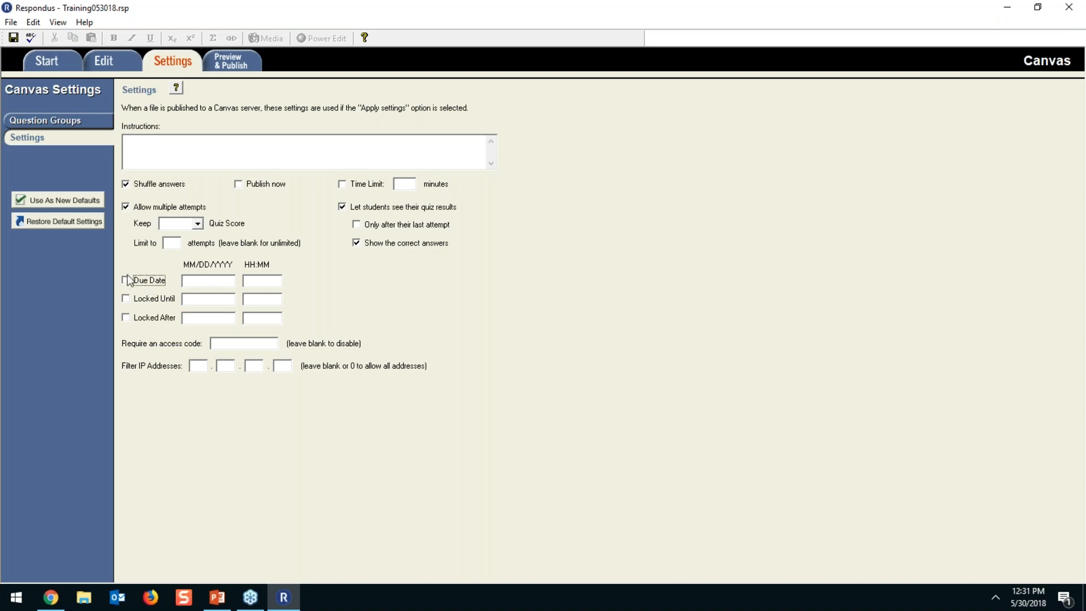
- Turn off Allow multiple attempts and return to the Question Groups page
click(93, 122)
click(602, 329)
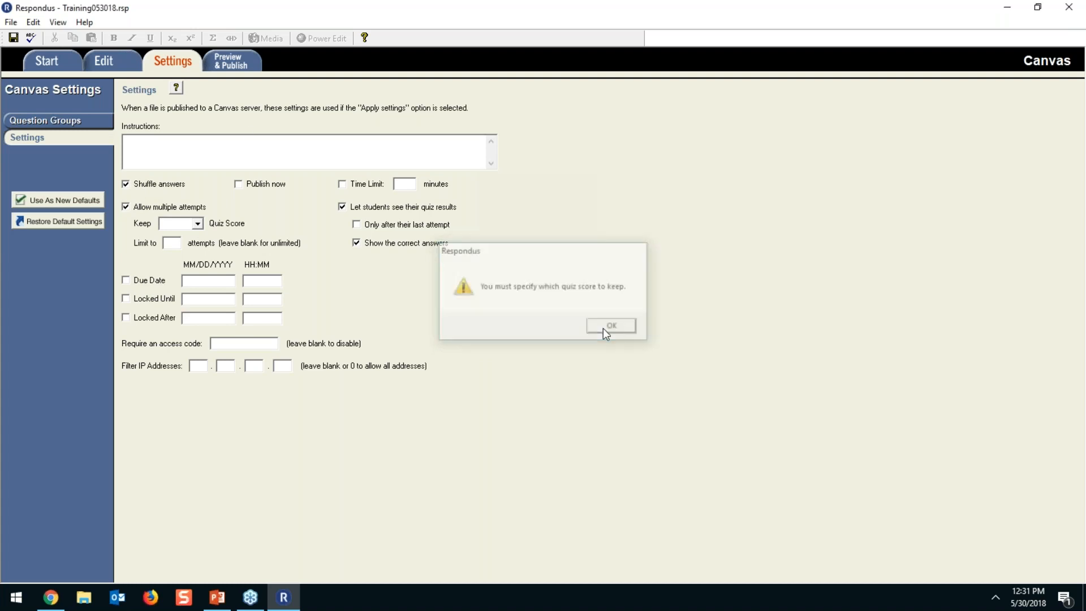
click(124, 208)
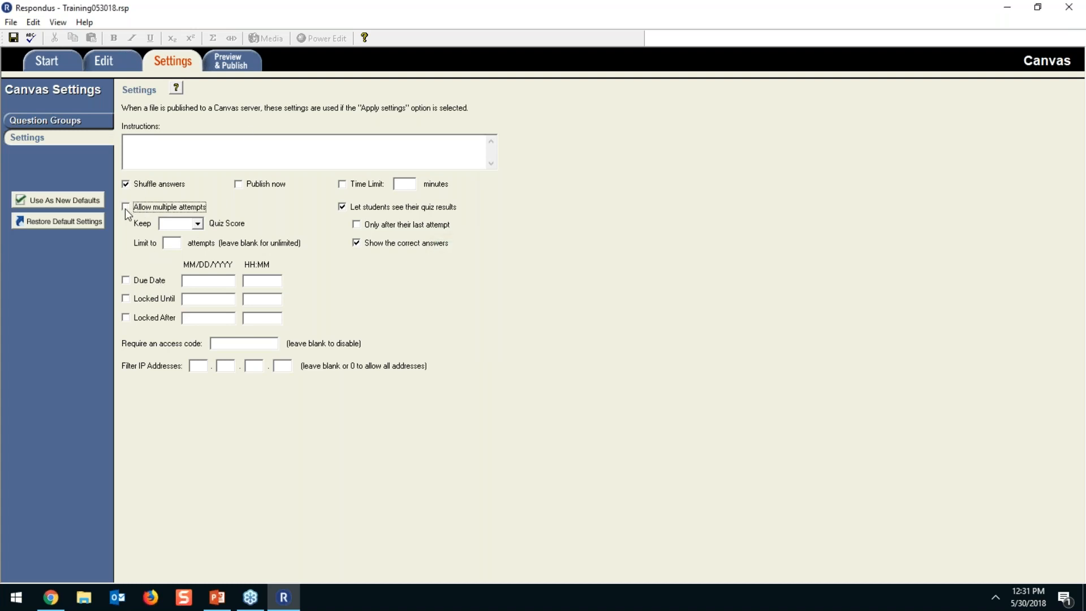
click(67, 119)
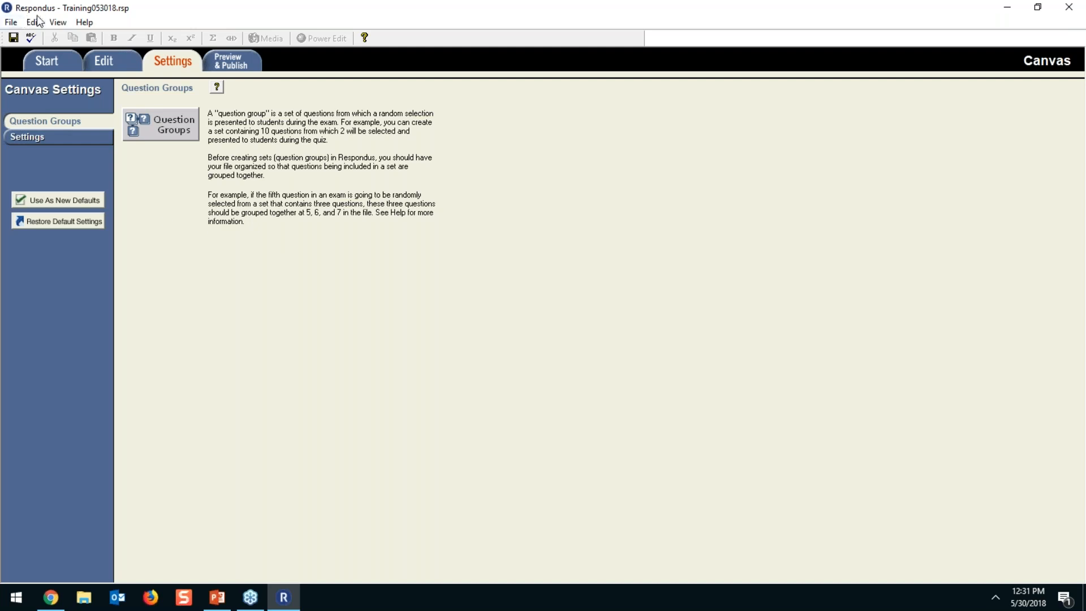
- Set the default point value for questions to 2 in the program preferences and check the Conversions options
click(8, 22)
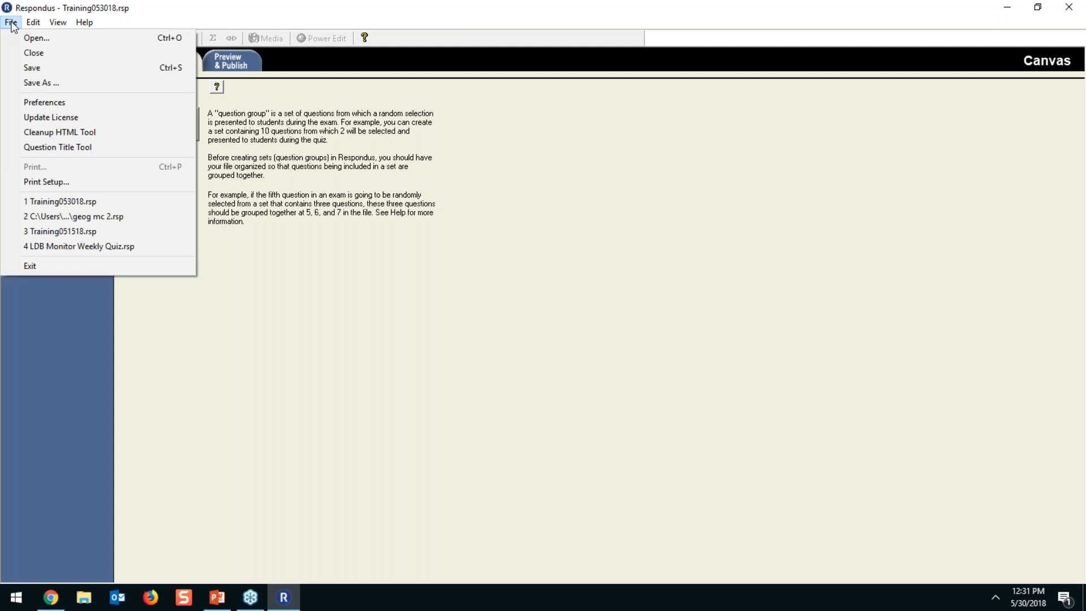
click(9, 105)
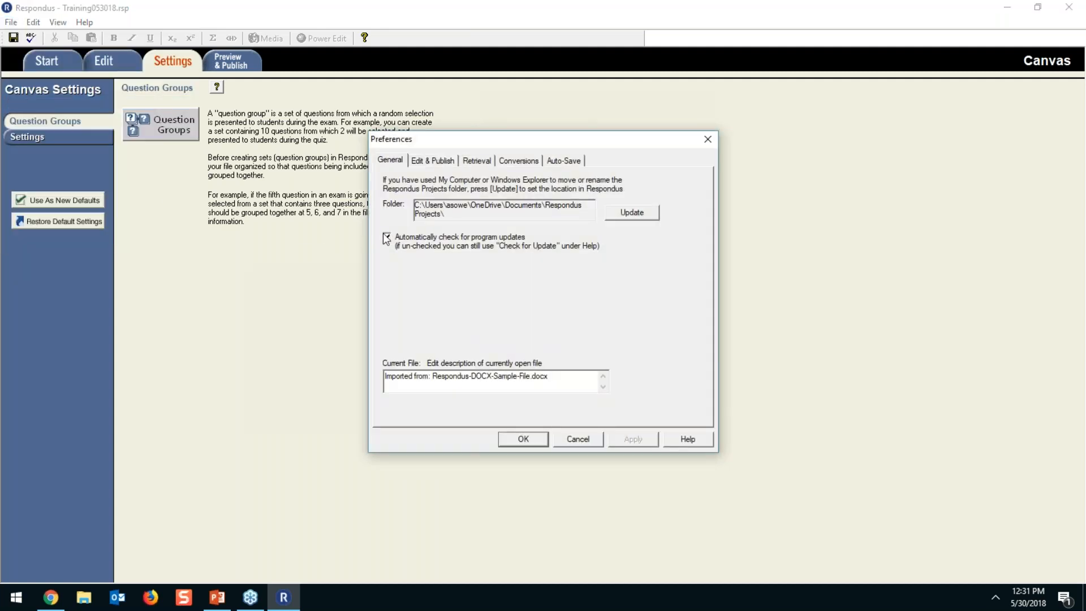
click(436, 163)
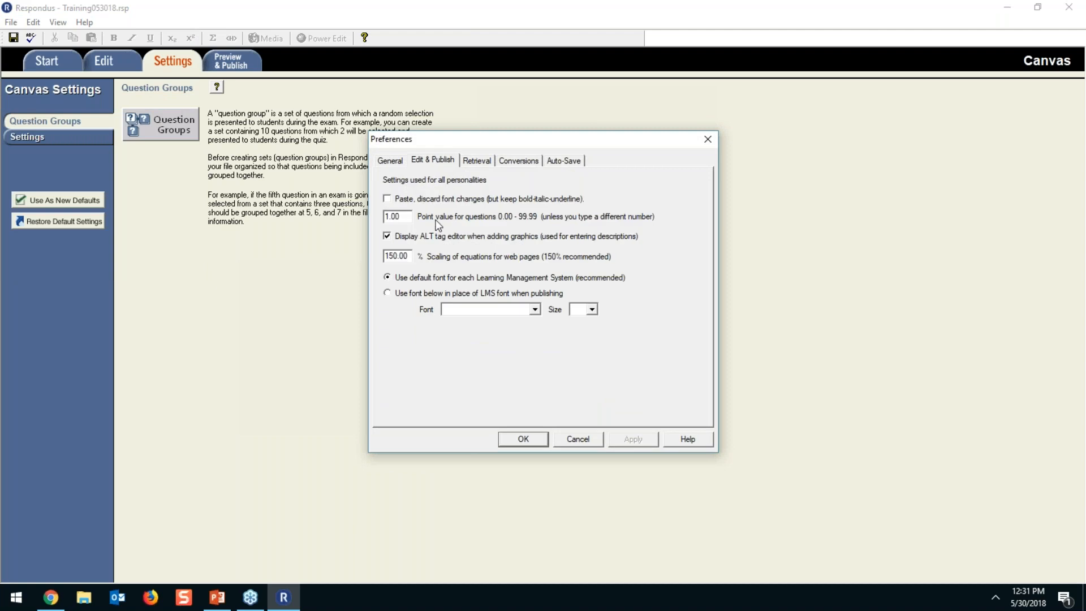
drag(408, 218, 331, 213)
text(2)
click(530, 162)
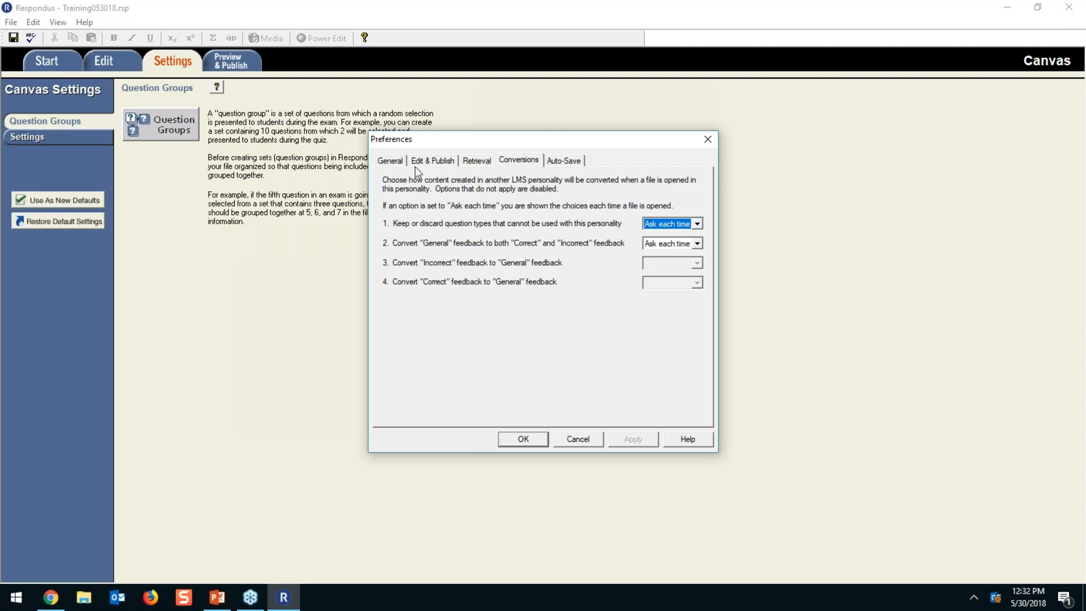
- Set the default point value for questions to 5, save the preferences and check the blank multiple choice form
click(399, 161)
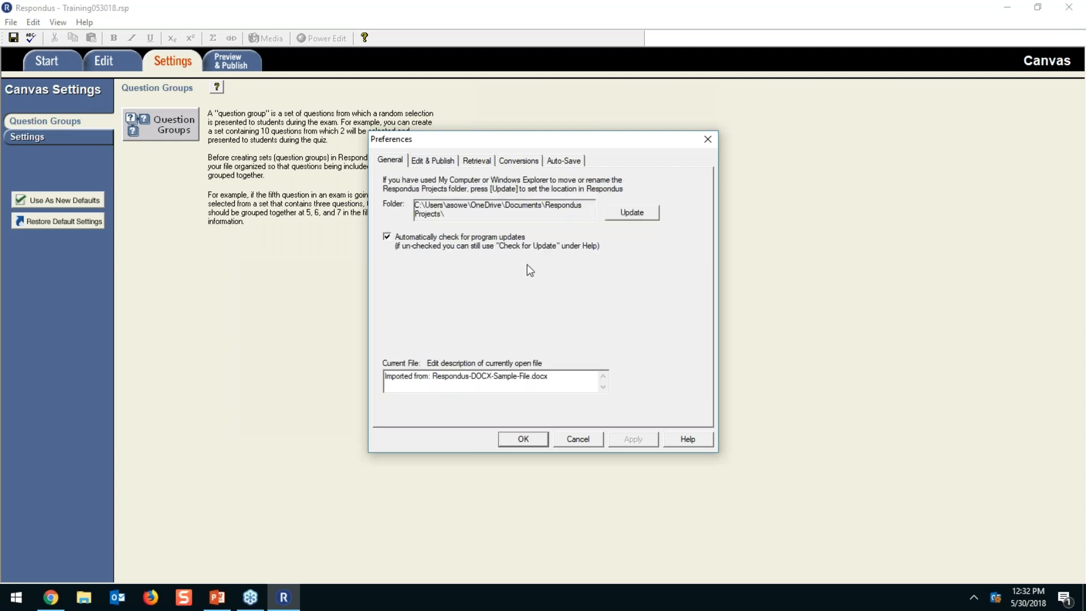
click(432, 161)
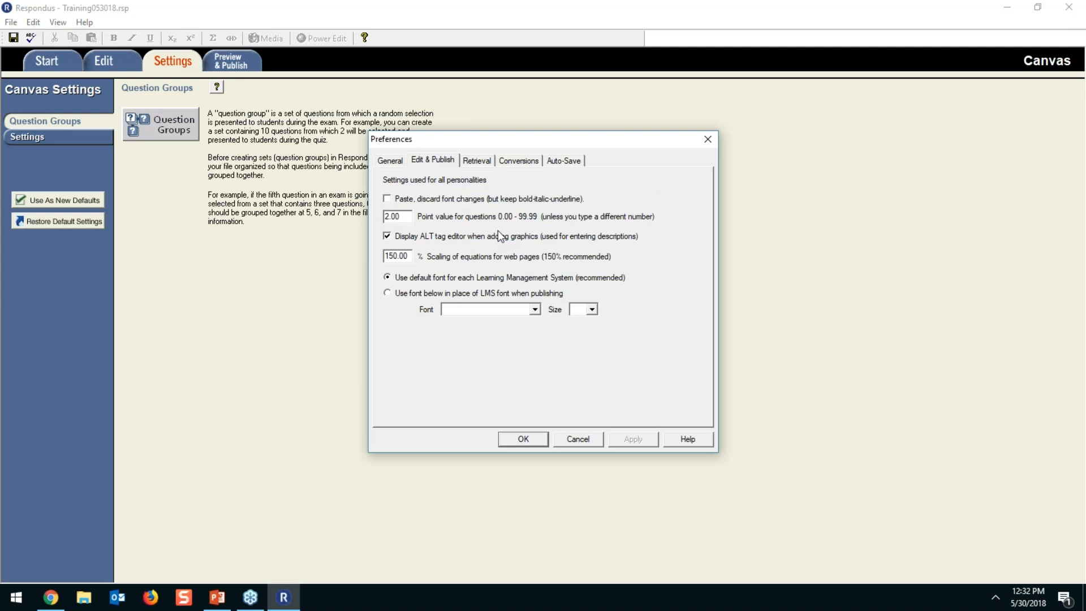
double_click(402, 216)
text(5)
click(523, 439)
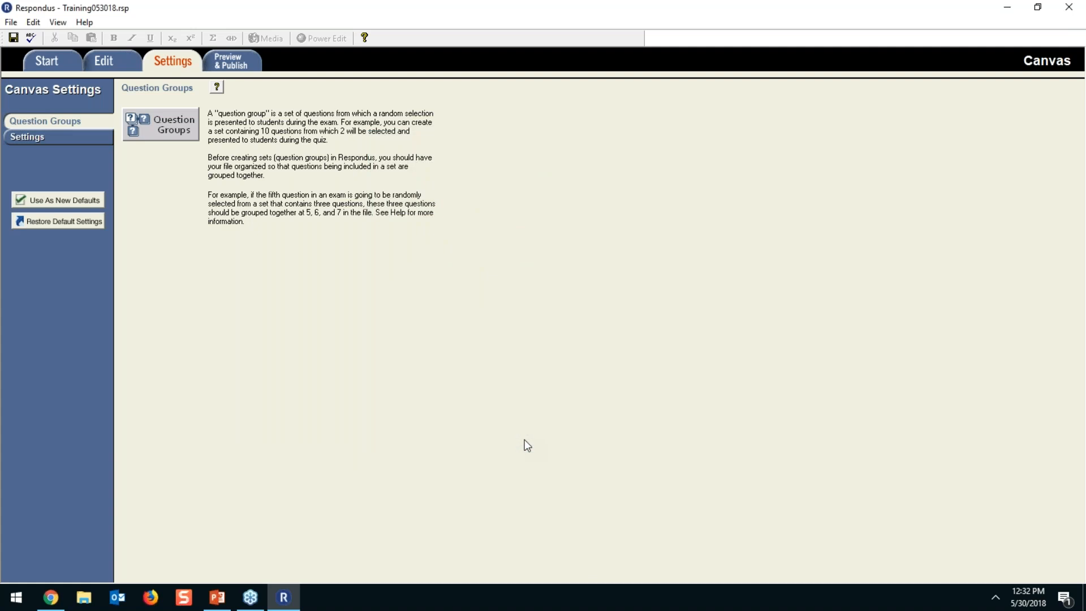
click(116, 63)
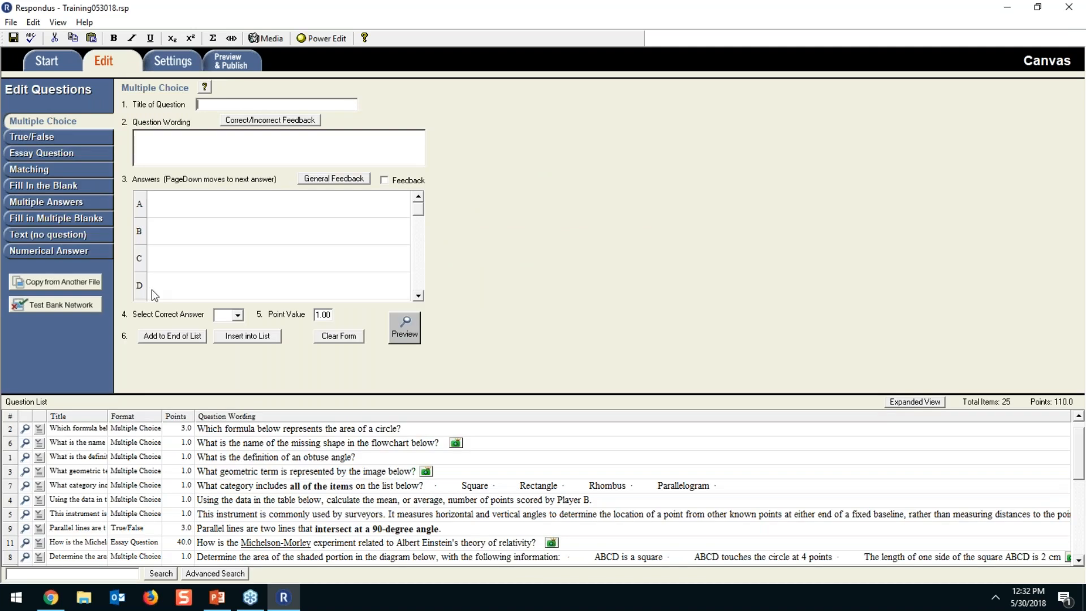
- Preview the exam file and step through its questions up to question 17
click(172, 60)
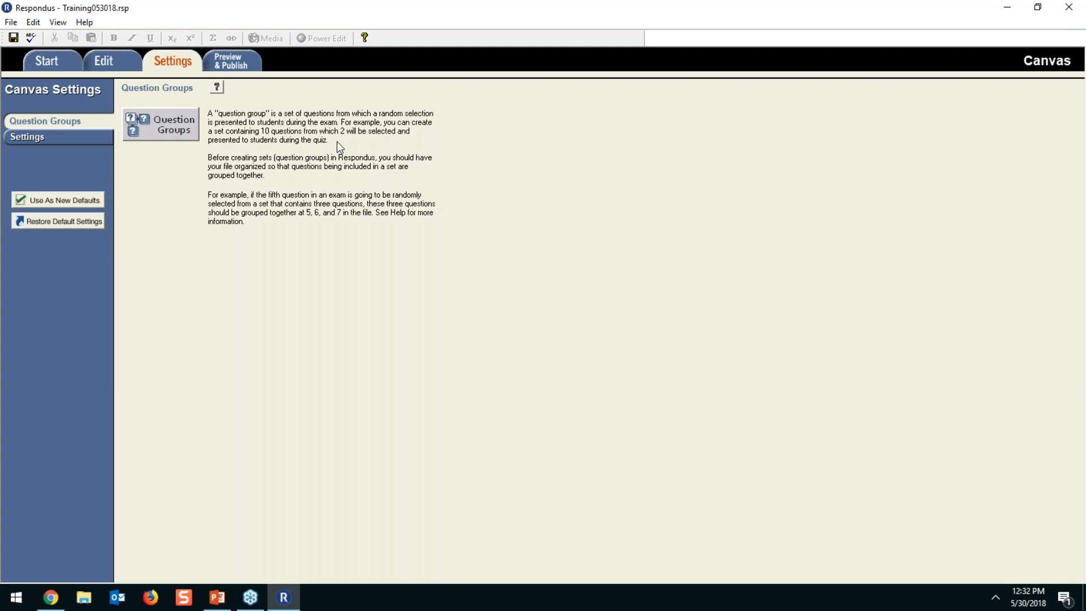
click(231, 60)
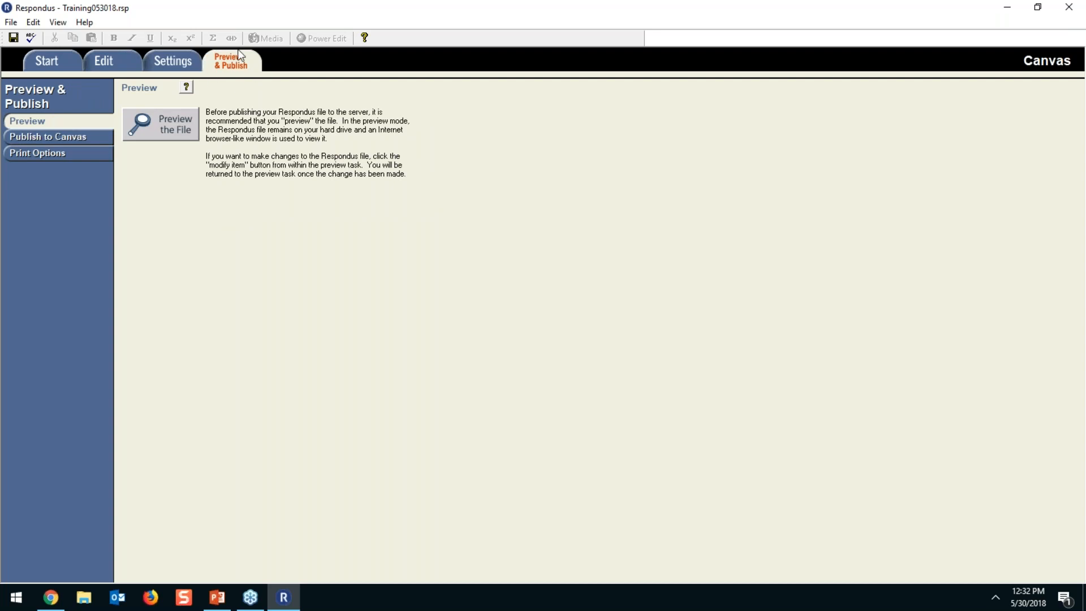
click(182, 120)
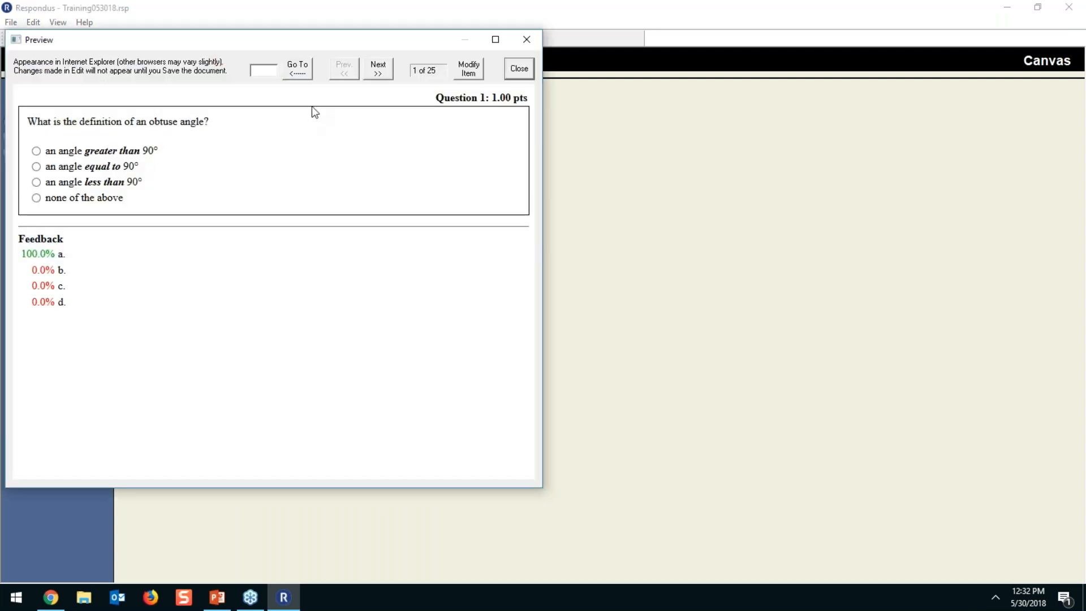
click(377, 71)
click(377, 70)
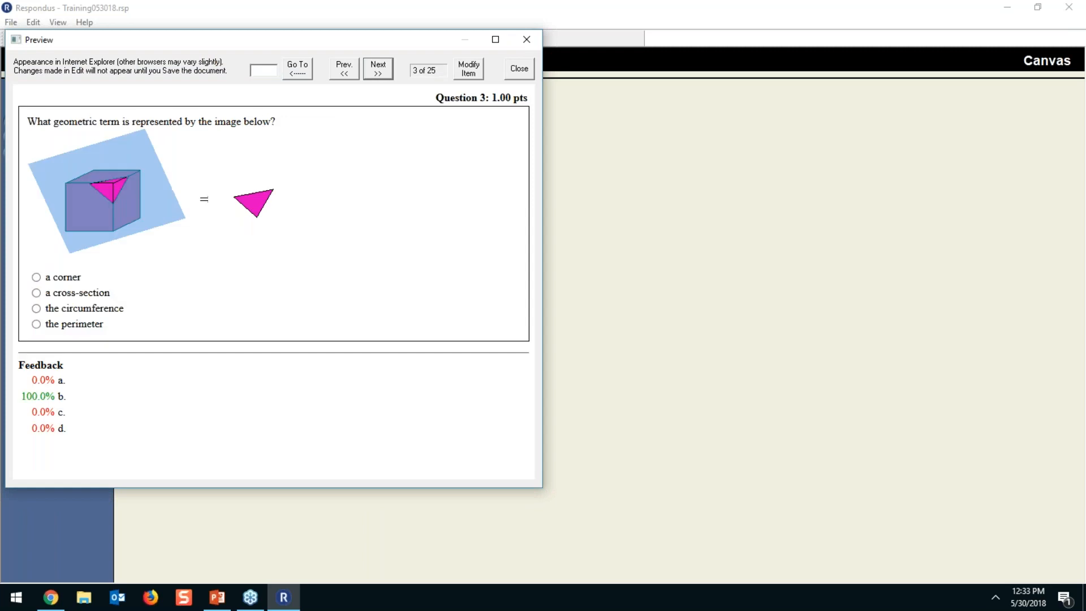
click(377, 70)
click(378, 70)
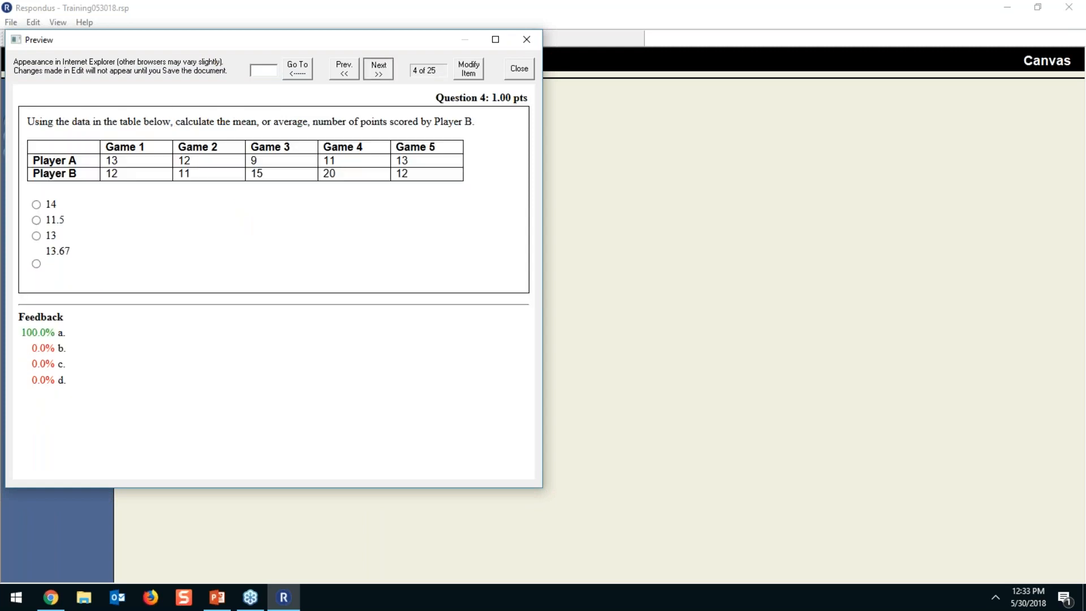
click(377, 70)
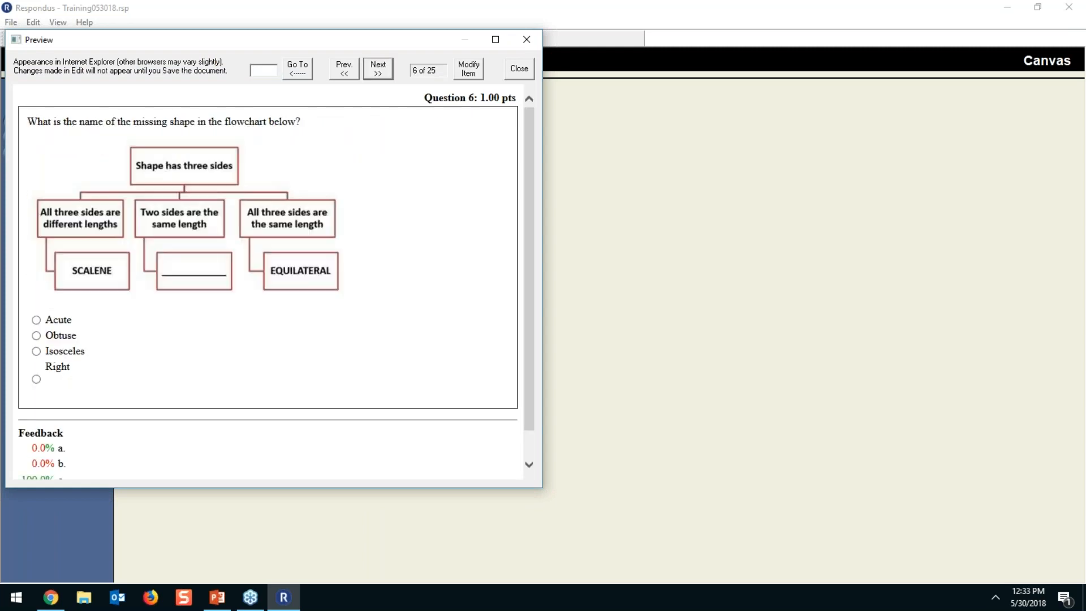
click(378, 70)
click(378, 70)
click(377, 70)
click(378, 70)
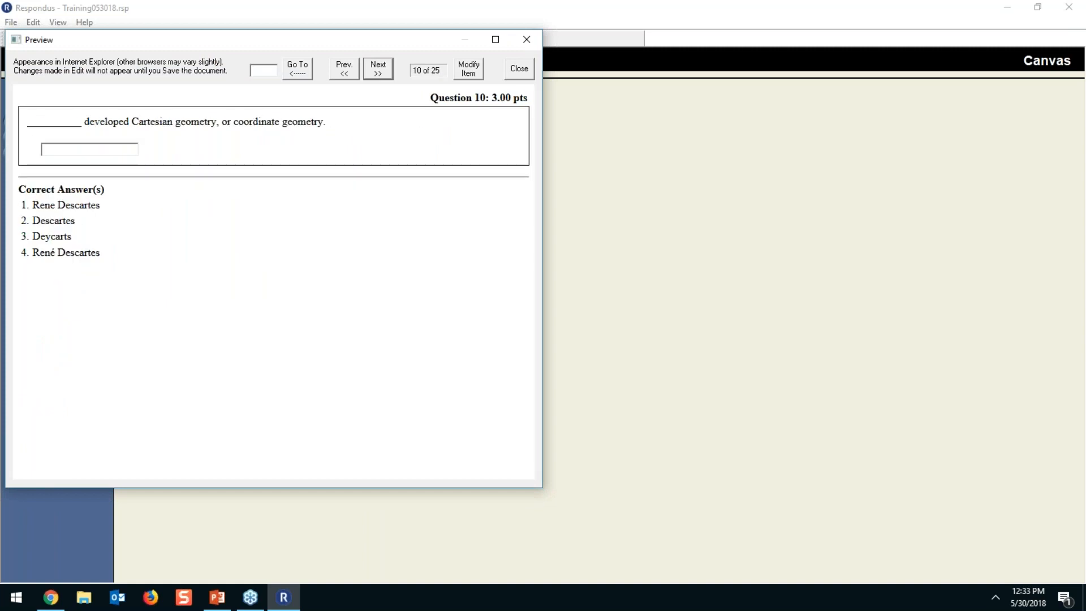
click(378, 70)
click(378, 70)
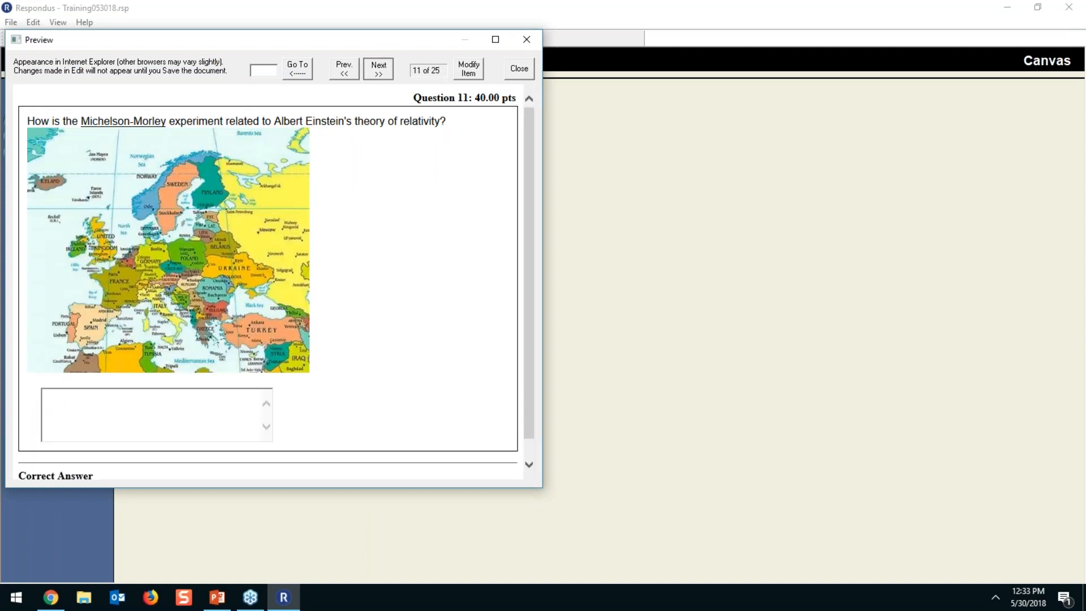
click(378, 70)
click(378, 71)
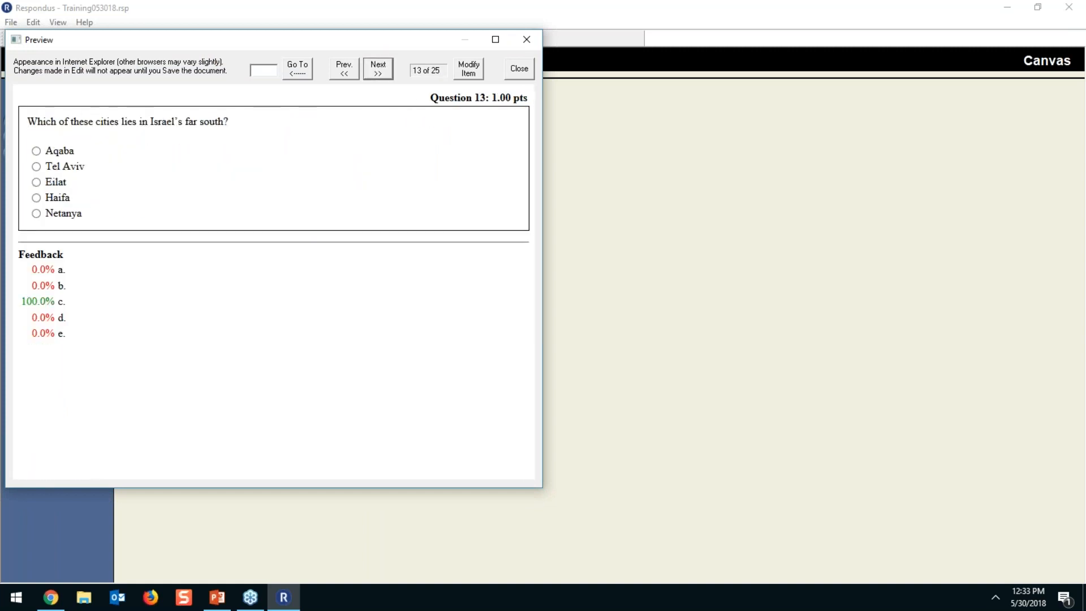
click(378, 70)
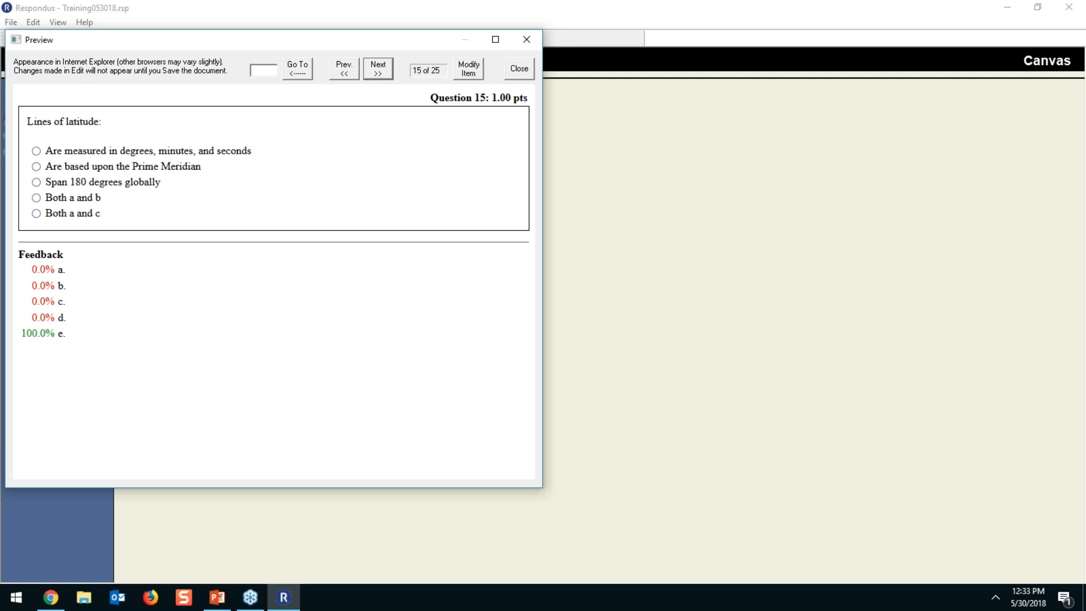
click(378, 70)
click(378, 70)
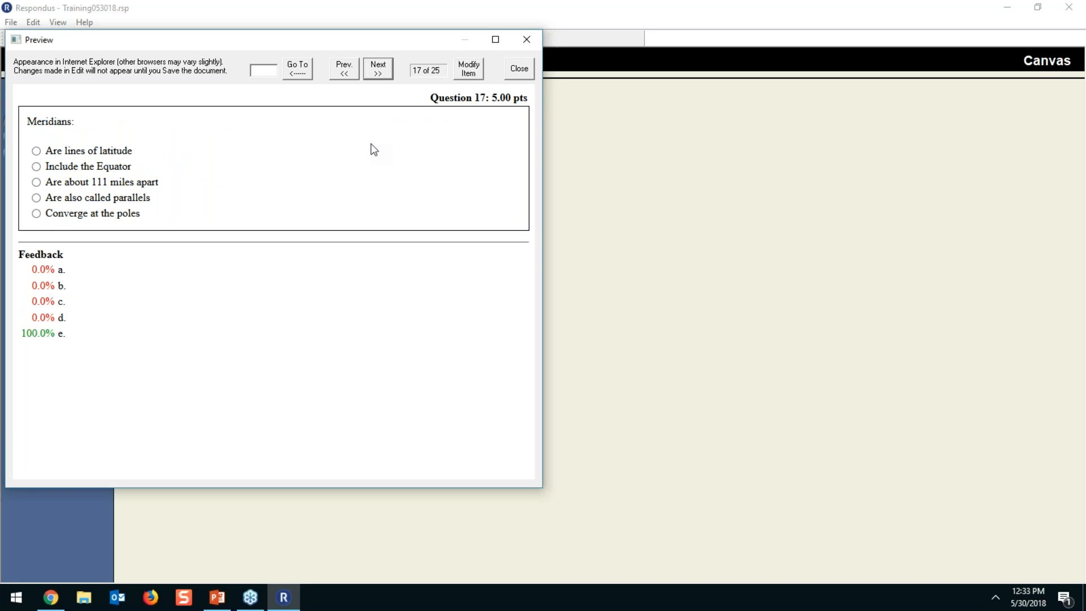
- Modify question 17 from the preview so answer C reads "Are about 121 miles apart", save it and close the preview
click(468, 68)
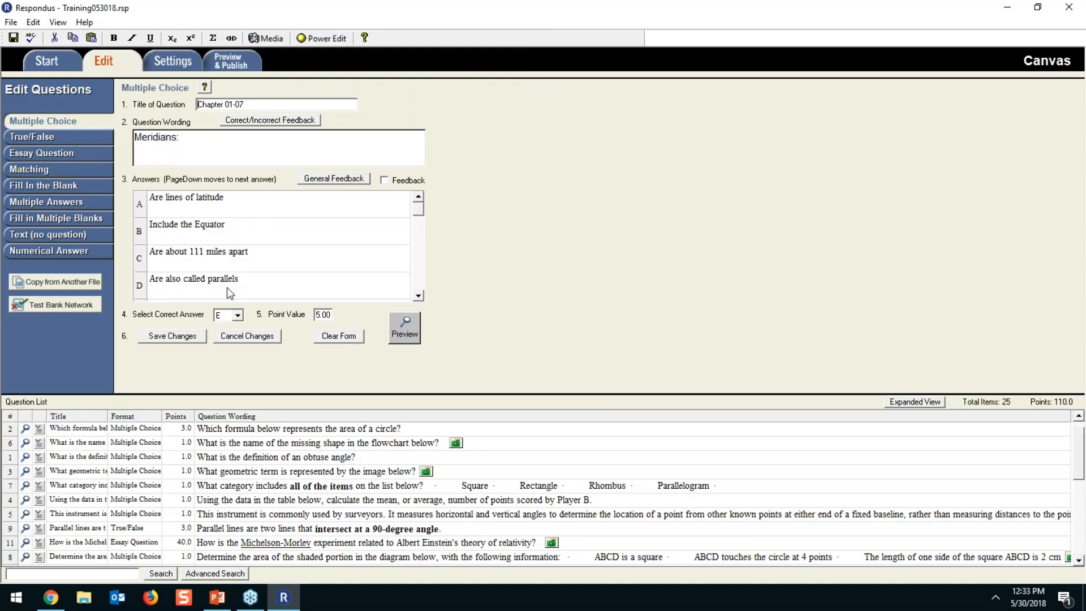
click(271, 252)
click(205, 255)
key(BackSpace)
text(2)
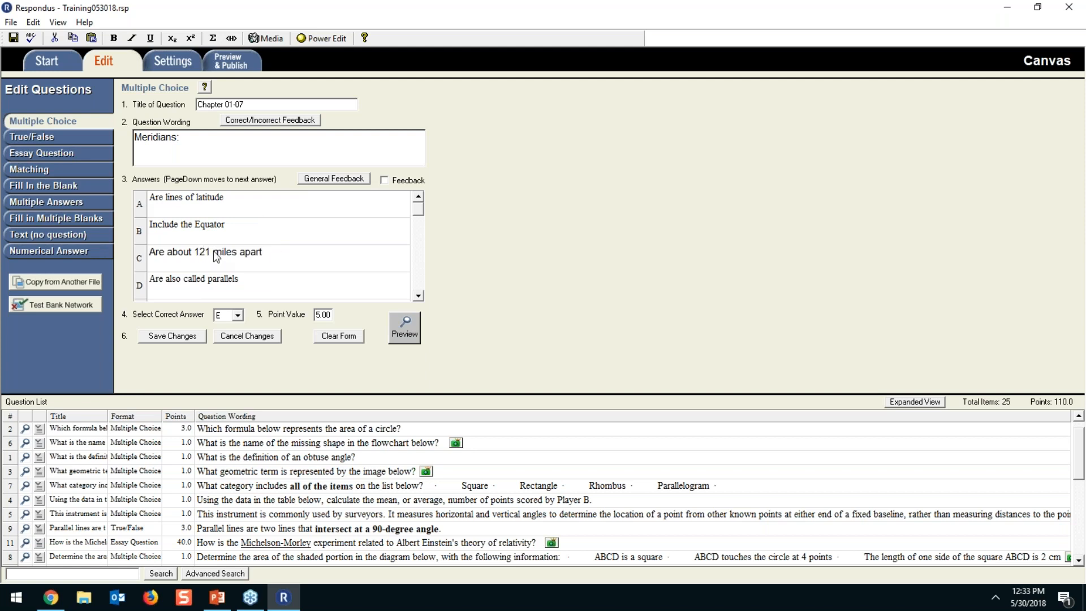
click(172, 336)
click(406, 328)
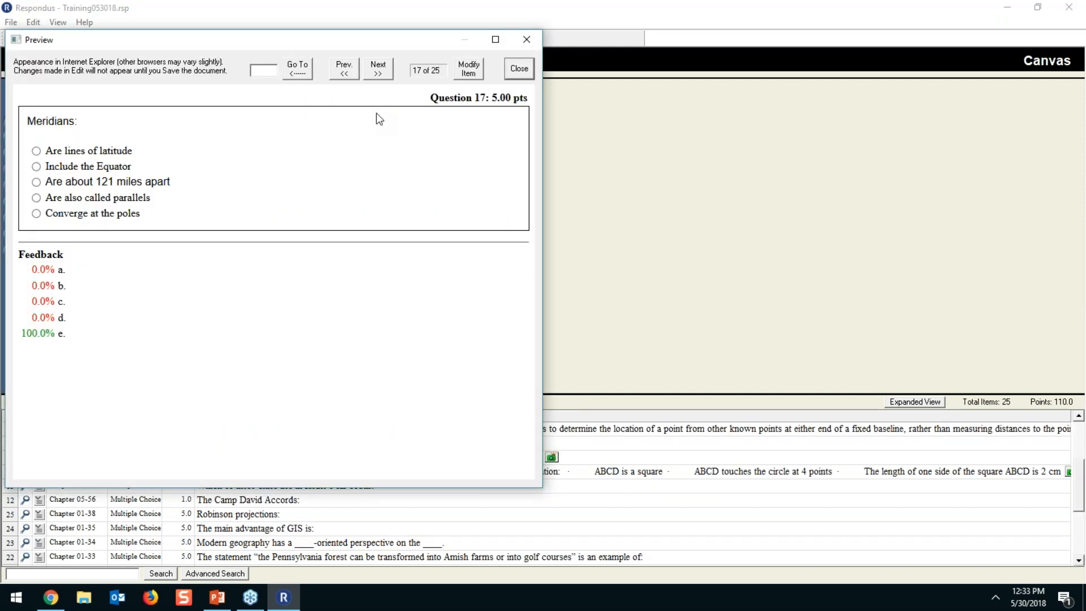
click(526, 70)
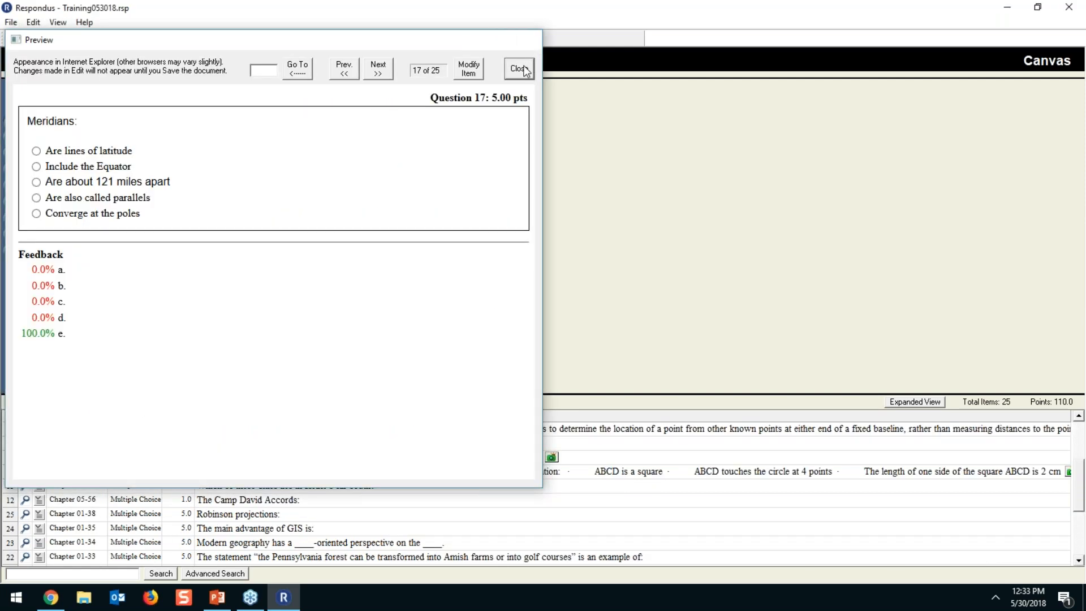
- Start the Publish Wizard for Canvas with Publish to single course as the type of publish
click(181, 59)
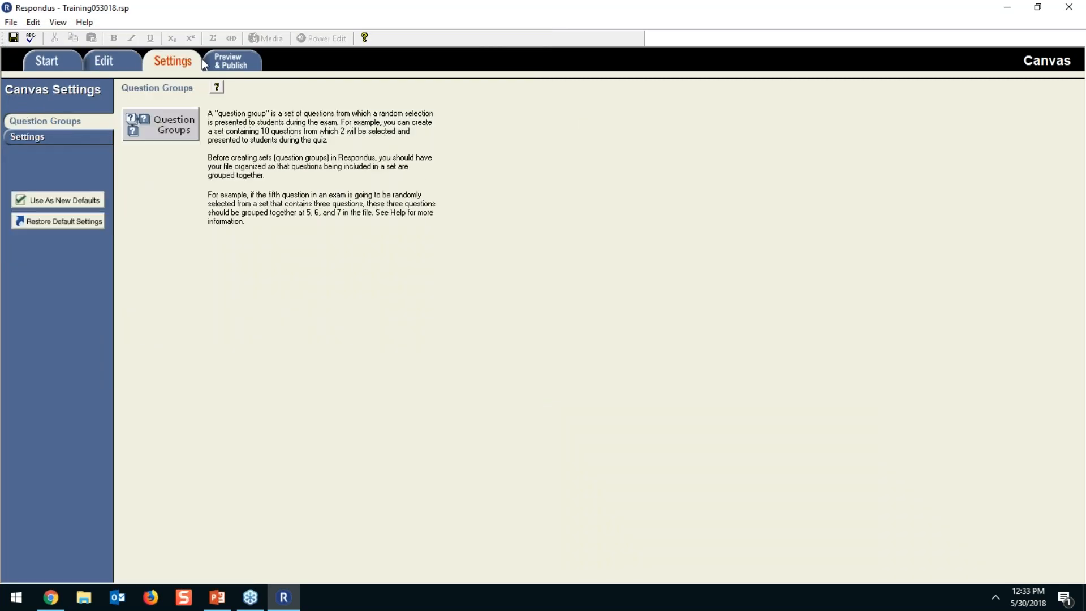
click(228, 61)
click(83, 136)
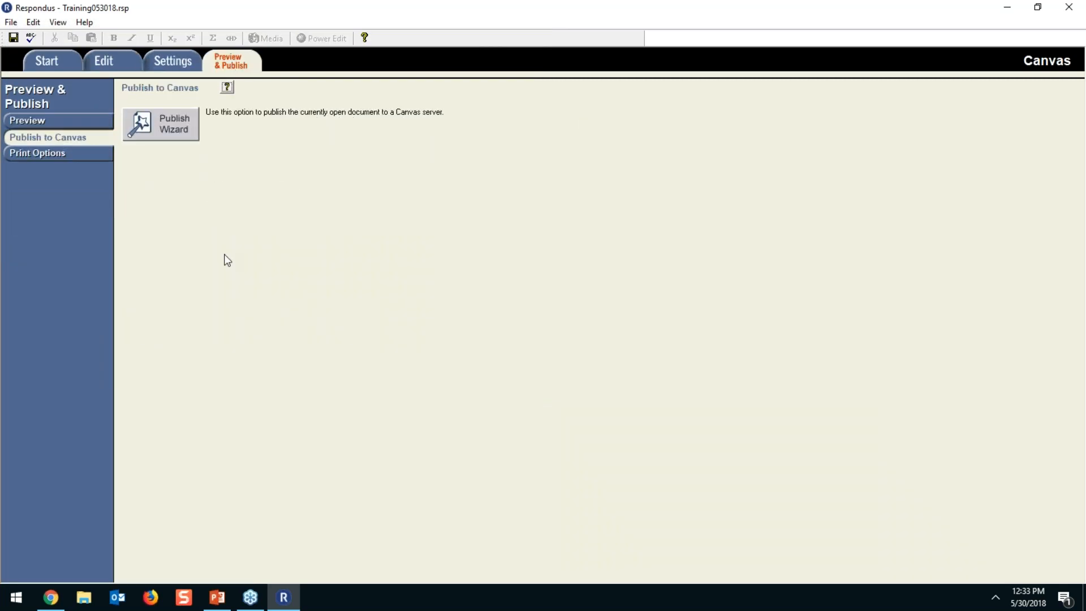
click(152, 135)
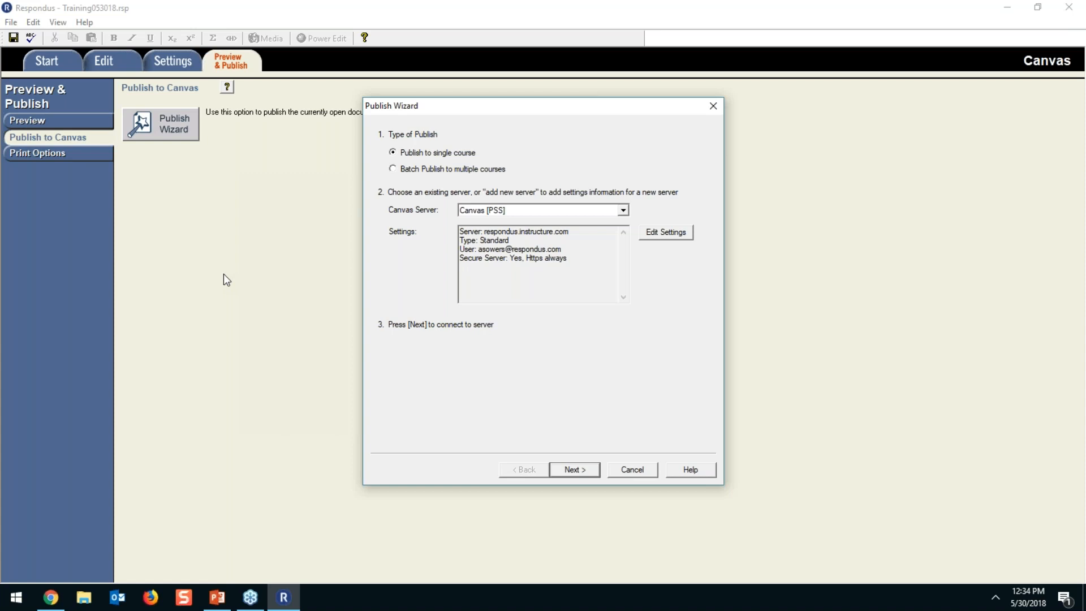
click(409, 169)
click(413, 153)
- Open the manual settings form for adding a new Canvas server, cancel it and reselect the Canvas [PSS] server
click(599, 212)
click(600, 220)
click(518, 242)
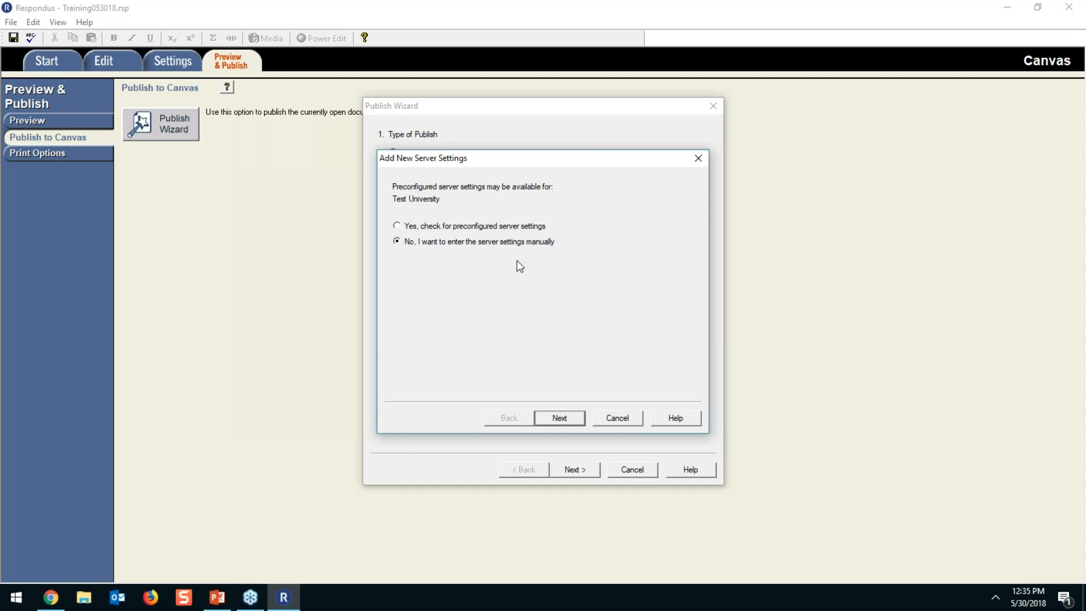
click(559, 420)
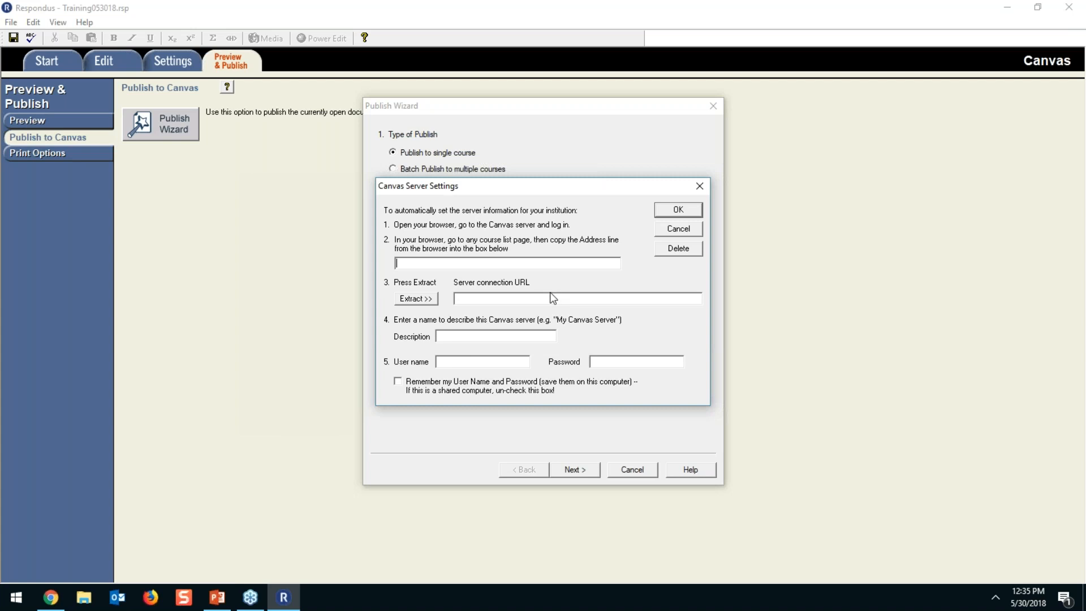
click(673, 229)
click(623, 210)
click(597, 232)
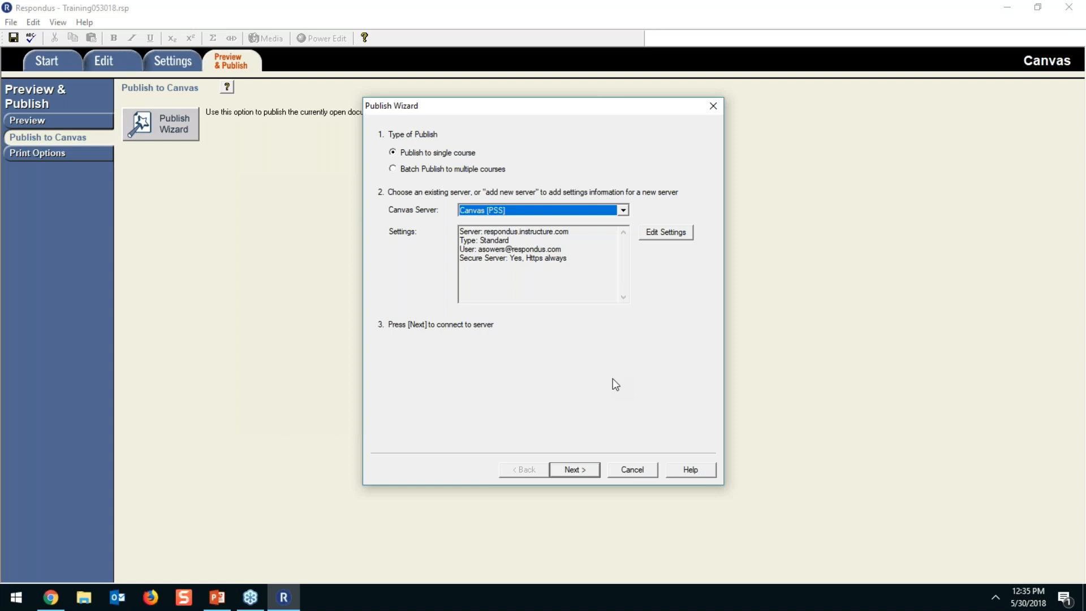
- Connect to the server and choose to create a Graded Quiz named Training053018 with Apply Settings turned on
click(573, 469)
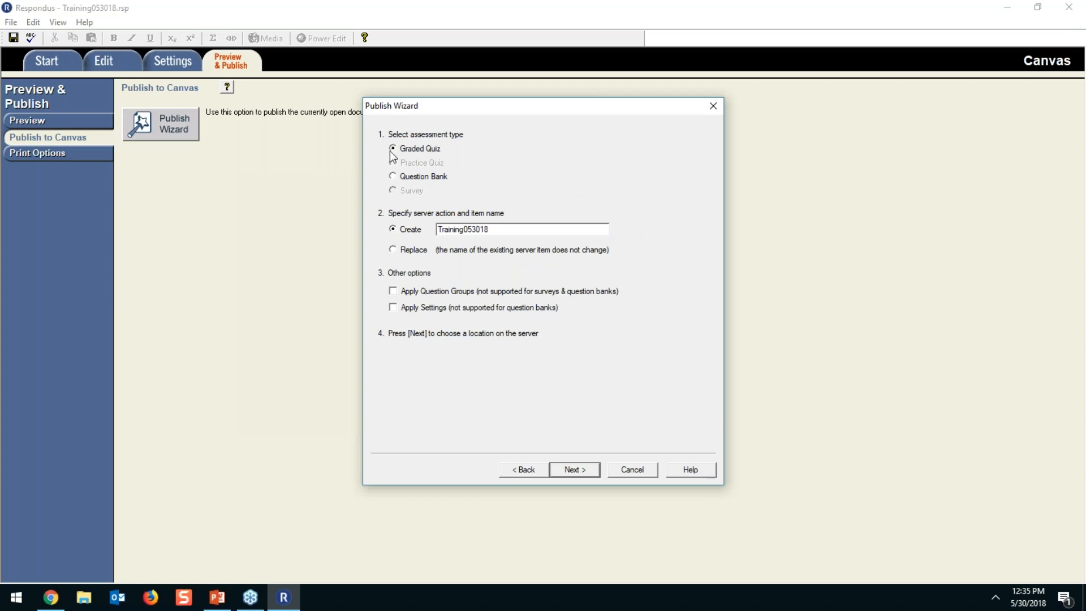
click(395, 179)
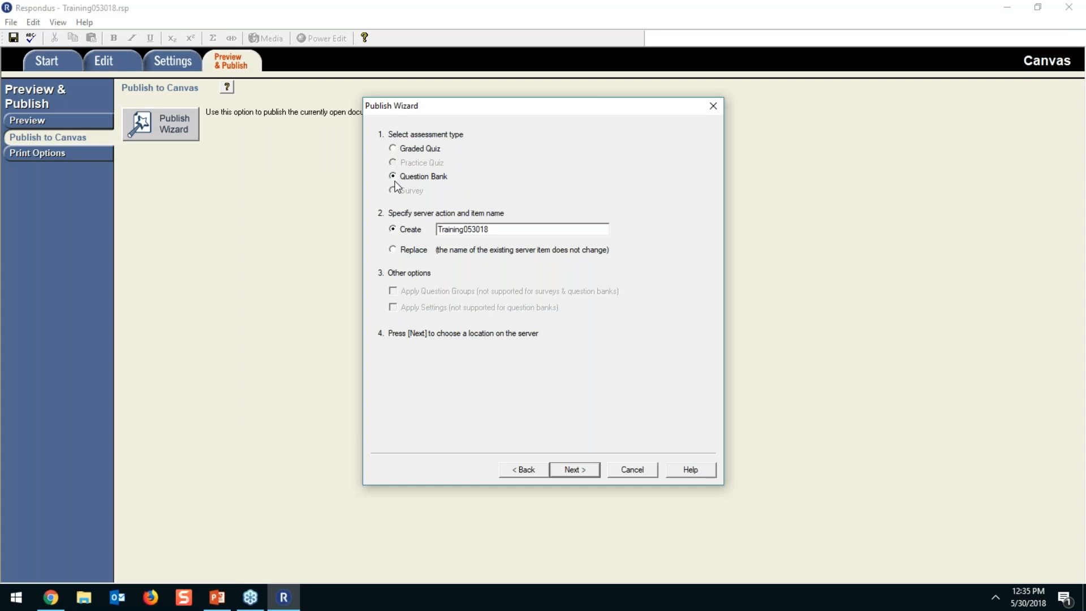
click(394, 150)
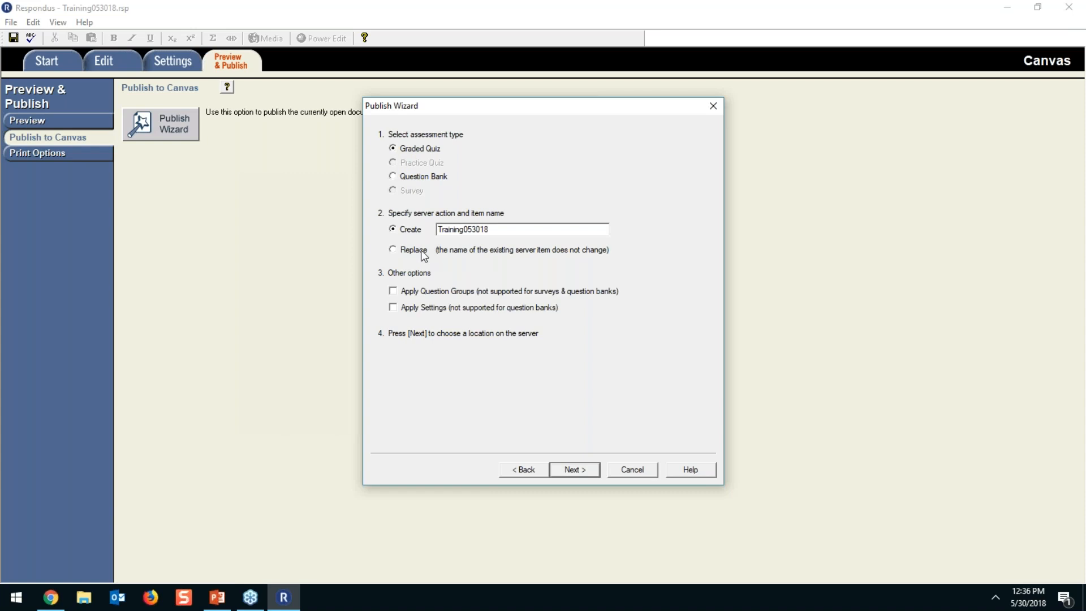
click(393, 308)
- Choose the Geography 101 course as the destination and publish the quiz to it
click(575, 469)
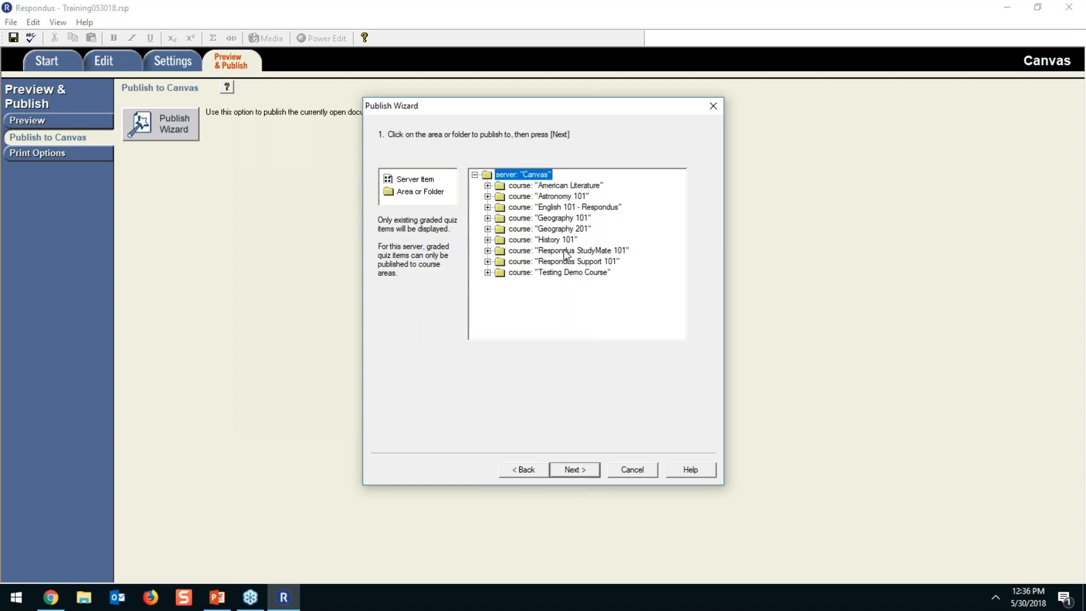
click(569, 219)
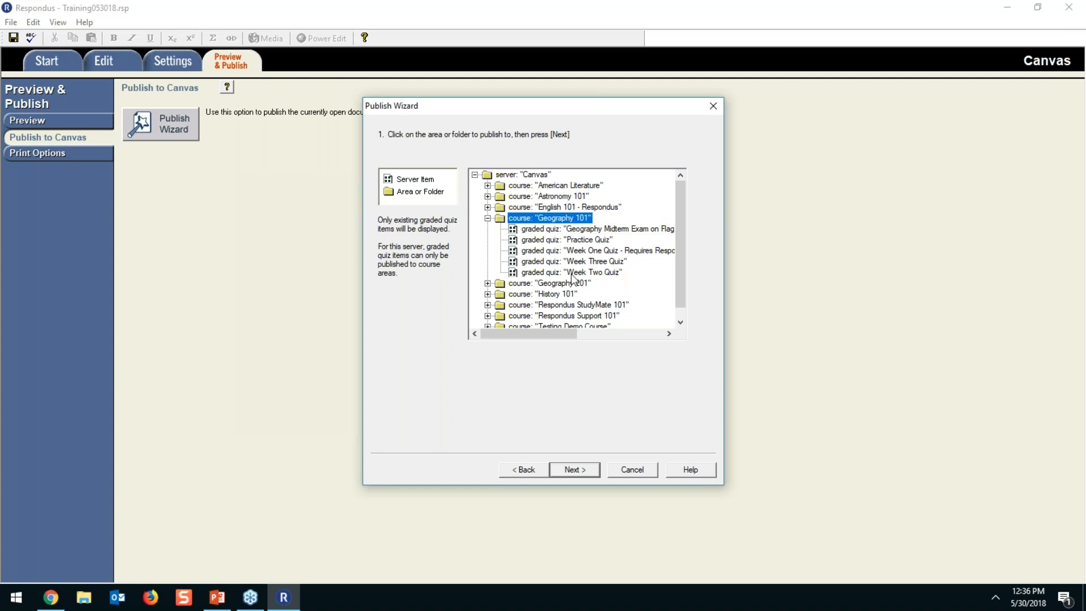
click(575, 470)
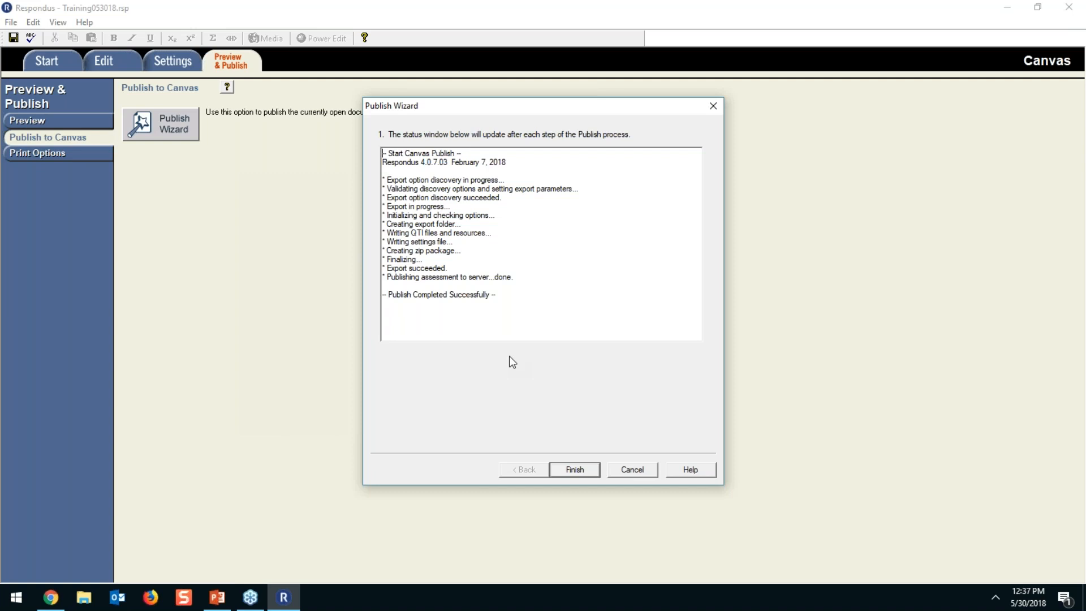
- Switch to the Canvas login page in Chrome and log in with the saved account e-mail and password
click(45, 605)
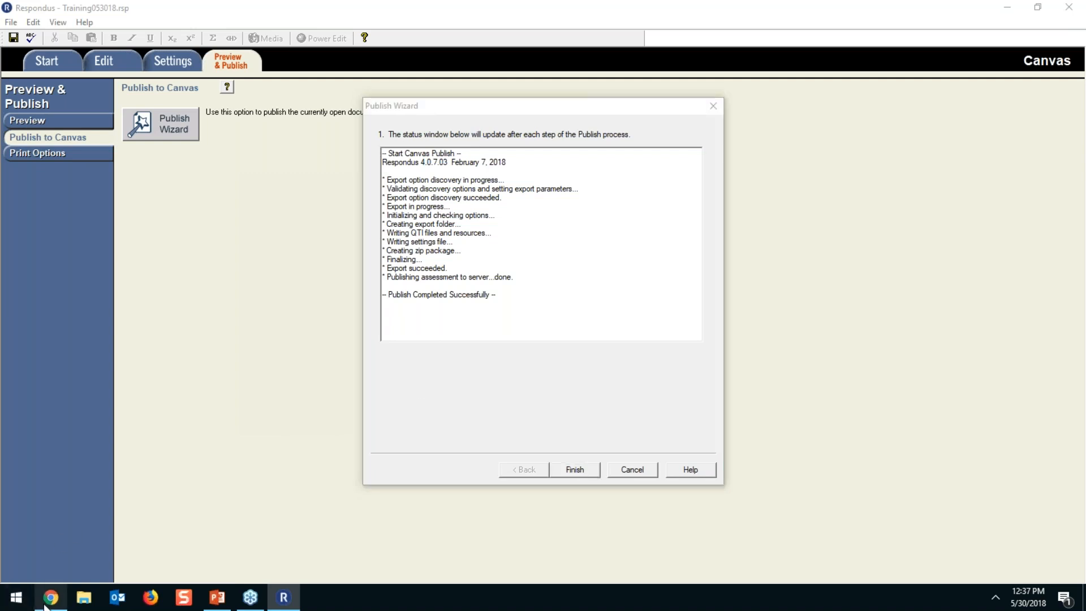
click(304, 11)
click(509, 174)
key(ctrl+a)
text(as)
key(Down)
key(Down)
key(Return)
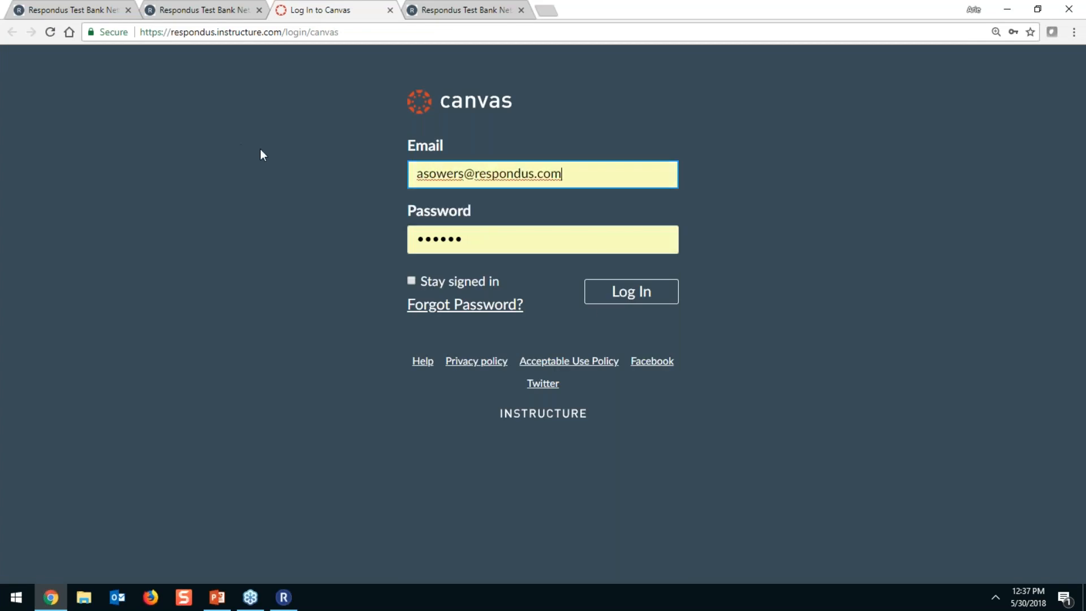
click(603, 299)
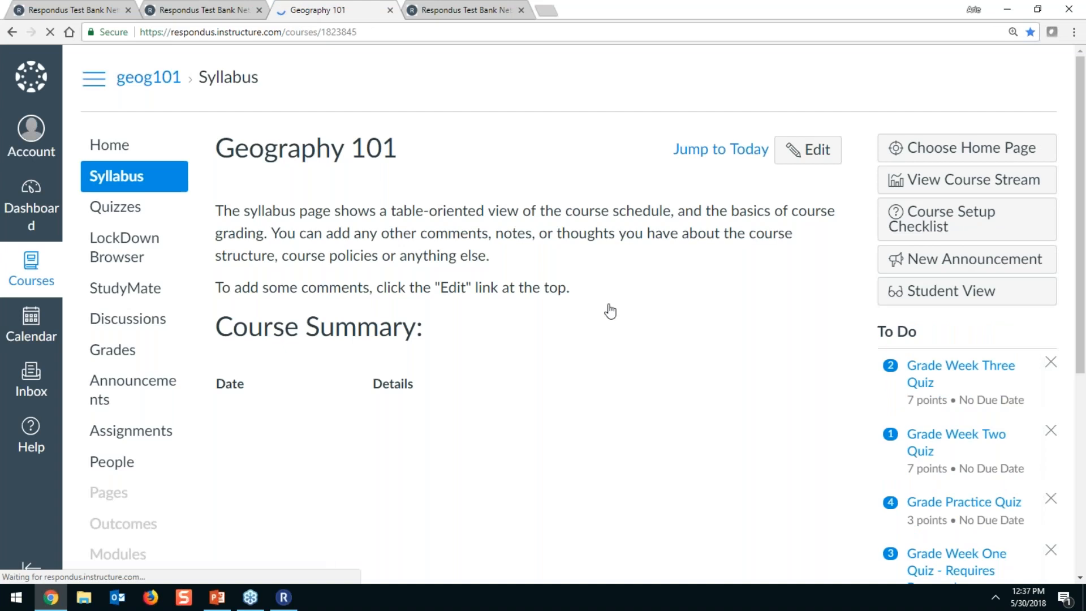
- Open the Training053018 quiz from the Geography 101 course's quiz list and preview it
click(113, 211)
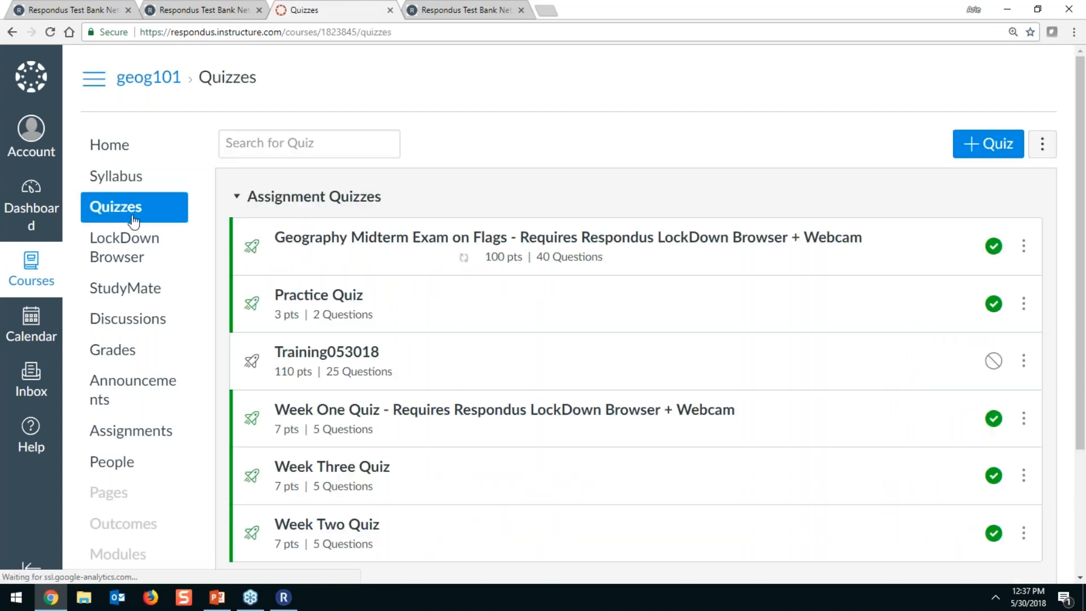
click(306, 353)
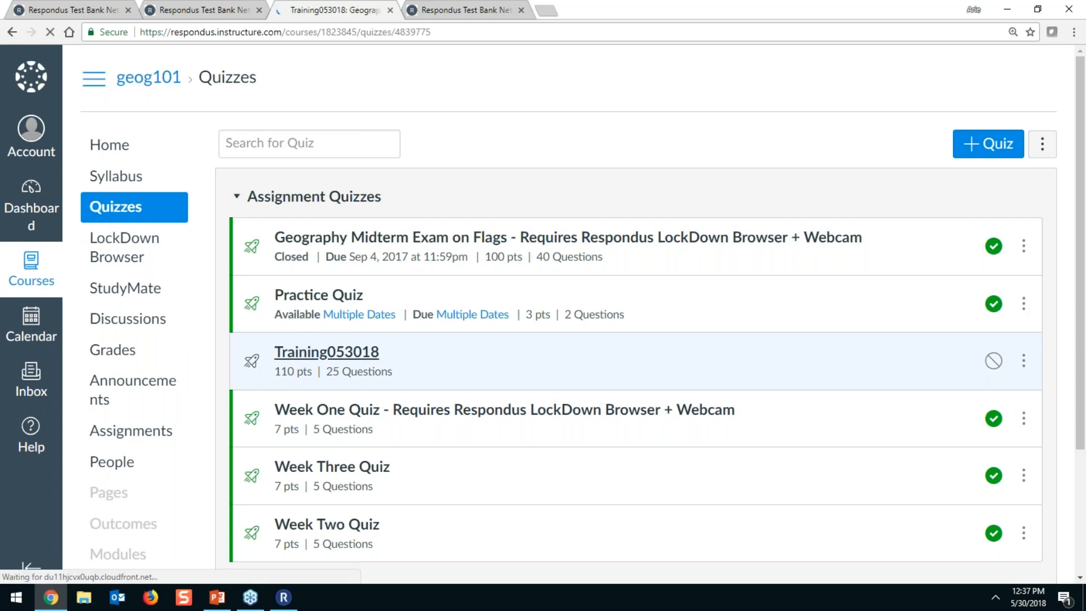
click(686, 144)
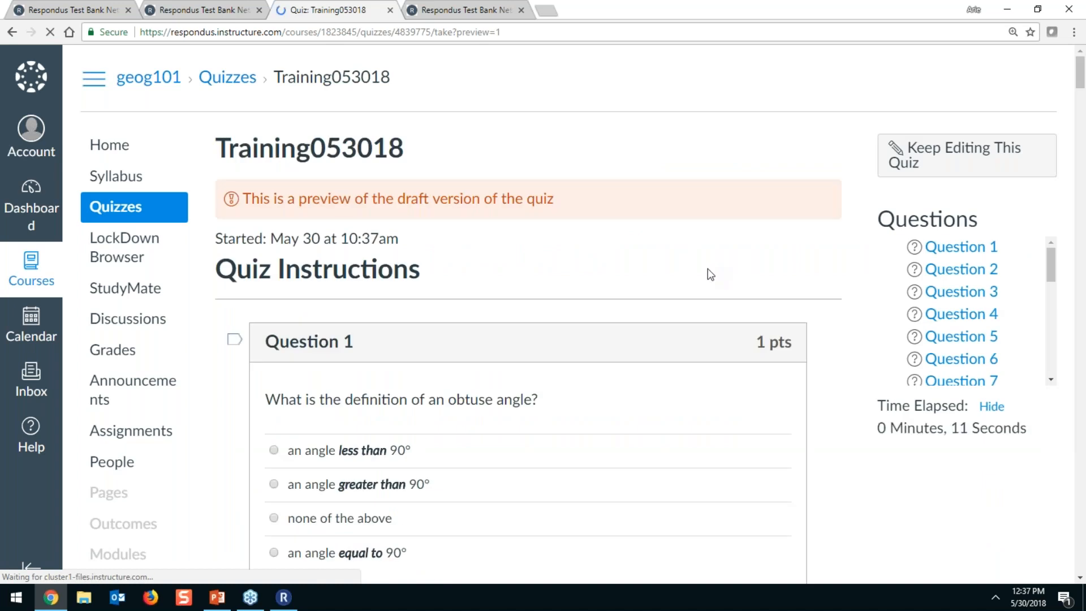
- Examine the questions and images throughout the Training053018 quiz preview, then return to the course's quiz list
scroll(710, 275, down, 3)
click(427, 283)
scroll(255, 310, down, 4)
scroll(254, 310, down, 5)
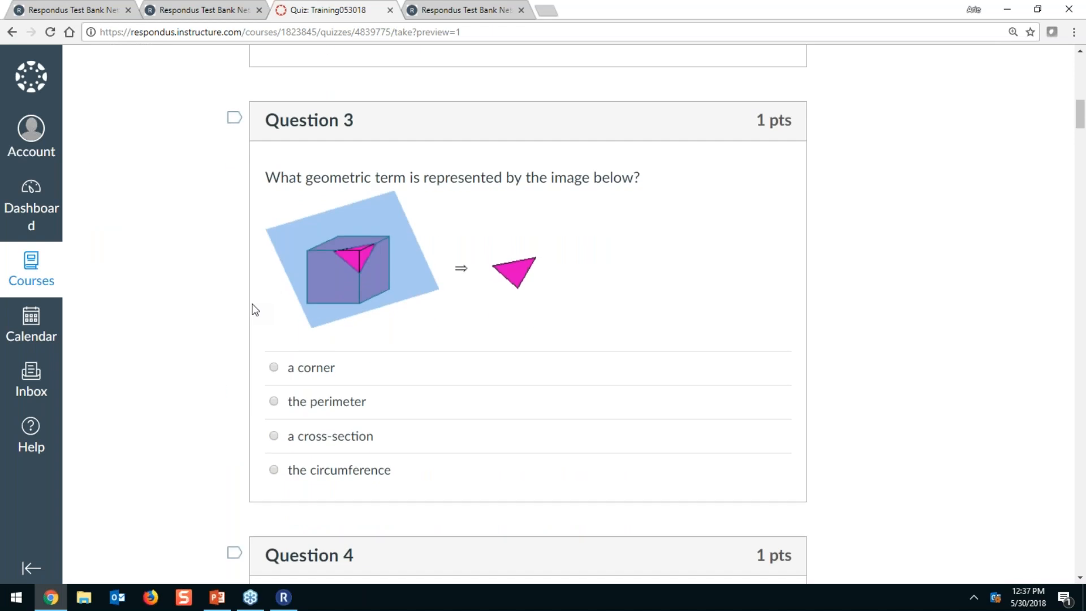
scroll(254, 310, down, 7)
scroll(254, 310, down, 20)
drag(1083, 270, 1080, 62)
click(110, 215)
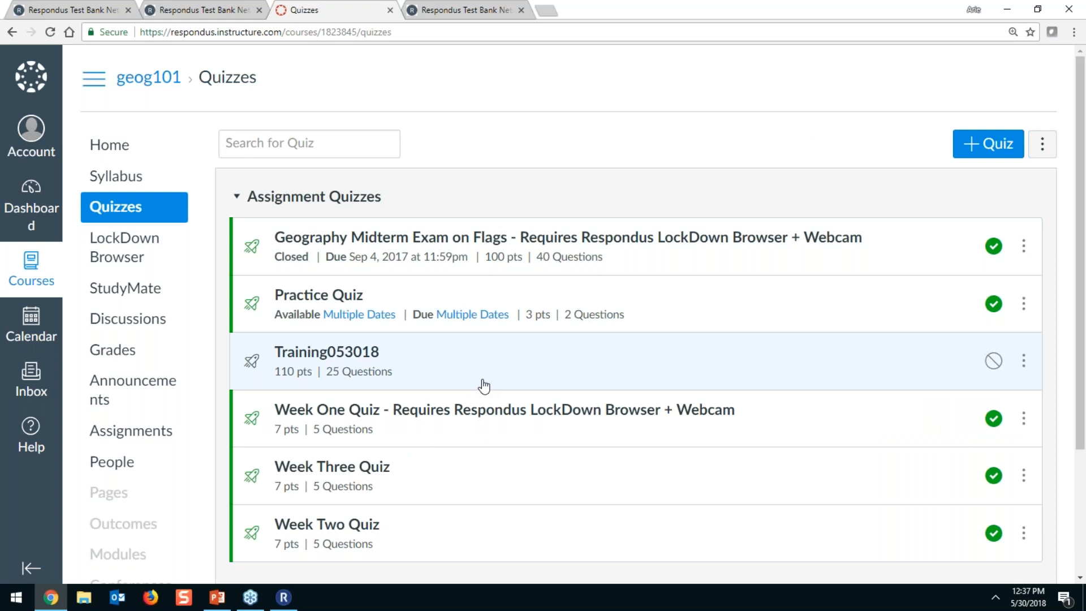
- Switch back to Respondus, finish the Publish Wizard and open the exam's print options
click(285, 597)
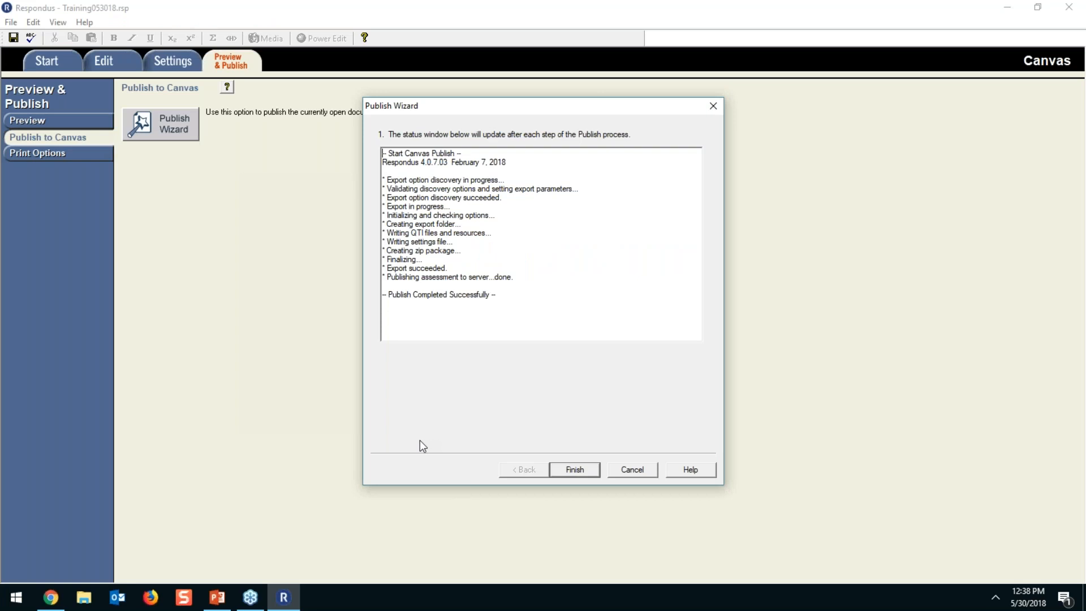
click(579, 472)
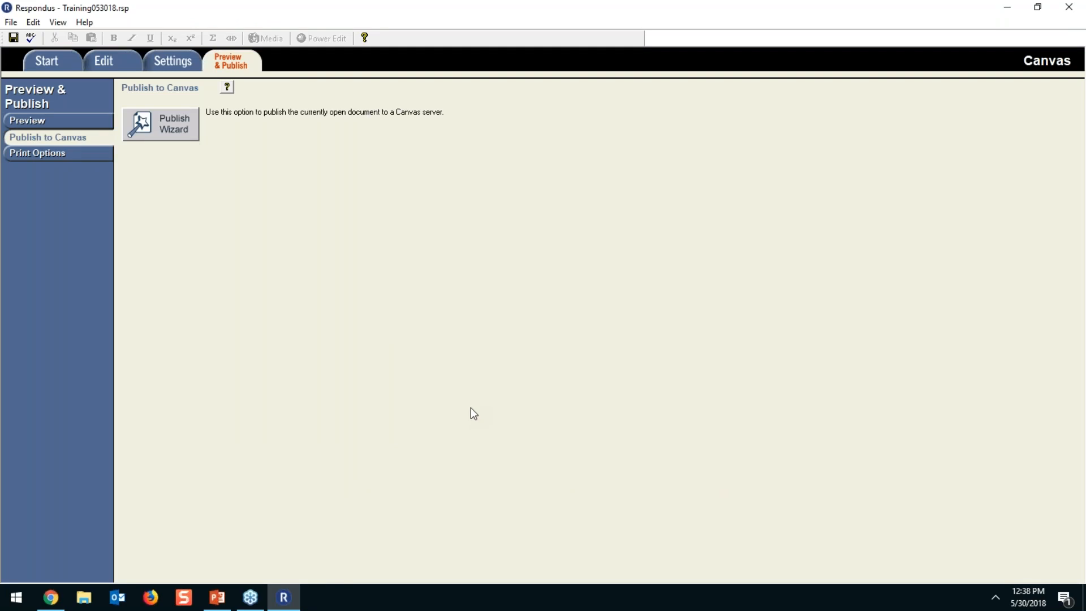
click(43, 155)
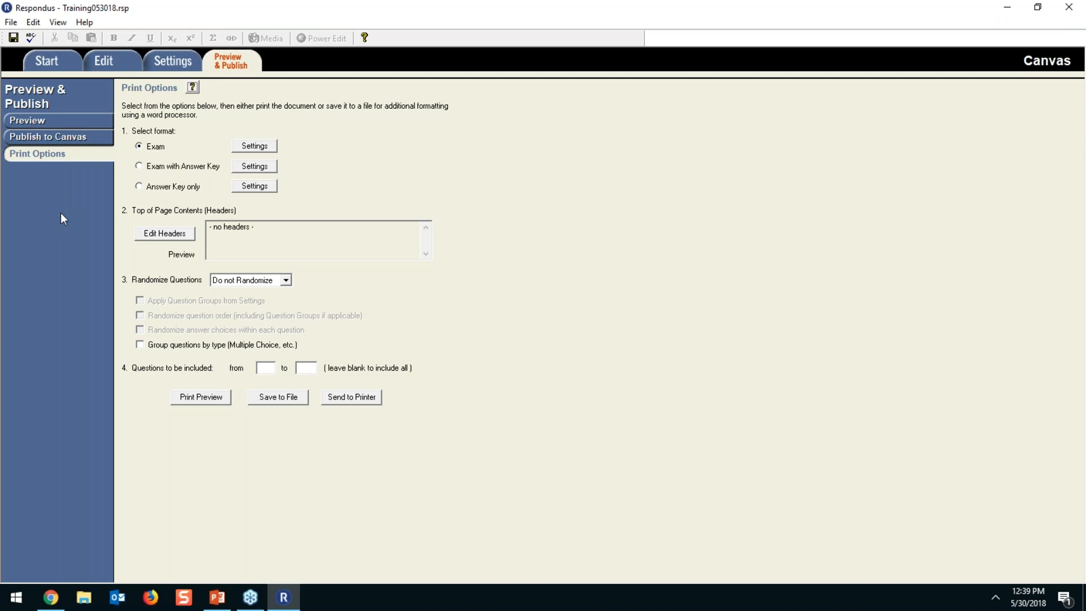
- Select Exam with Answer Key as the print format, keeping Do not Randomize and a blank question range
click(144, 168)
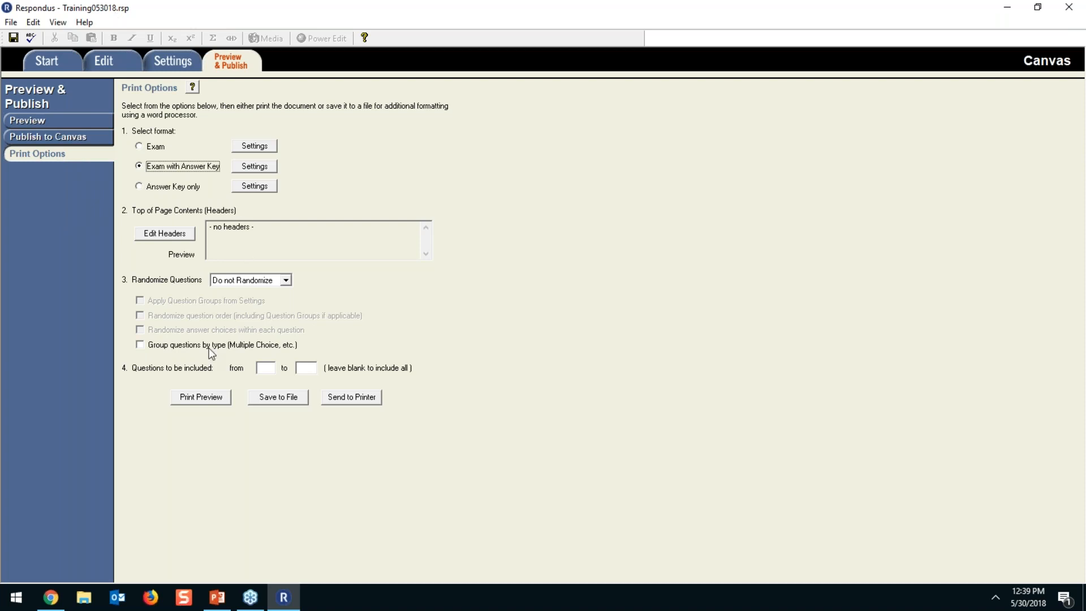
click(231, 280)
click(230, 279)
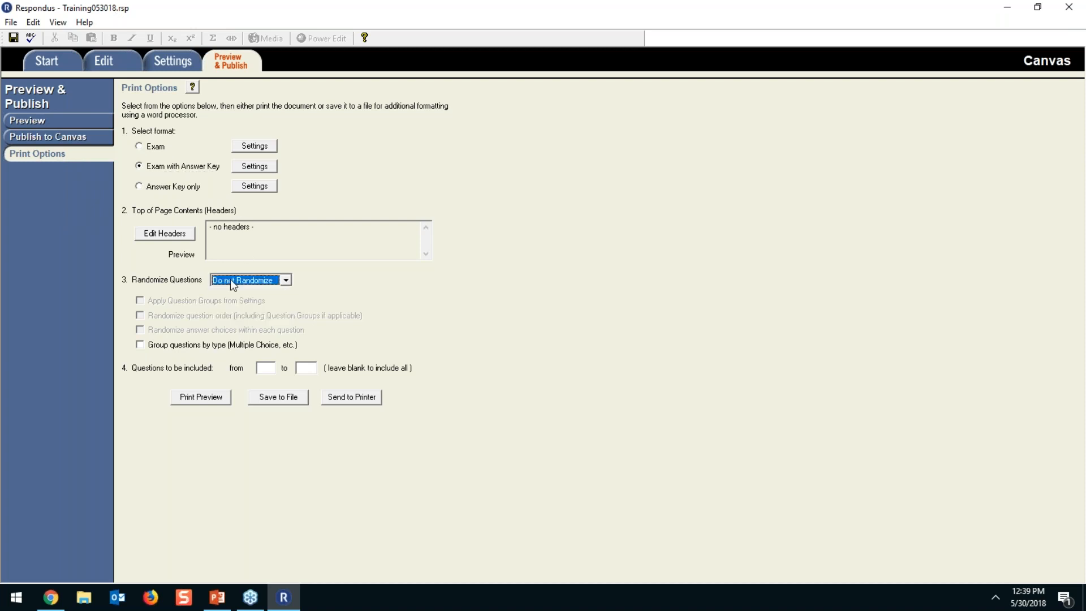
click(262, 369)
- Check the file types available for saving the exam to a file, cancel the save and return to the Open or Create page
click(296, 399)
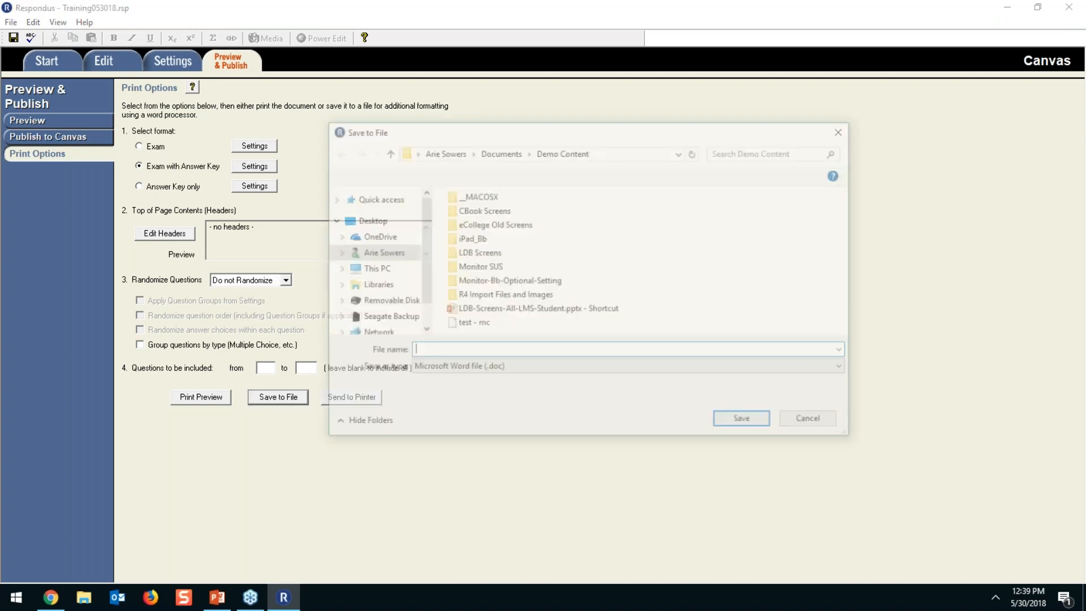
click(415, 368)
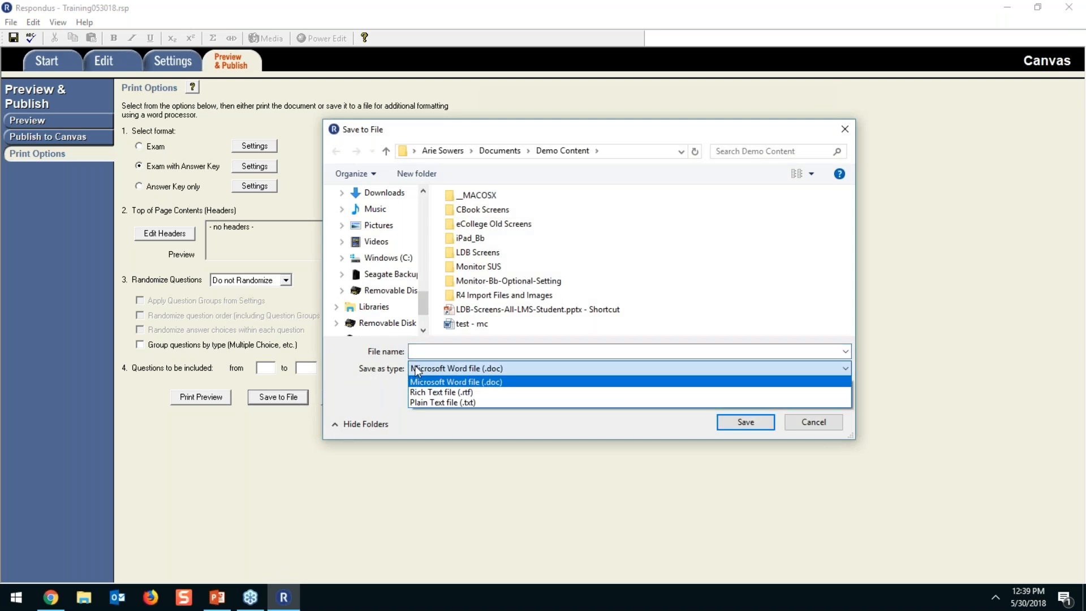
click(418, 371)
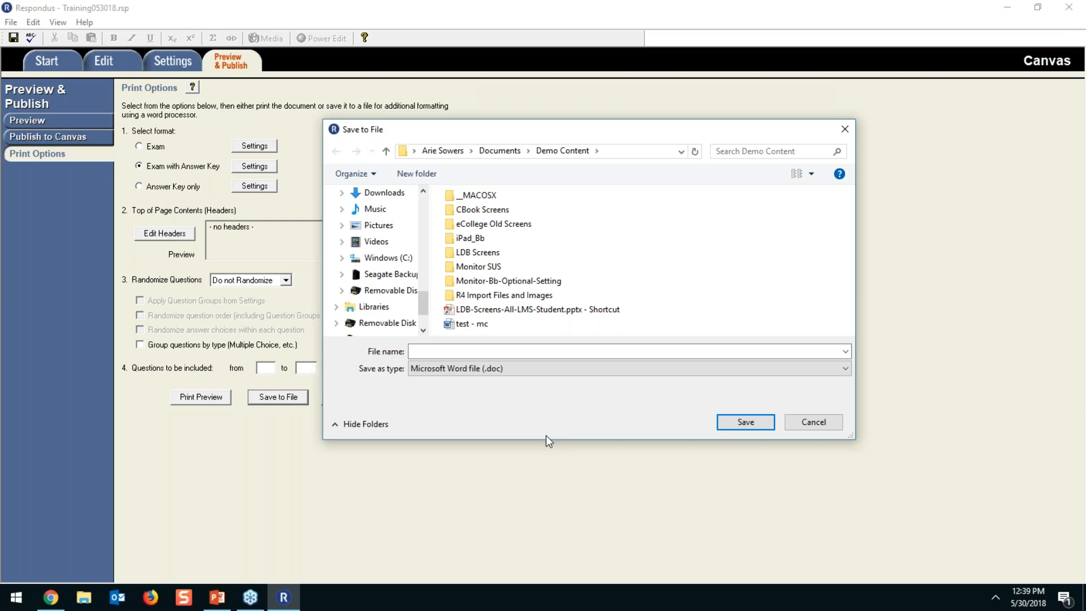
click(813, 422)
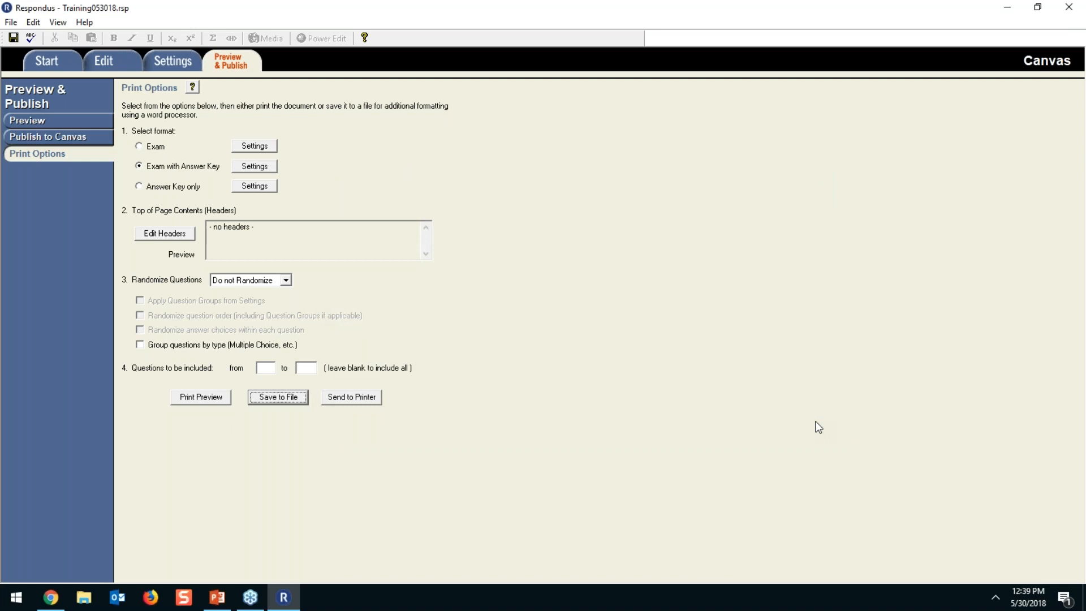
click(58, 59)
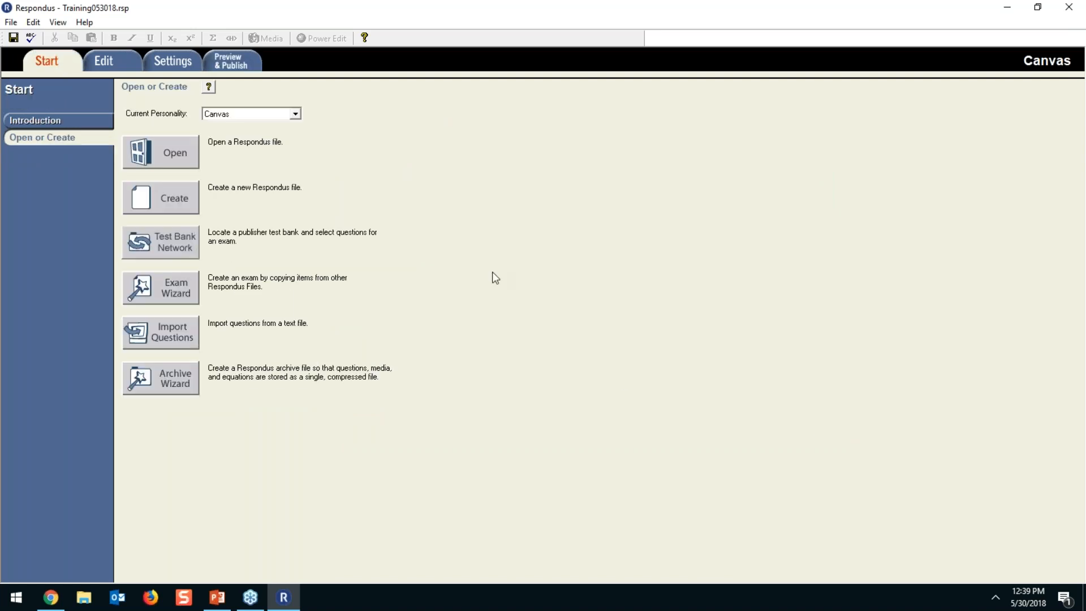